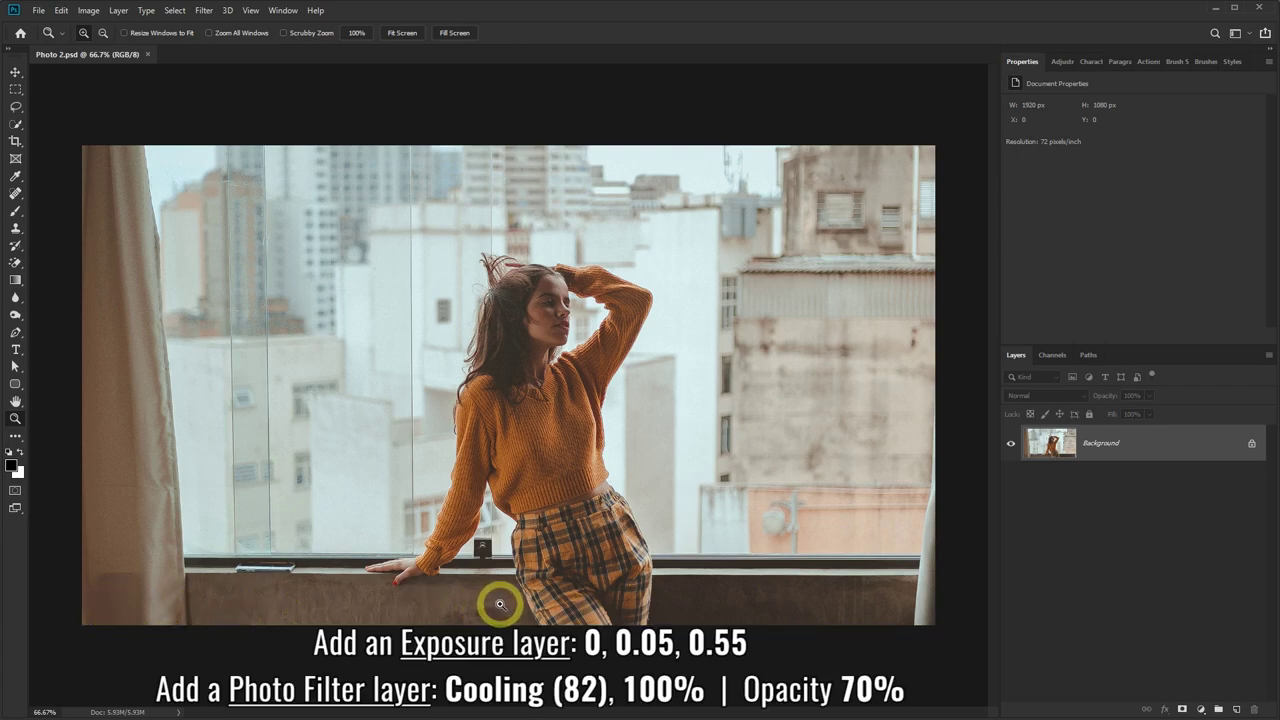
Add an Exposure adjustment layer with Exposure 0, Offset 0.05 and Gamma 0.55
{"action": "left_click", "coordinate": [1201, 710]}
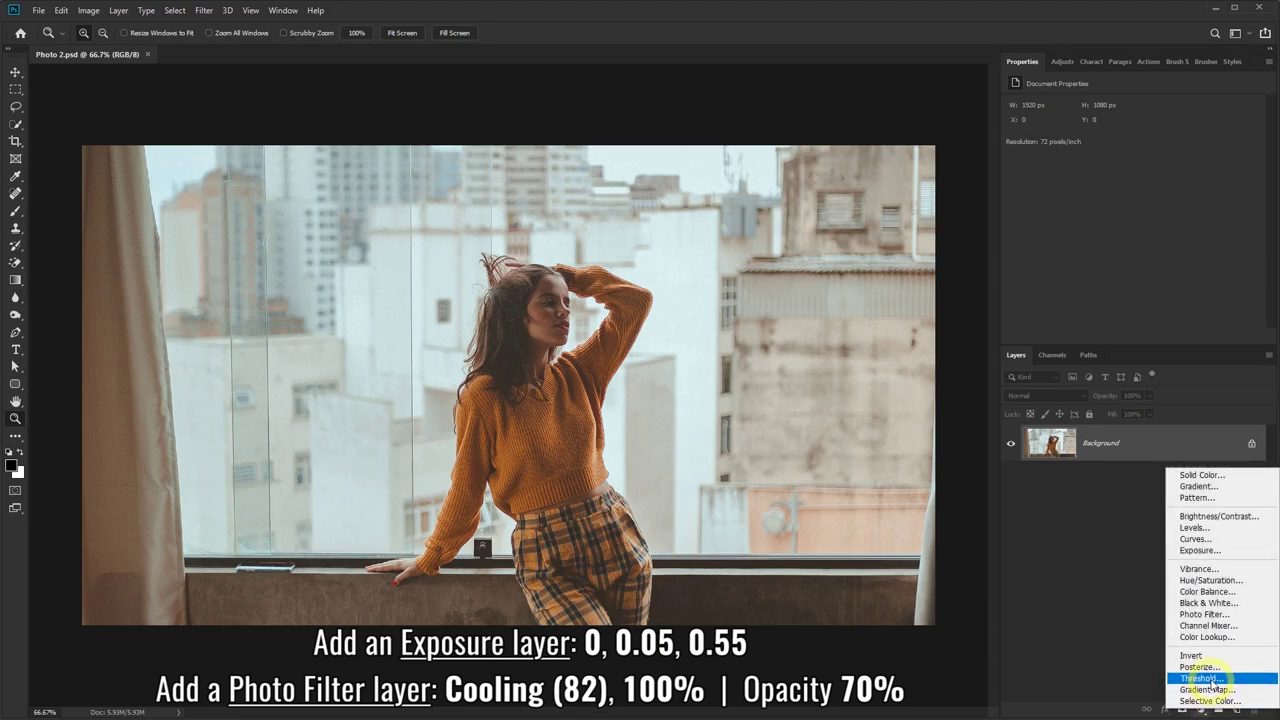
{"action": "left_click", "coordinate": [1200, 551]}
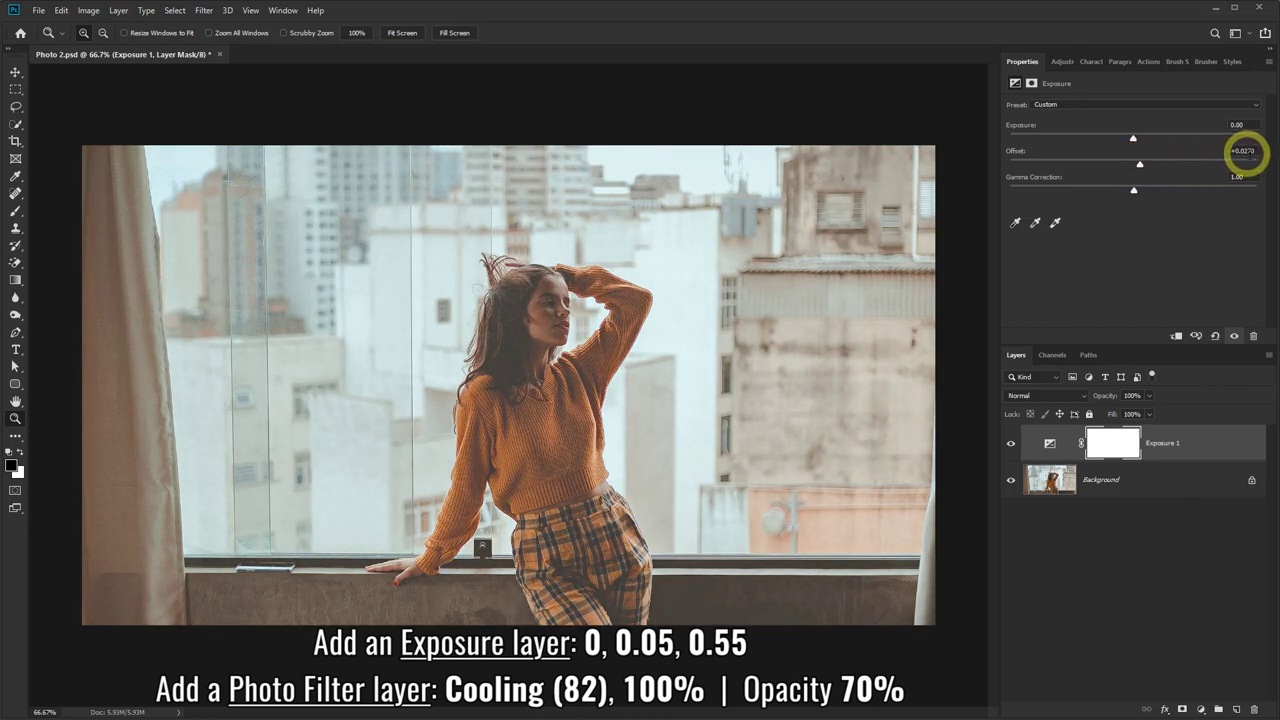
{"action": "left_click_drag", "start_coordinate": [1253, 150], "coordinate": [1231, 151]}
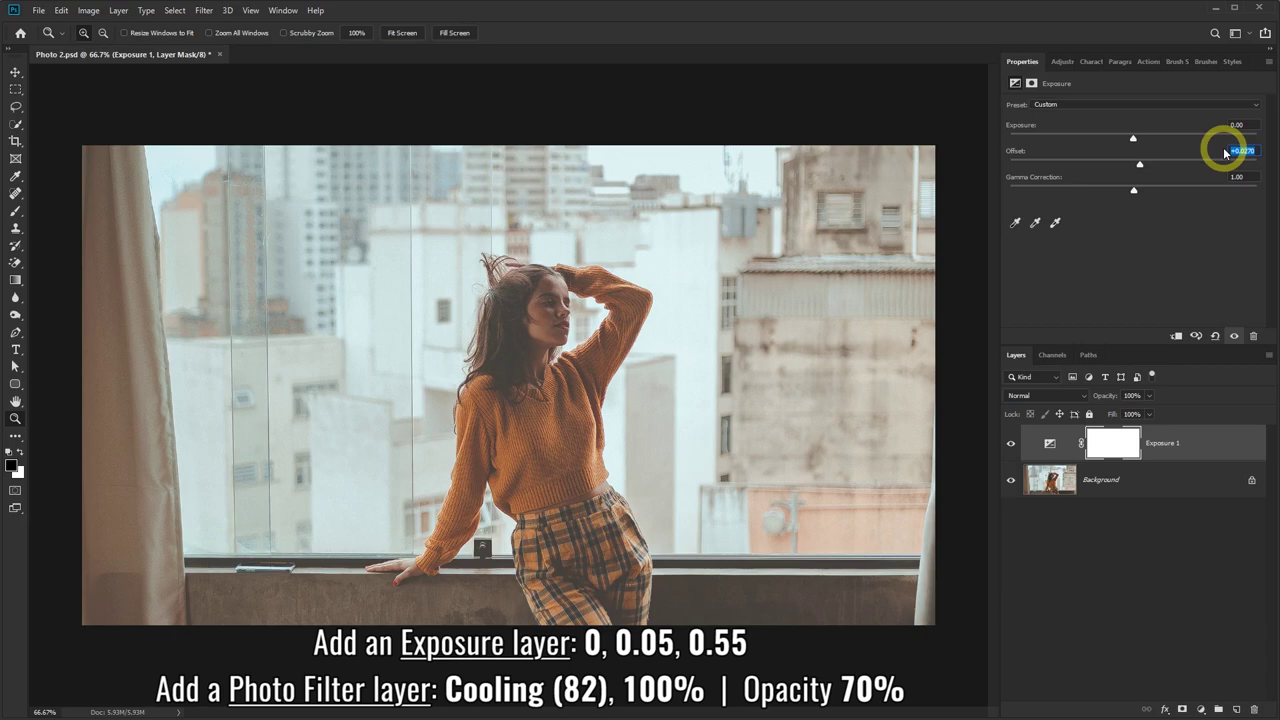
{"action": "type", "text": "0.05"}
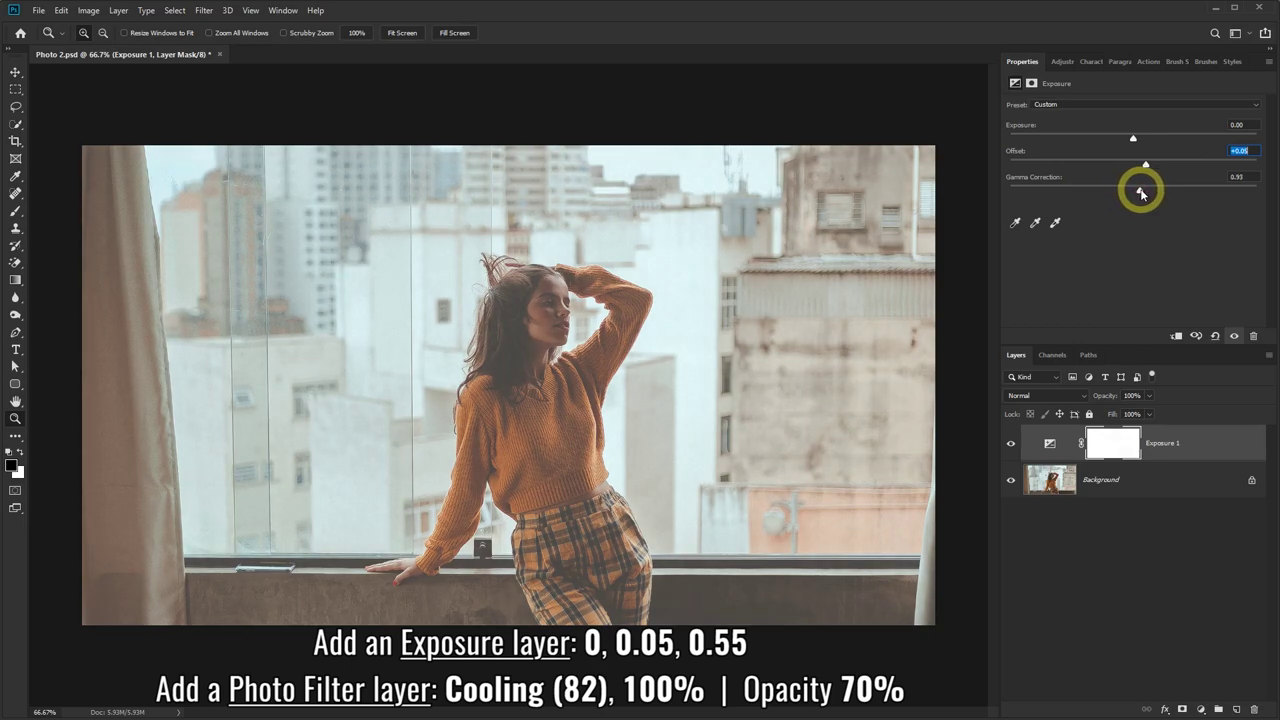
{"action": "left_click_drag", "start_coordinate": [1150, 193], "coordinate": [1181, 192]}
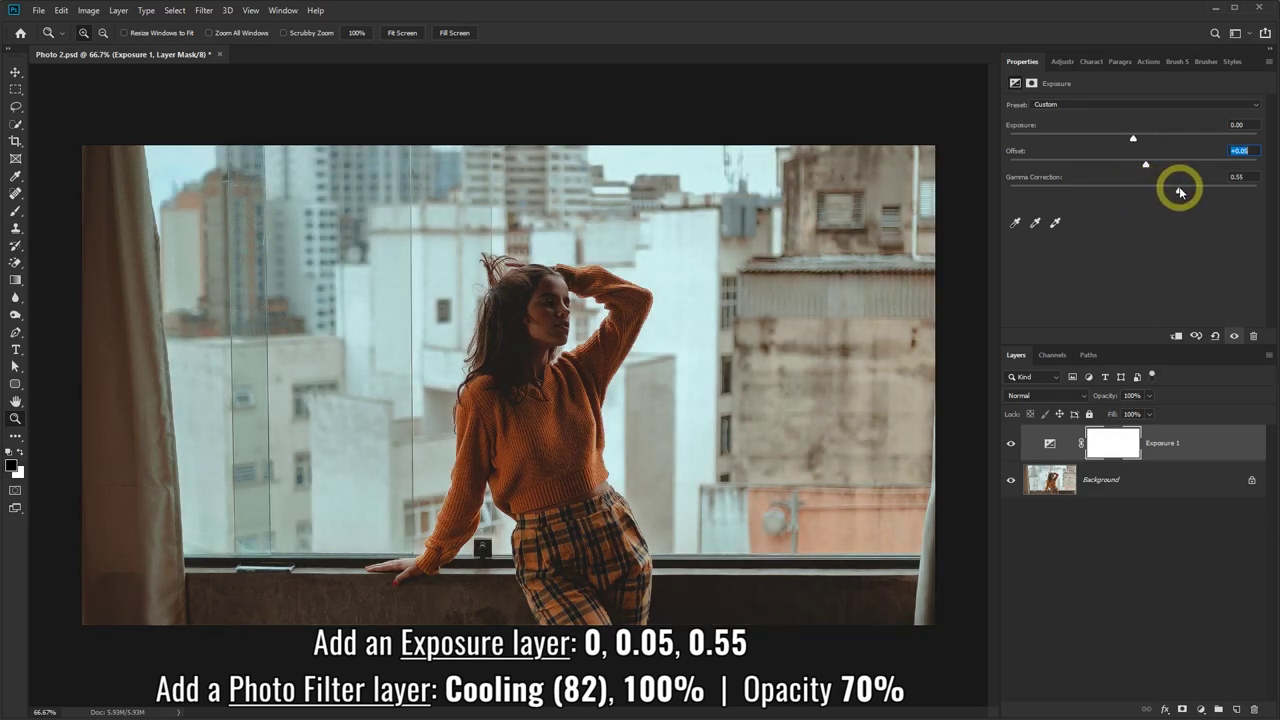
Toggle the Exposure layer's visibility to compare before and after, leaving it on
{"action": "left_click", "coordinate": [1015, 446]}
{"action": "left_click", "coordinate": [1015, 446]}
{"action": "left_click", "coordinate": [1015, 446]}
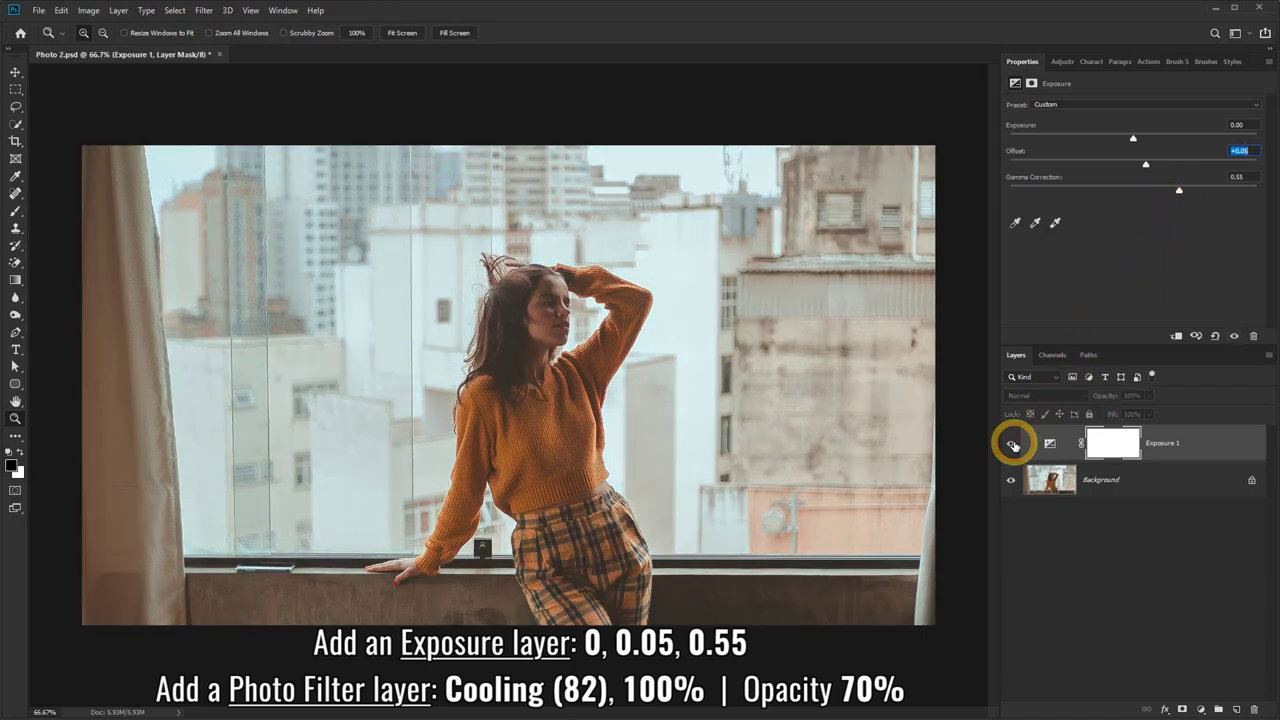
{"action": "left_click", "coordinate": [1013, 446]}
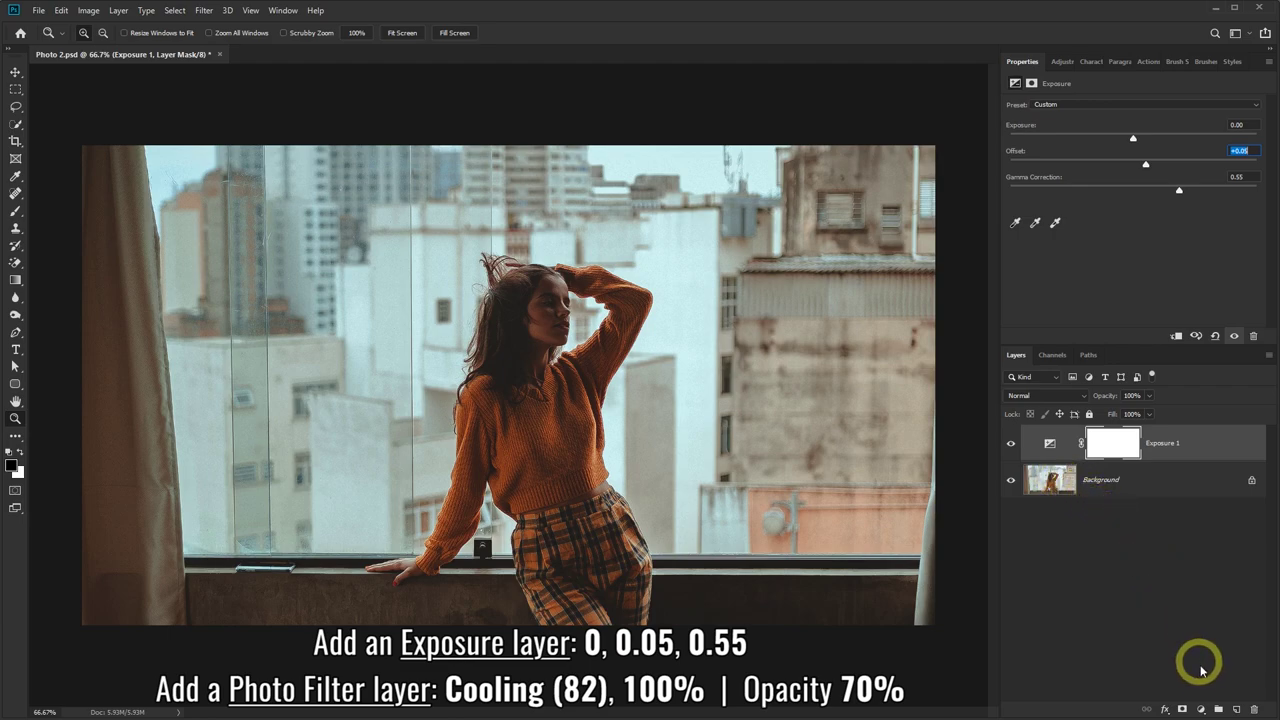
Add a Cooling Filter (82) Photo Filter at 100% density with 70% layer opacity
{"action": "left_click", "coordinate": [1201, 709]}
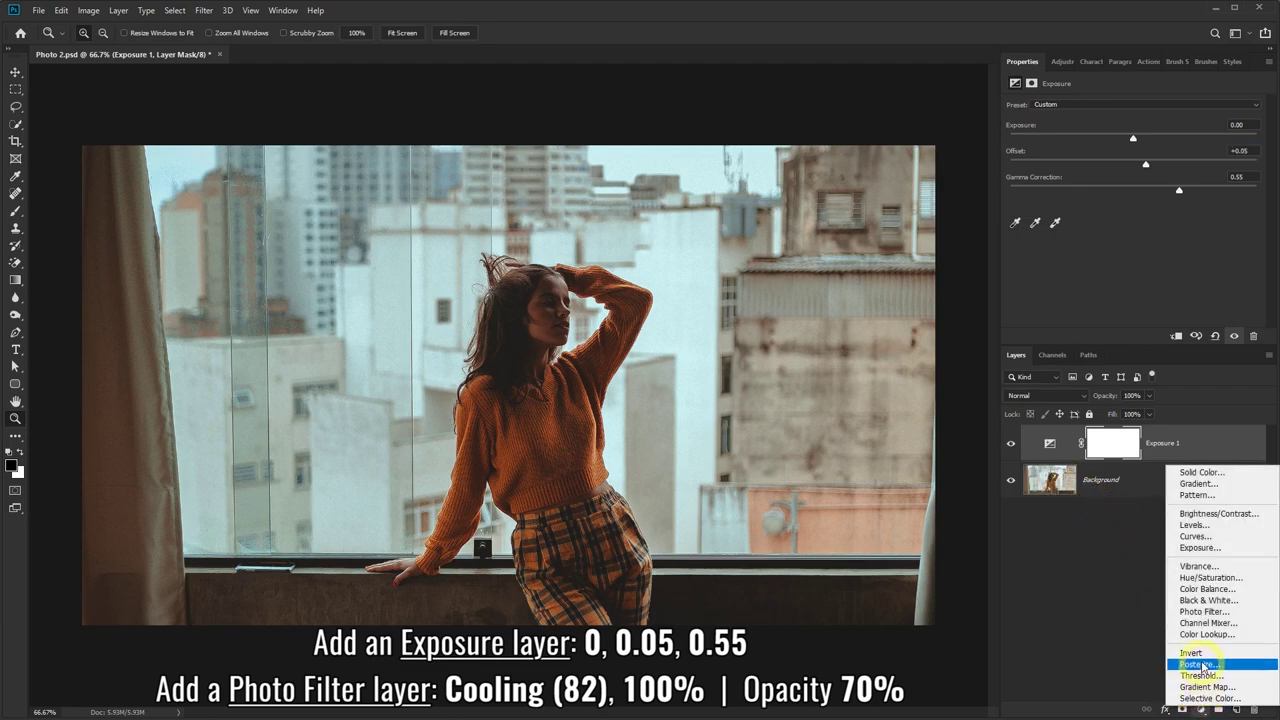
{"action": "left_click", "coordinate": [1221, 610]}
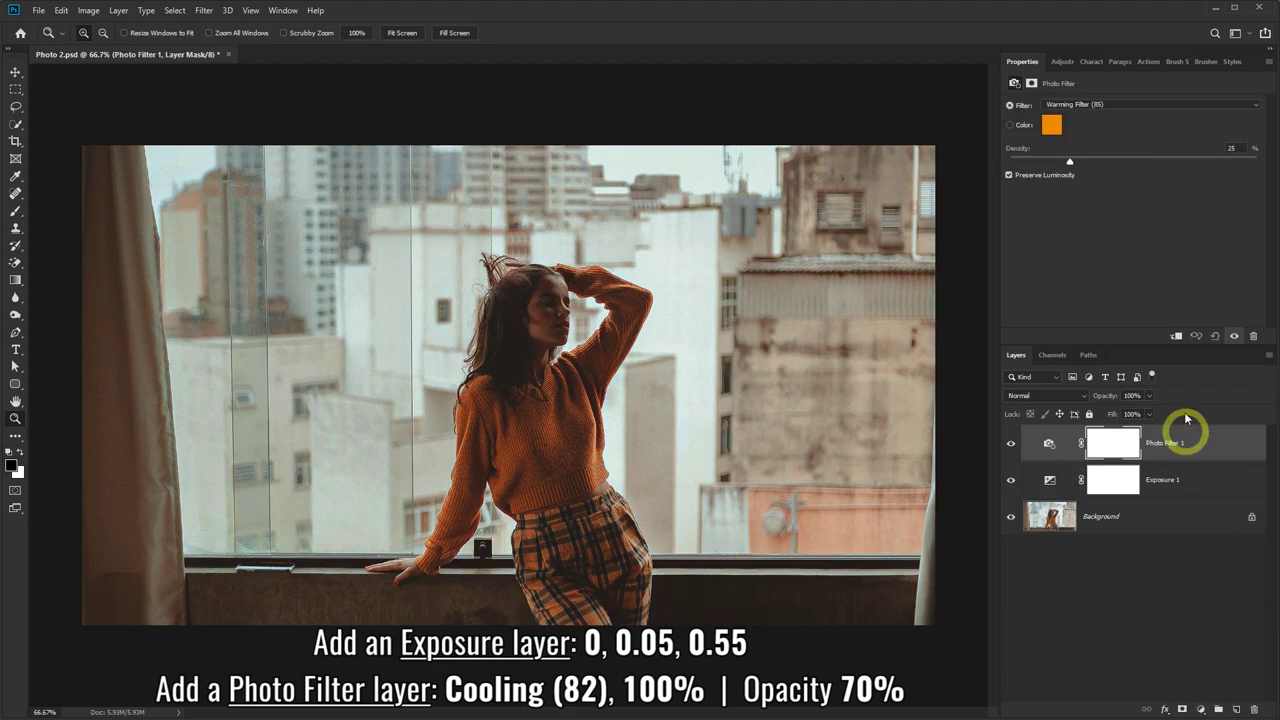
{"action": "left_click", "coordinate": [1112, 107]}
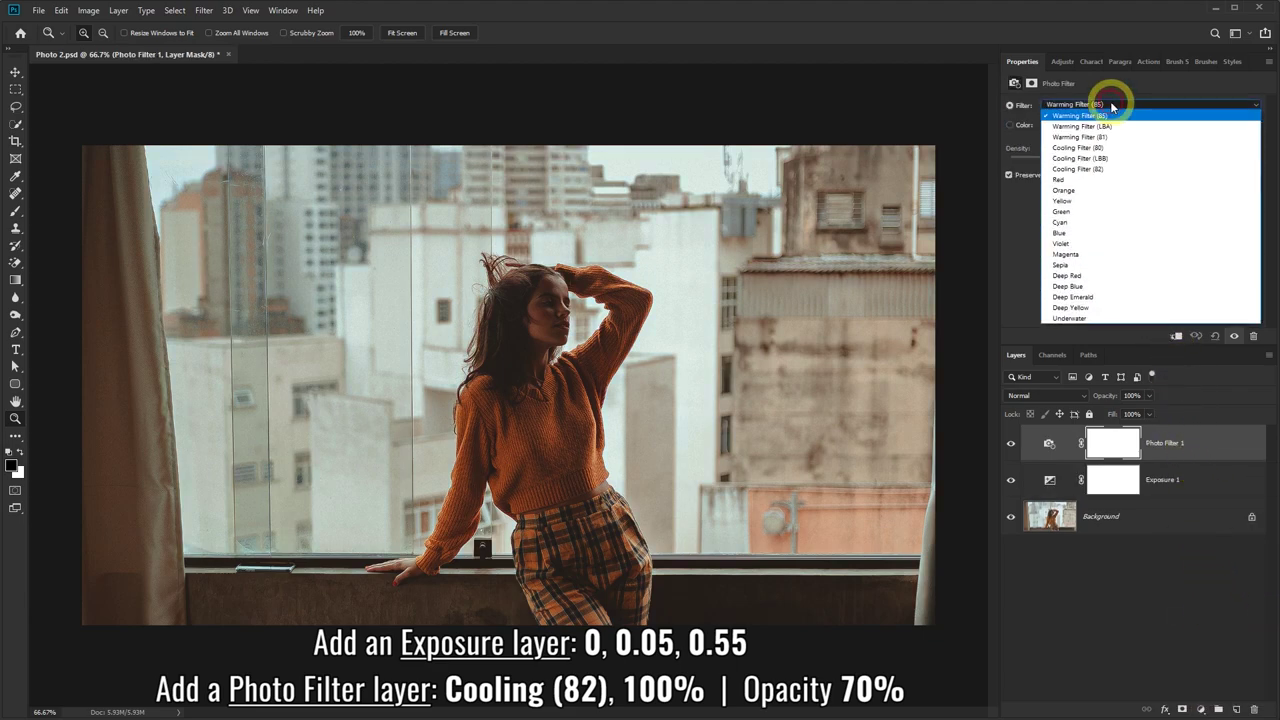
{"action": "left_click", "coordinate": [1087, 170]}
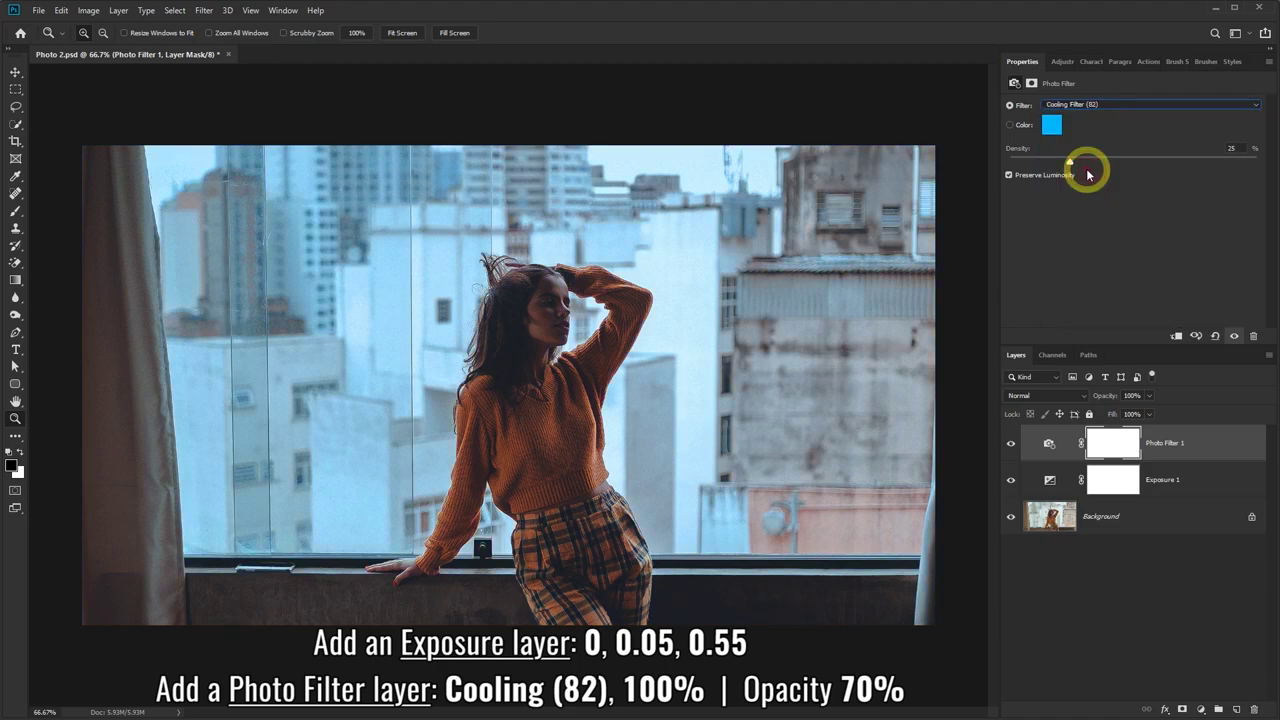
{"action": "left_click_drag", "start_coordinate": [1069, 165], "coordinate": [1260, 163]}
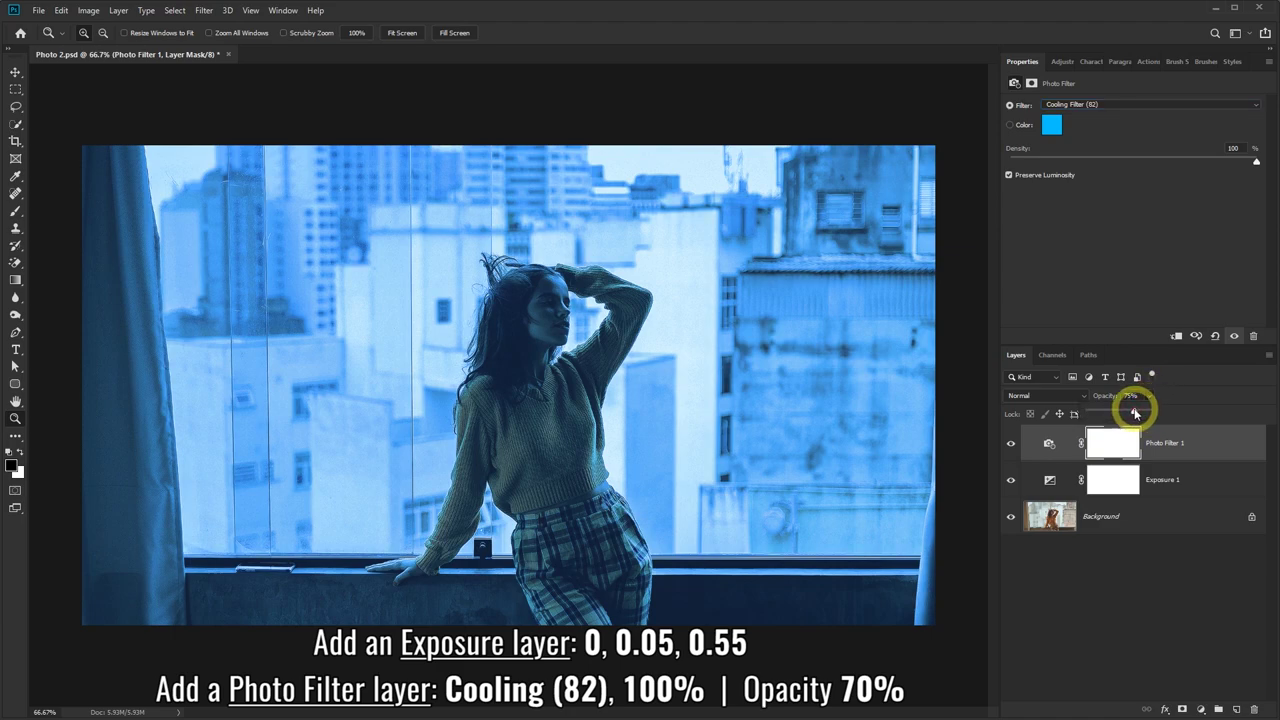
{"action": "left_click_drag", "start_coordinate": [1135, 413], "coordinate": [1126, 413]}
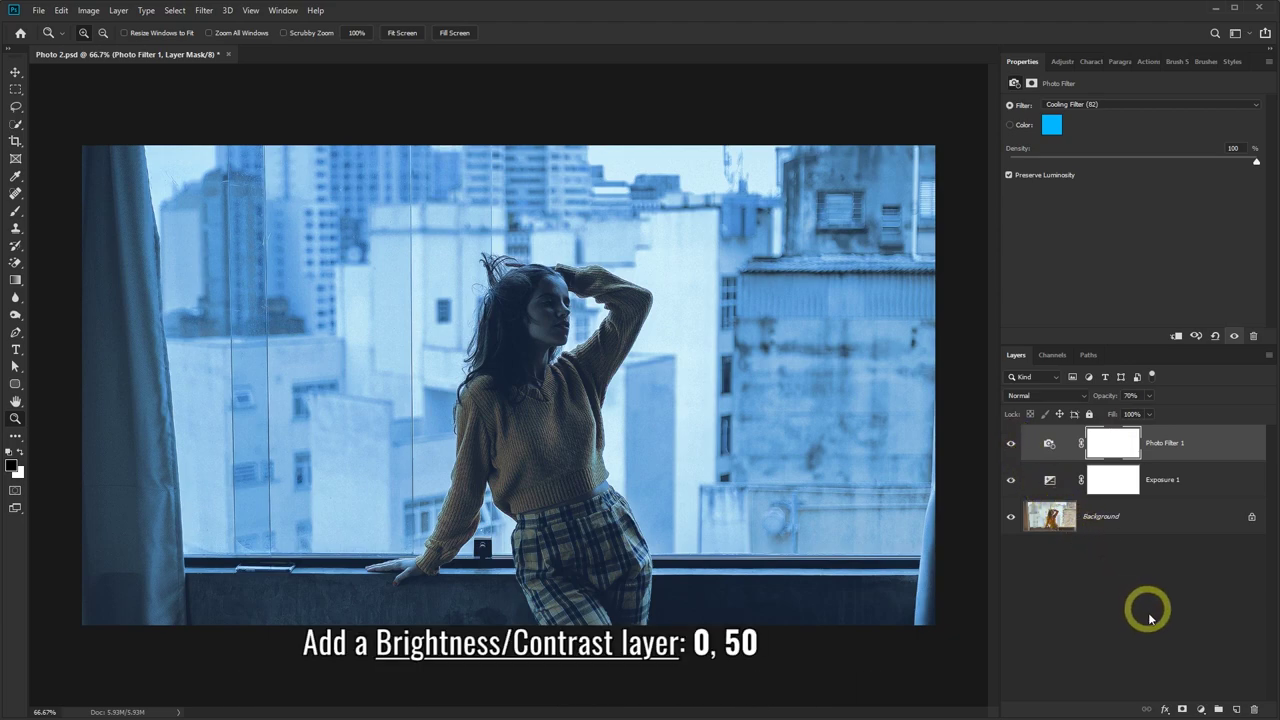
Add a Brightness/Contrast layer with contrast 50, toggling it to compare the effect
{"action": "left_click", "coordinate": [1202, 710]}
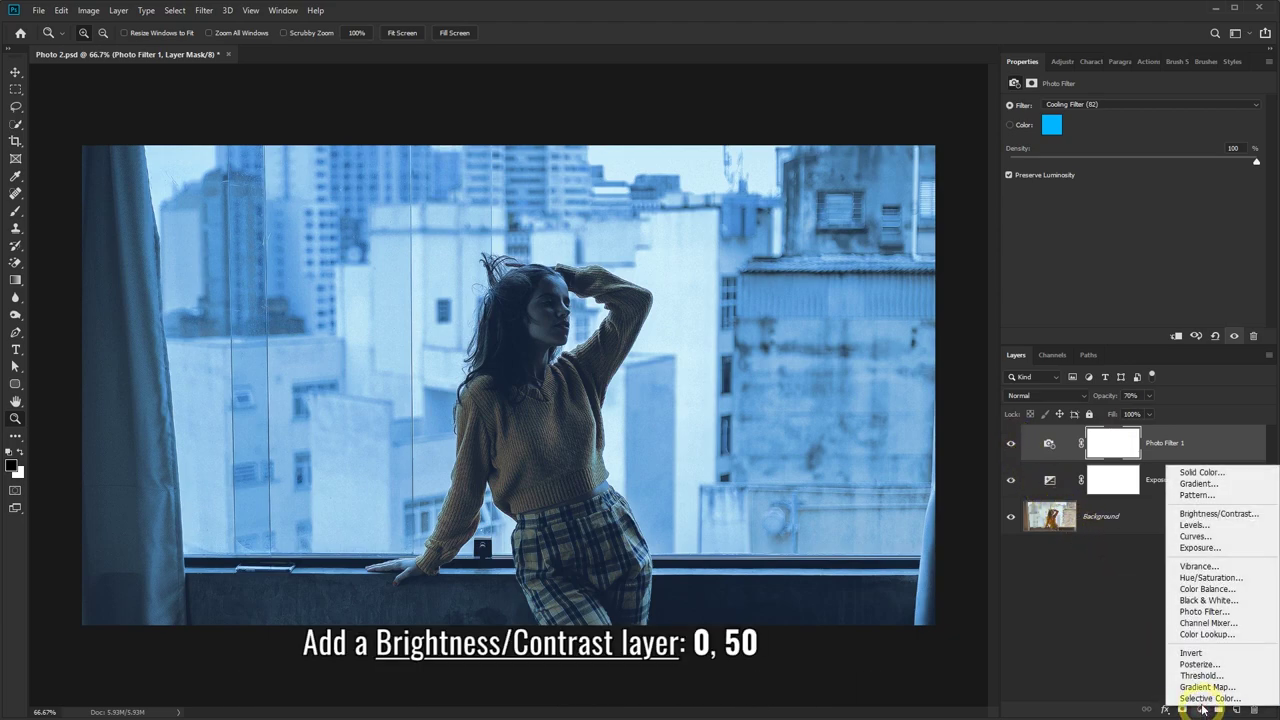
{"action": "left_click", "coordinate": [1220, 516]}
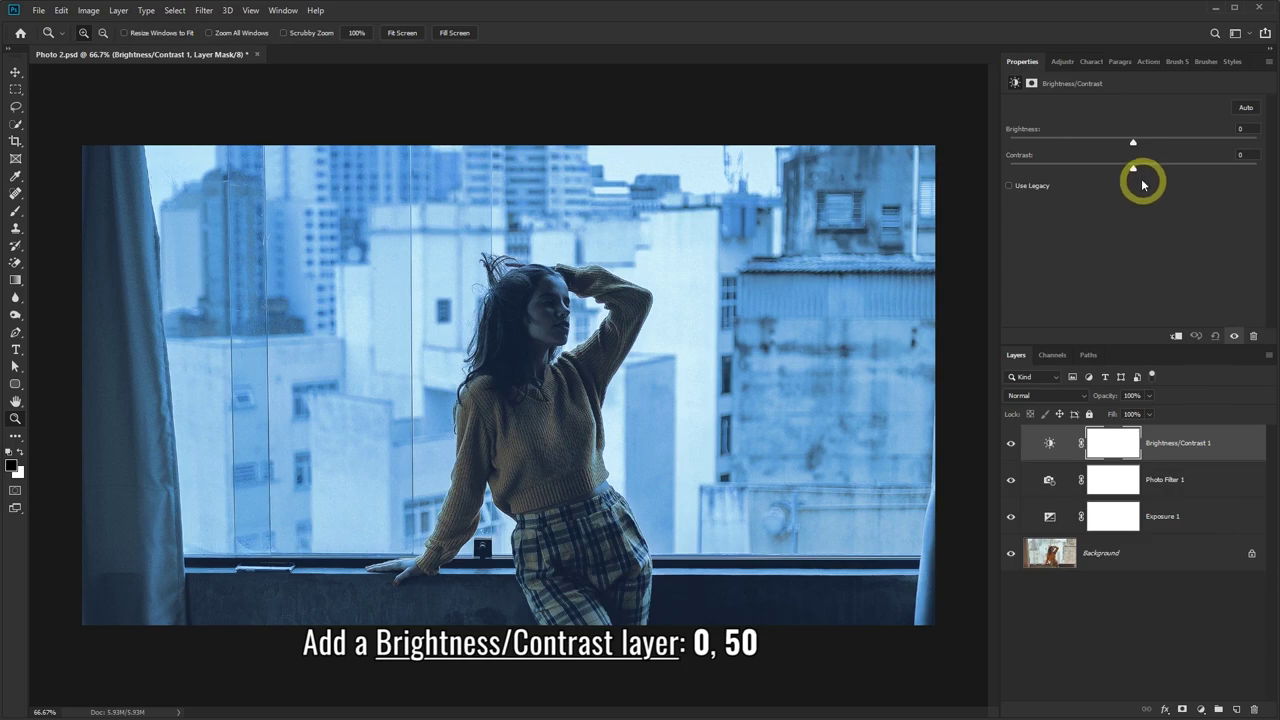
{"action": "left_click_drag", "start_coordinate": [1144, 172], "coordinate": [1177, 172]}
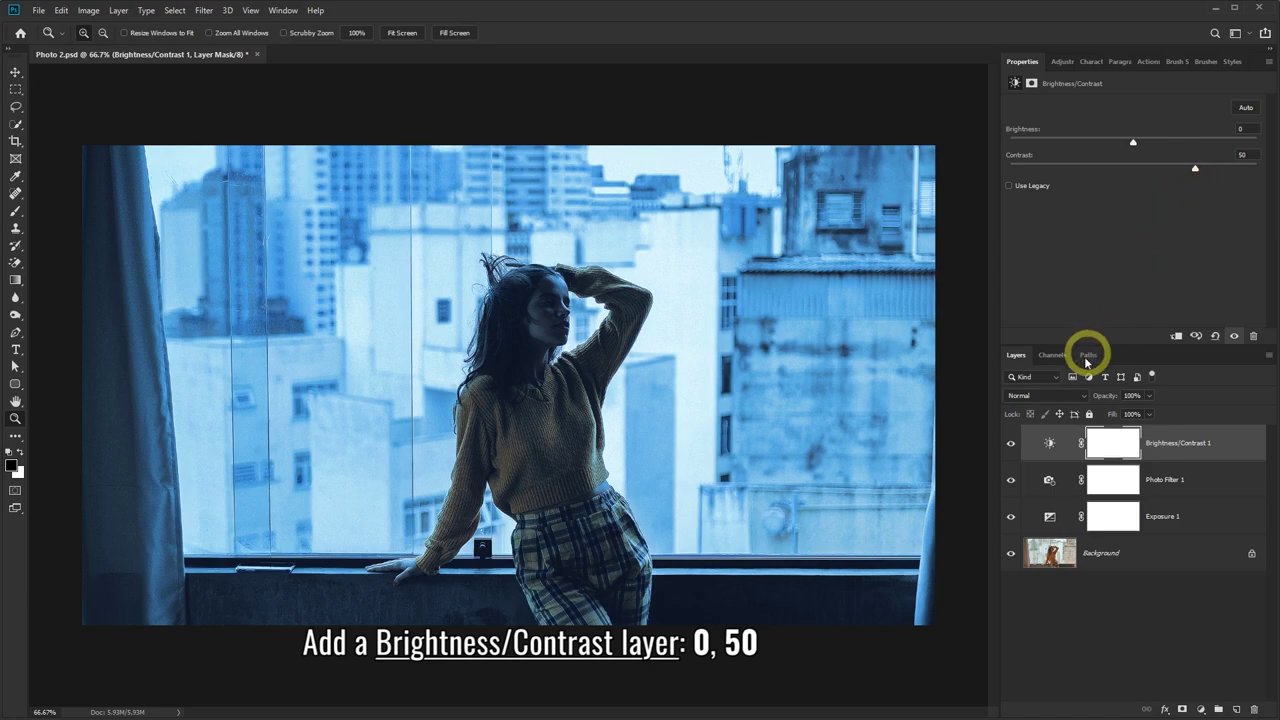
{"action": "left_click", "coordinate": [1012, 444]}
{"action": "left_click", "coordinate": [1013, 445]}
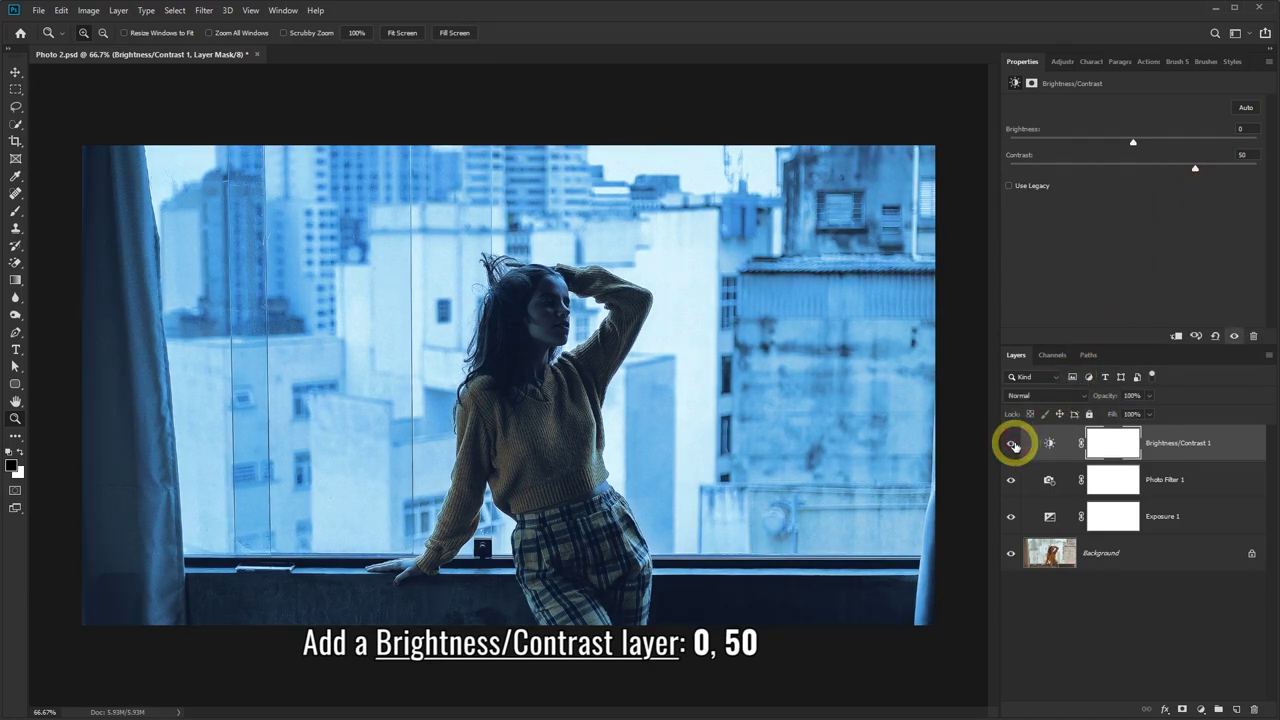
{"action": "left_click", "coordinate": [1012, 444]}
{"action": "left_click", "coordinate": [1012, 444]}
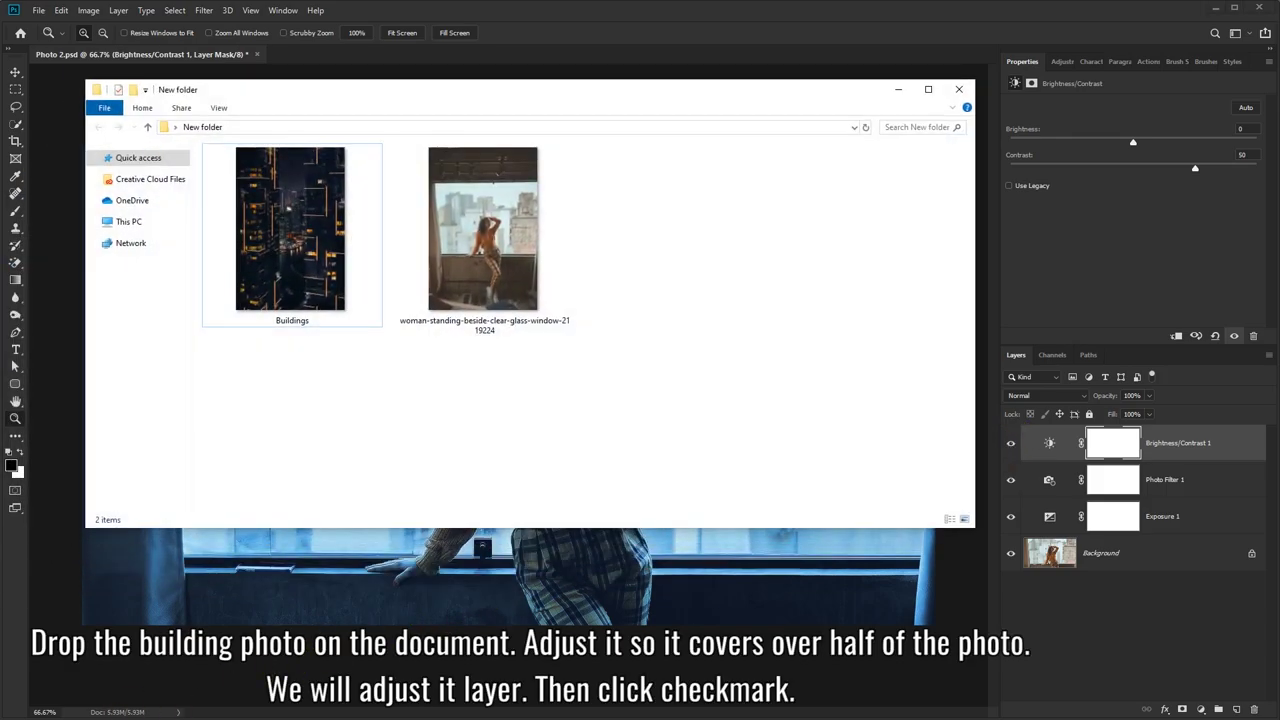
Drag Buildings.jpg into the document, scale it over the right half and commit
{"action": "left_click", "coordinate": [290, 300]}
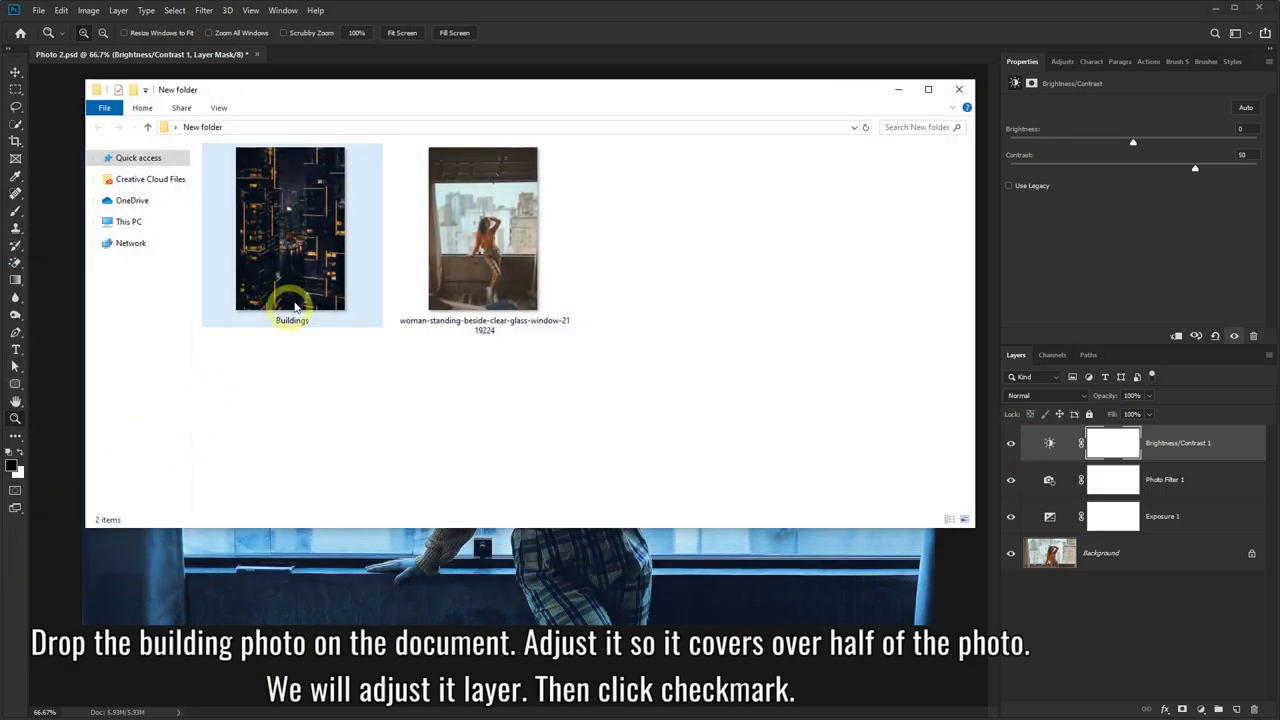
{"action": "left_click_drag", "start_coordinate": [282, 243], "coordinate": [673, 594]}
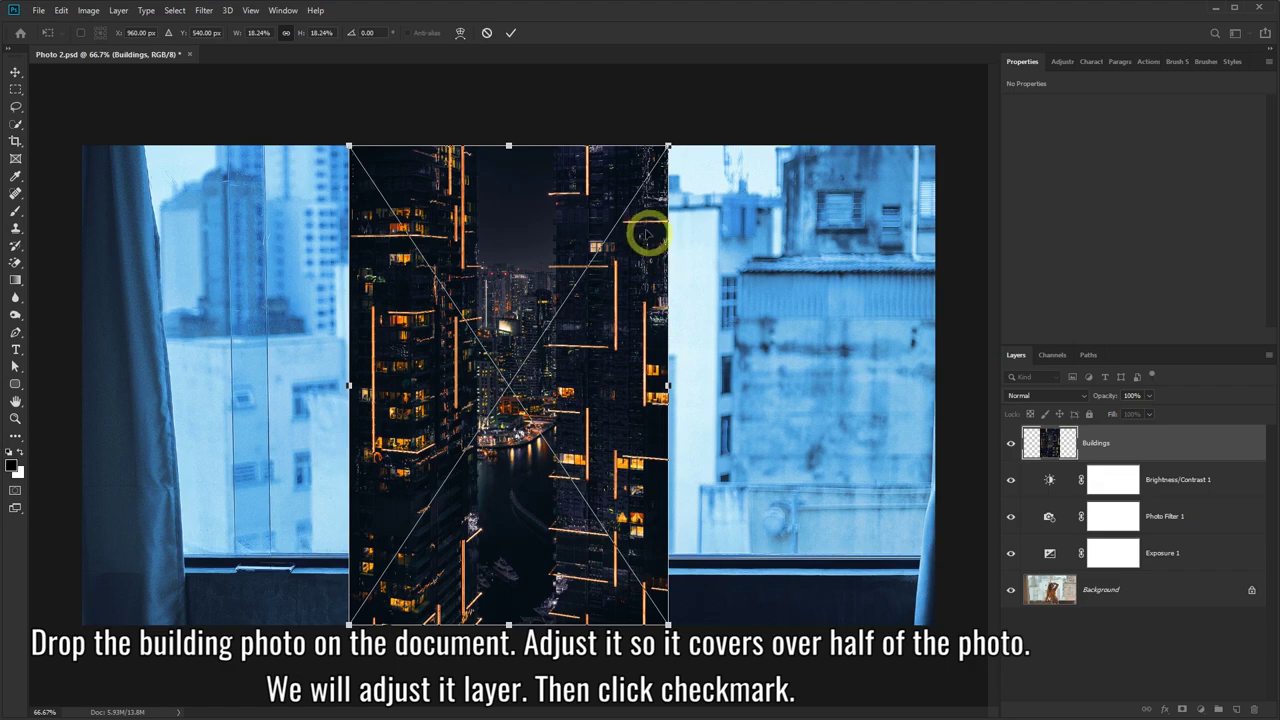
{"action": "mouse_move", "coordinate": [546, 186]}
{"action": "left_mouse_down"}
{"action": "mouse_move", "coordinate": [820, 186]}
{"action": "mouse_move", "coordinate": [809, 183]}
{"action": "left_mouse_up"}
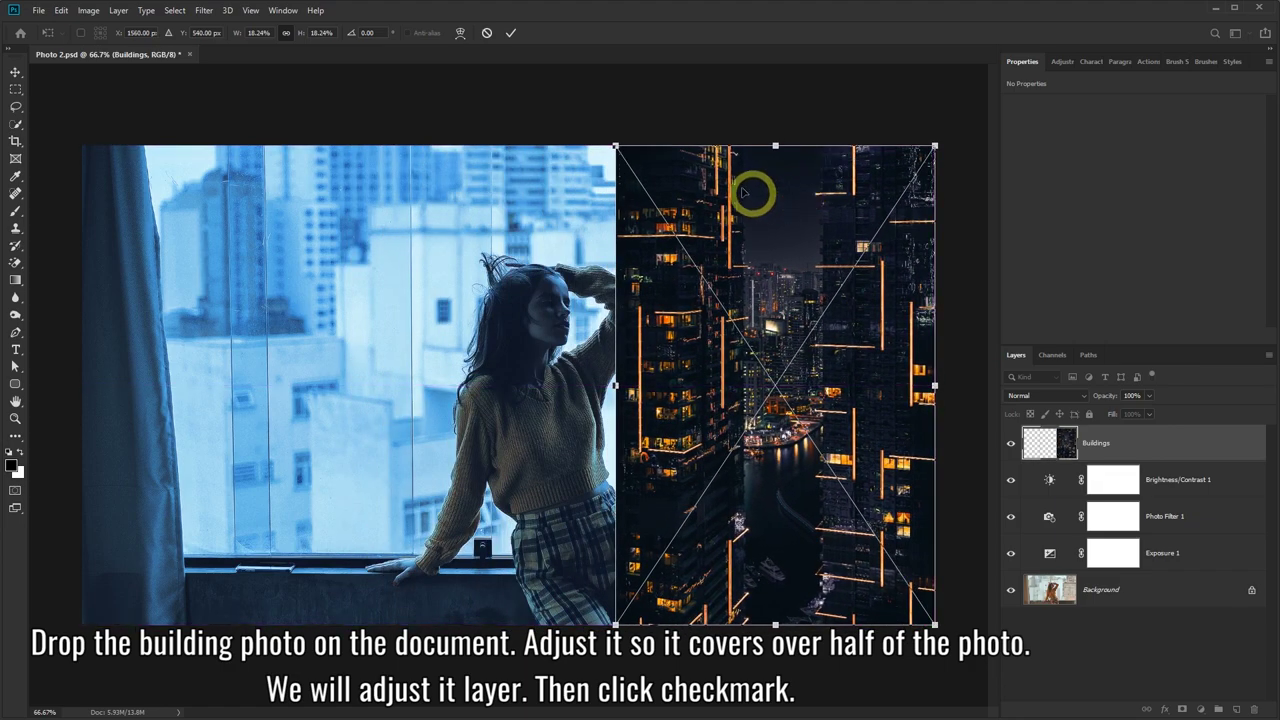
{"action": "left_click_drag", "start_coordinate": [624, 145], "coordinate": [580, 104]}
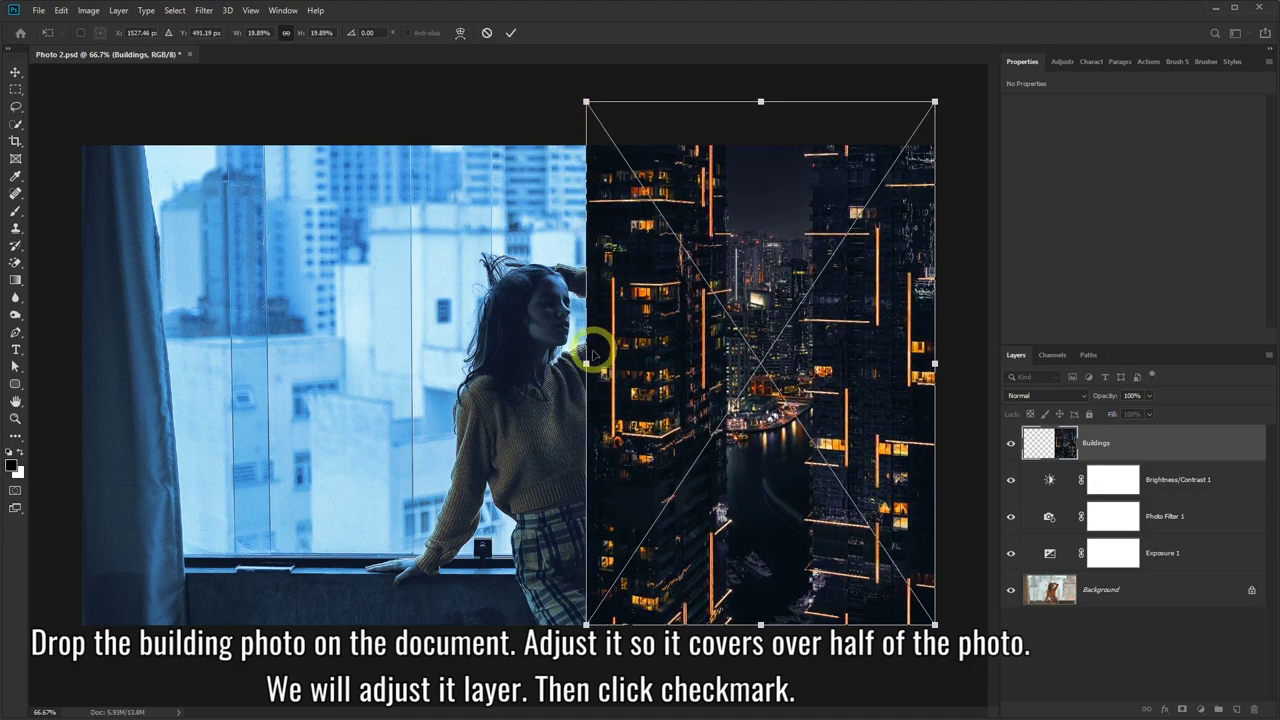
{"action": "mouse_move", "coordinate": [584, 365]}
{"action": "left_mouse_down"}
{"action": "mouse_move", "coordinate": [352, 369]}
{"action": "mouse_move", "coordinate": [404, 365]}
{"action": "left_mouse_up"}
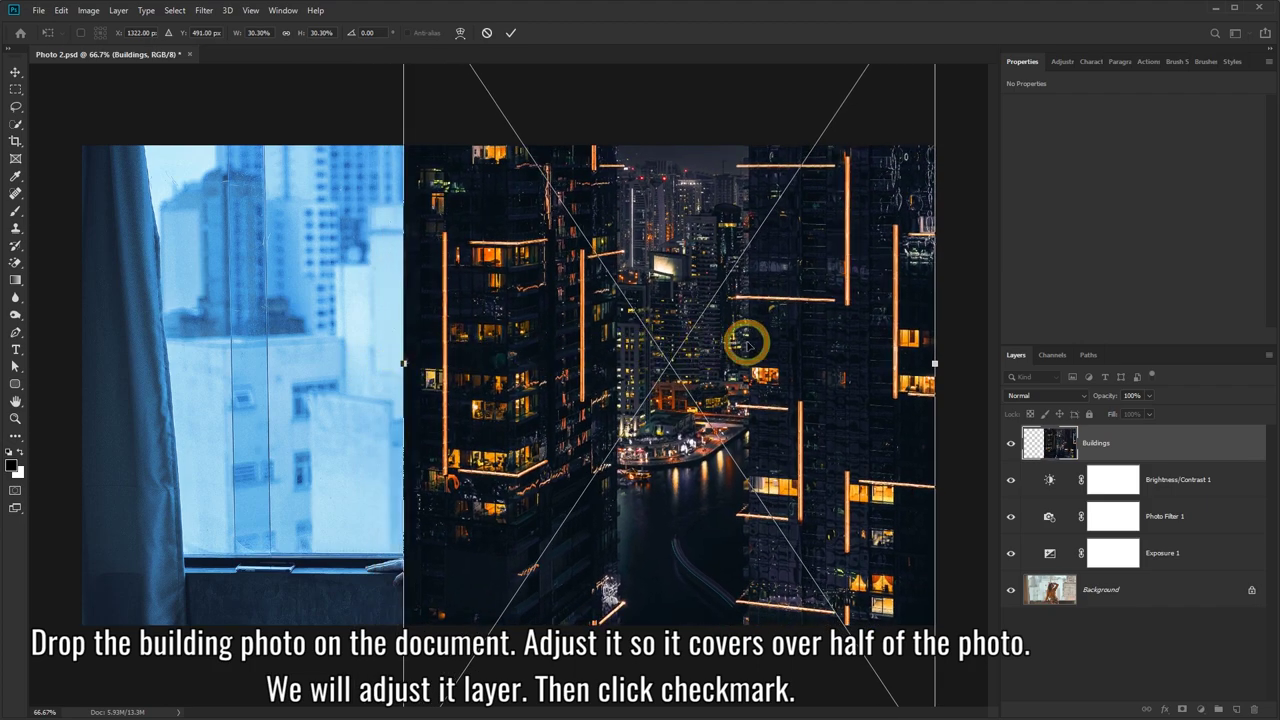
{"action": "mouse_move", "coordinate": [747, 344]}
{"action": "left_mouse_down"}
{"action": "mouse_move", "coordinate": [829, 314]}
{"action": "mouse_move", "coordinate": [797, 314]}
{"action": "mouse_move", "coordinate": [792, 254]}
{"action": "mouse_move", "coordinate": [857, 366]}
{"action": "mouse_move", "coordinate": [837, 303]}
{"action": "mouse_move", "coordinate": [843, 332]}
{"action": "mouse_move", "coordinate": [820, 333]}
{"action": "left_mouse_up"}
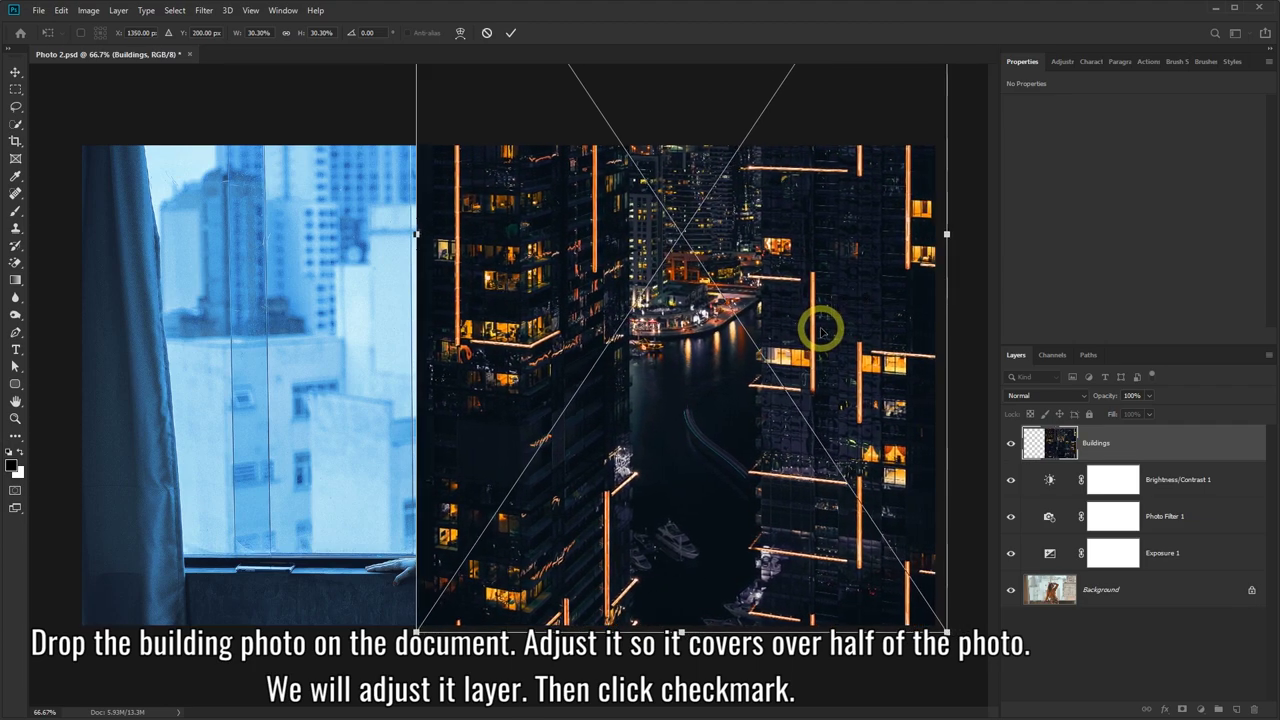
{"action": "left_click", "coordinate": [511, 32]}
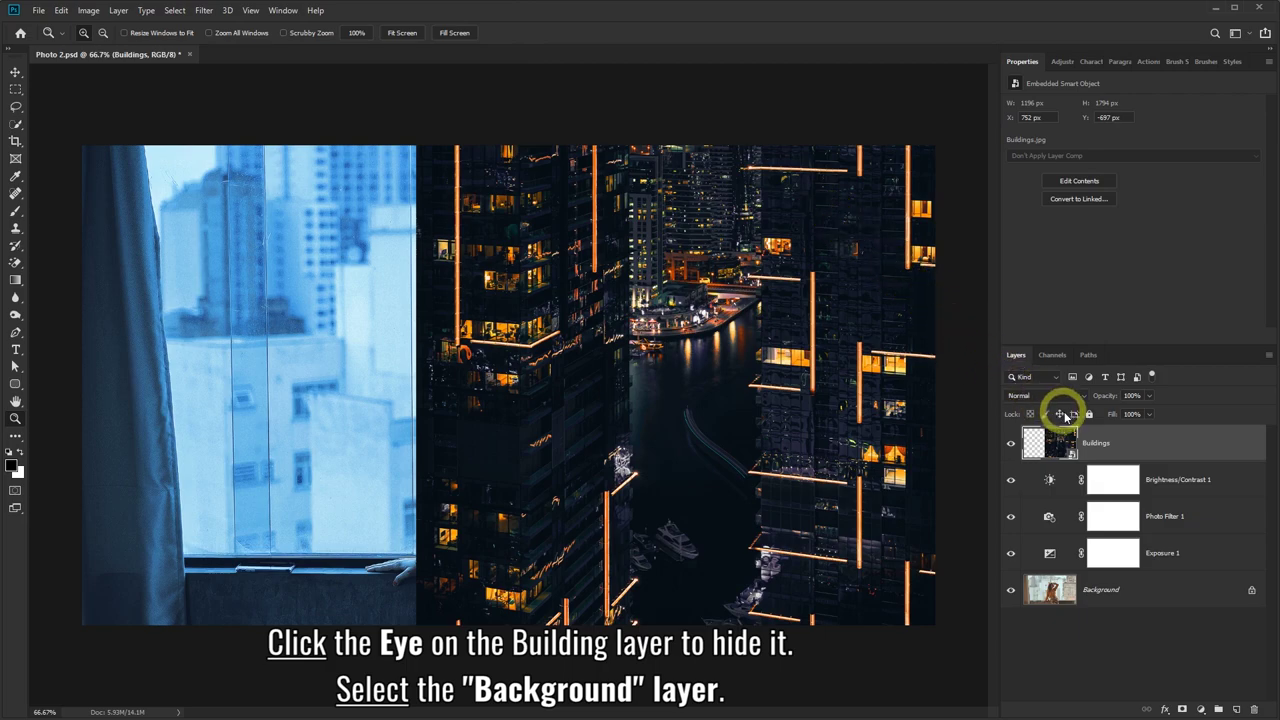
Hide Buildings and quick-select the woman on the Background layer, including her left arm and hand
{"action": "left_click", "coordinate": [1011, 444]}
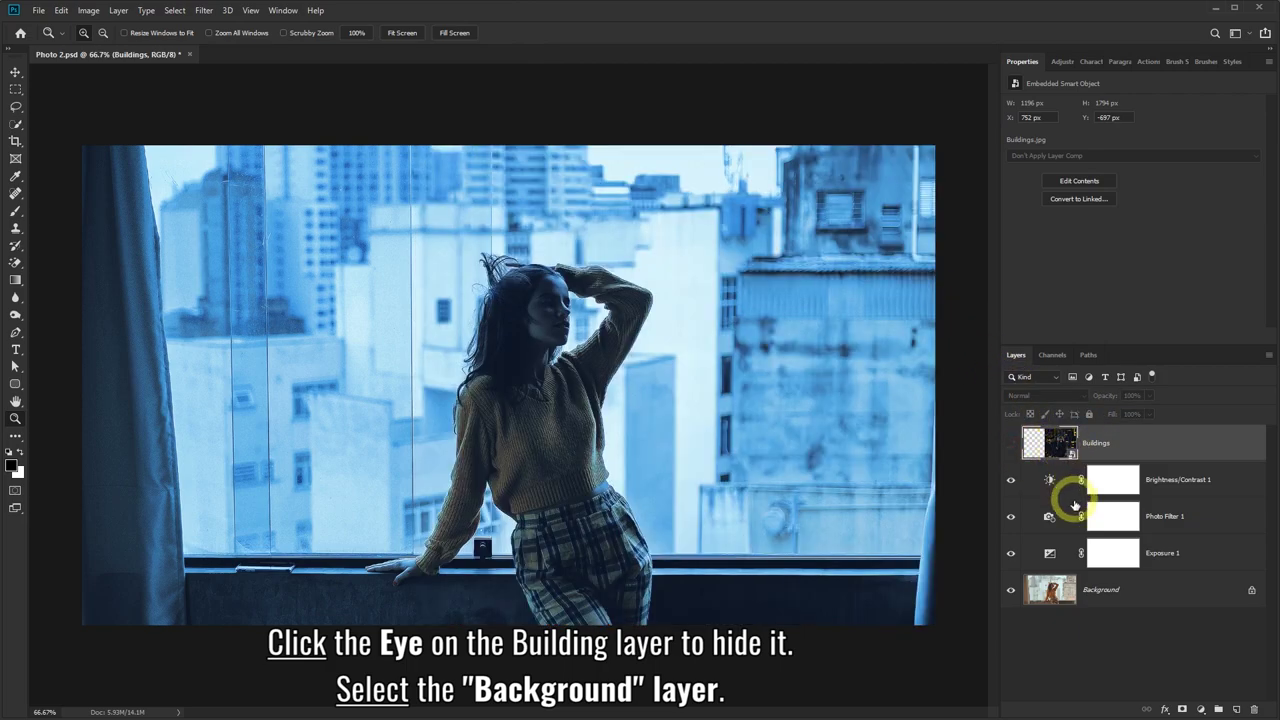
{"action": "left_click", "coordinate": [1129, 598]}
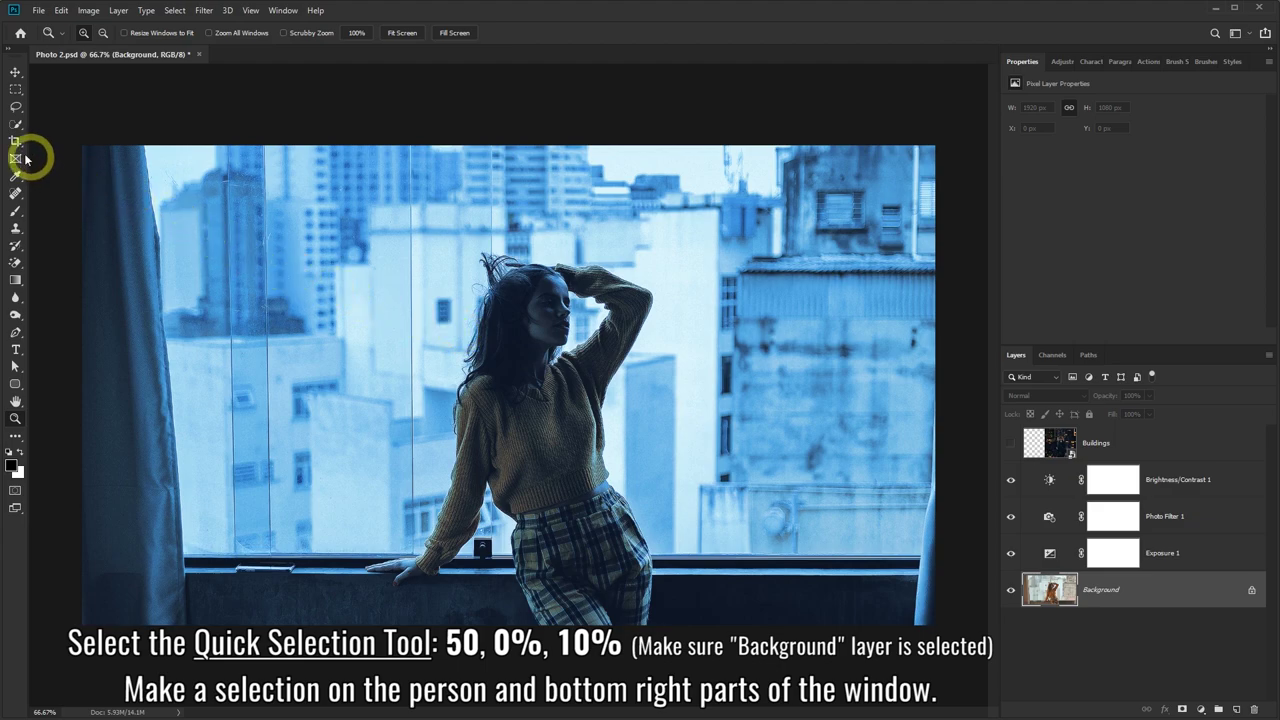
{"action": "left_click", "coordinate": [14, 126]}
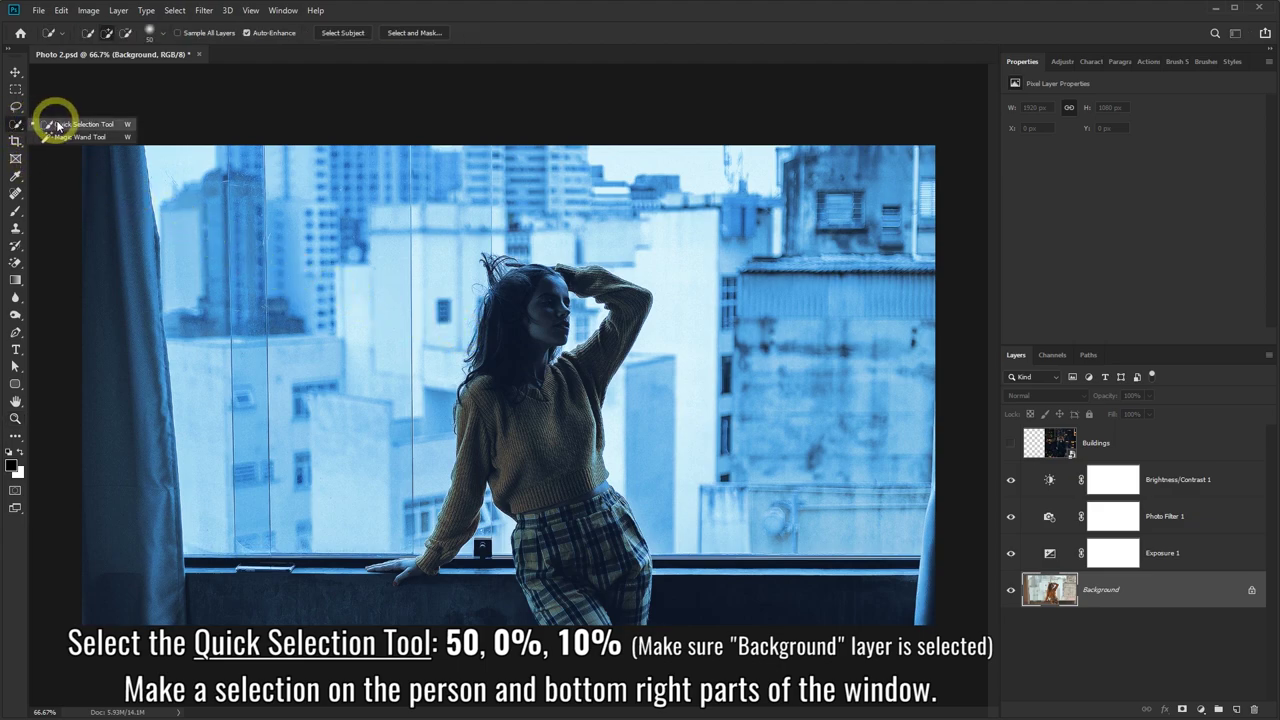
{"action": "left_click", "coordinate": [88, 126]}
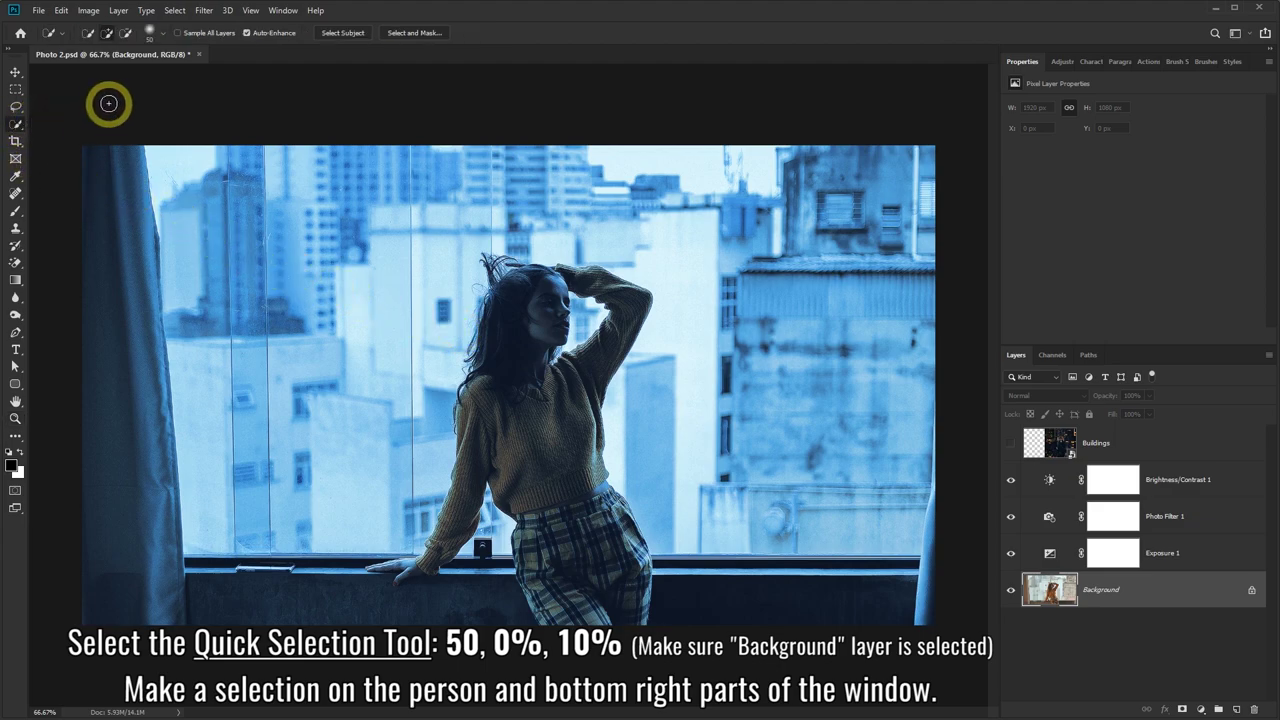
{"action": "left_click", "coordinate": [166, 39]}
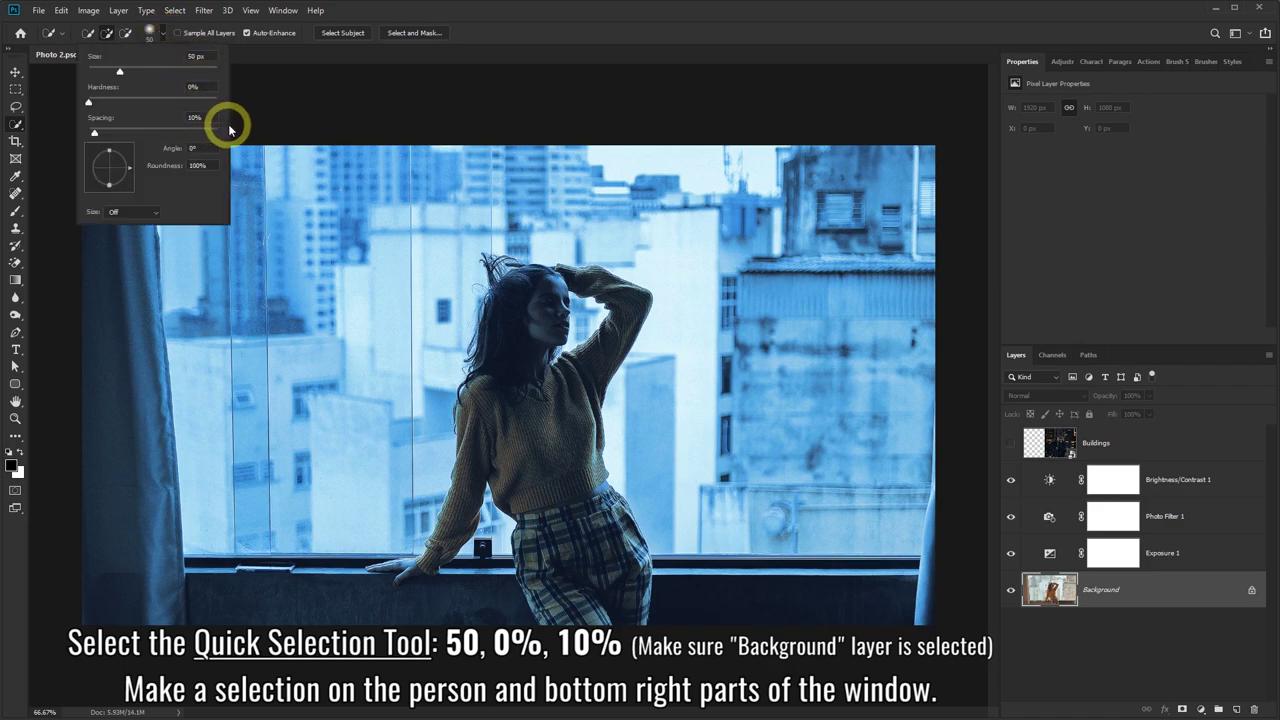
{"action": "left_click", "coordinate": [458, 37]}
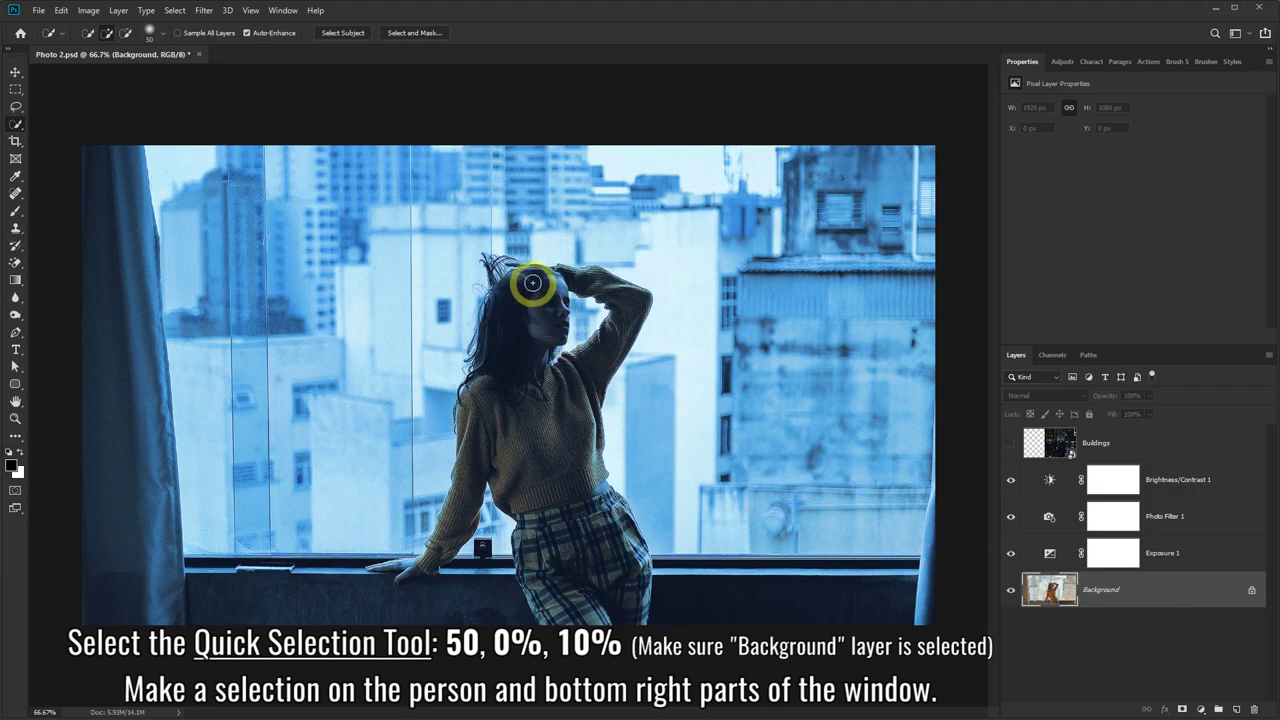
{"action": "mouse_move", "coordinate": [532, 276]}
{"action": "left_mouse_down"}
{"action": "mouse_move", "coordinate": [589, 551]}
{"action": "mouse_move", "coordinate": [612, 552]}
{"action": "mouse_move", "coordinate": [571, 400]}
{"action": "mouse_move", "coordinate": [604, 323]}
{"action": "left_mouse_up"}
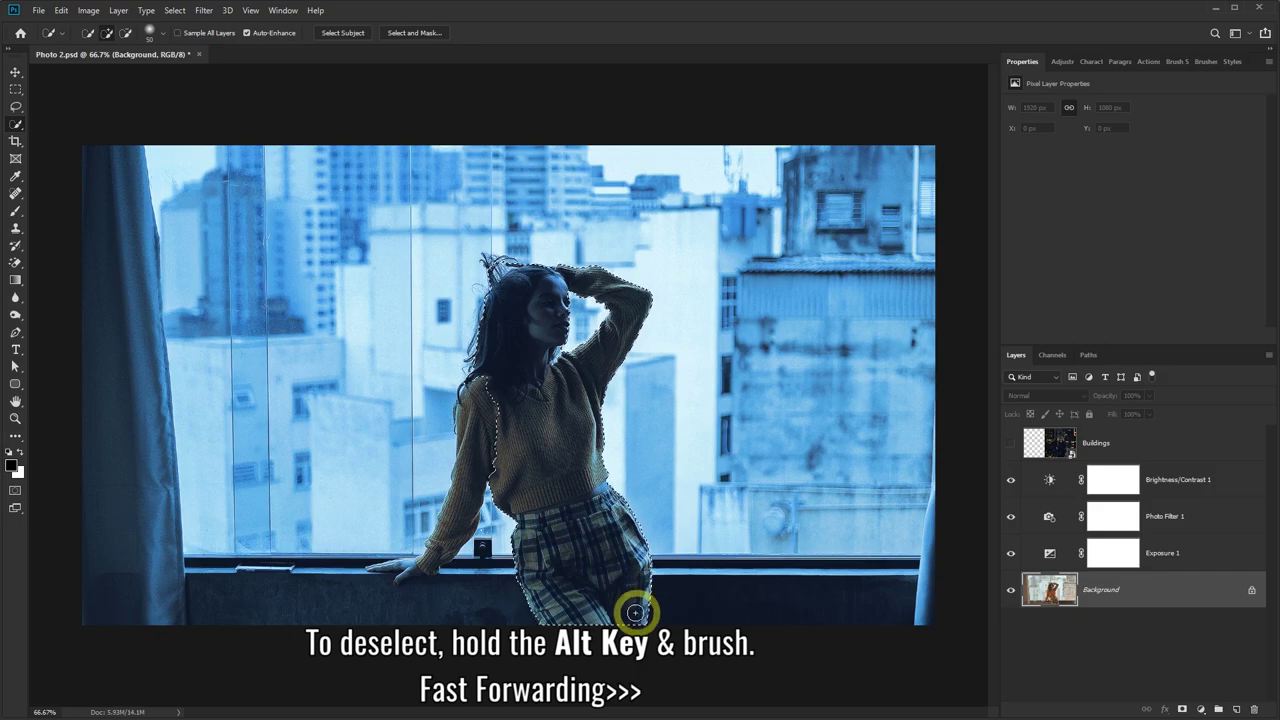
{"action": "mouse_move", "coordinate": [636, 612]}
{"action": "left_mouse_down"}
{"action": "mouse_move", "coordinate": [657, 591]}
{"action": "mouse_move", "coordinate": [489, 397]}
{"action": "mouse_move", "coordinate": [624, 598]}
{"action": "left_mouse_up"}
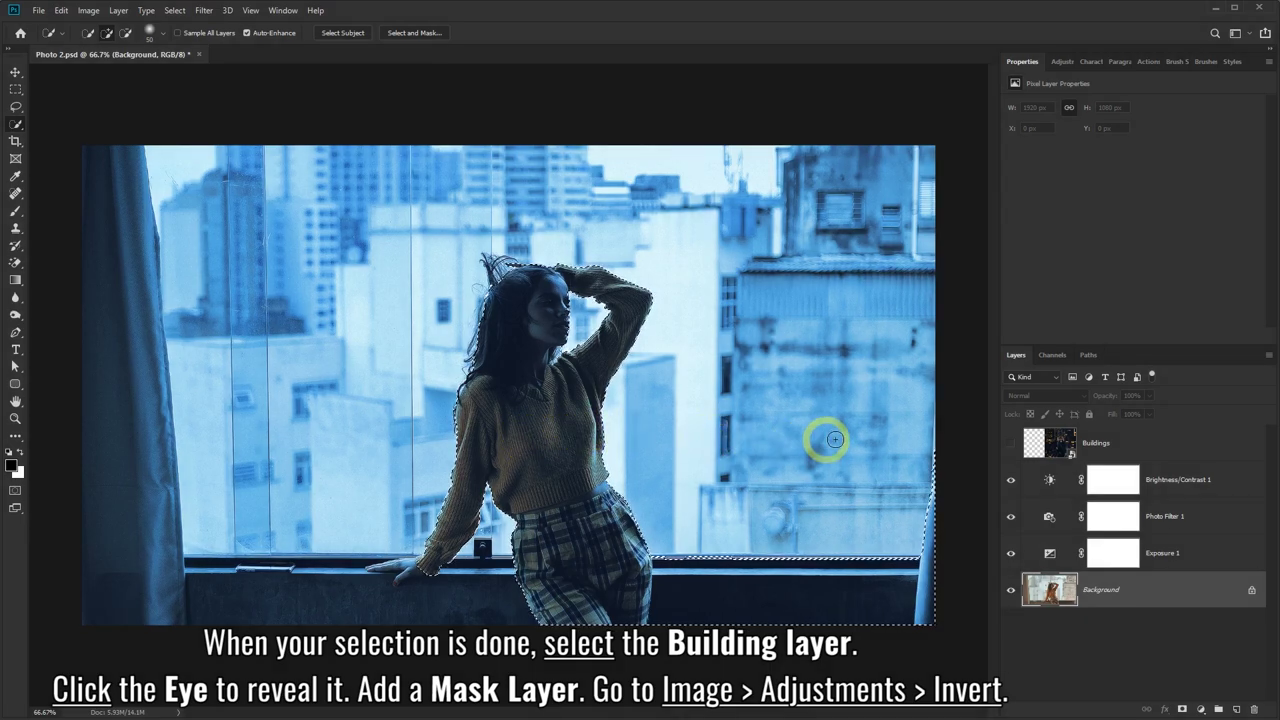
Show the Buildings layer, mask it from the selection and invert the mask
{"action": "left_click", "coordinate": [1117, 446]}
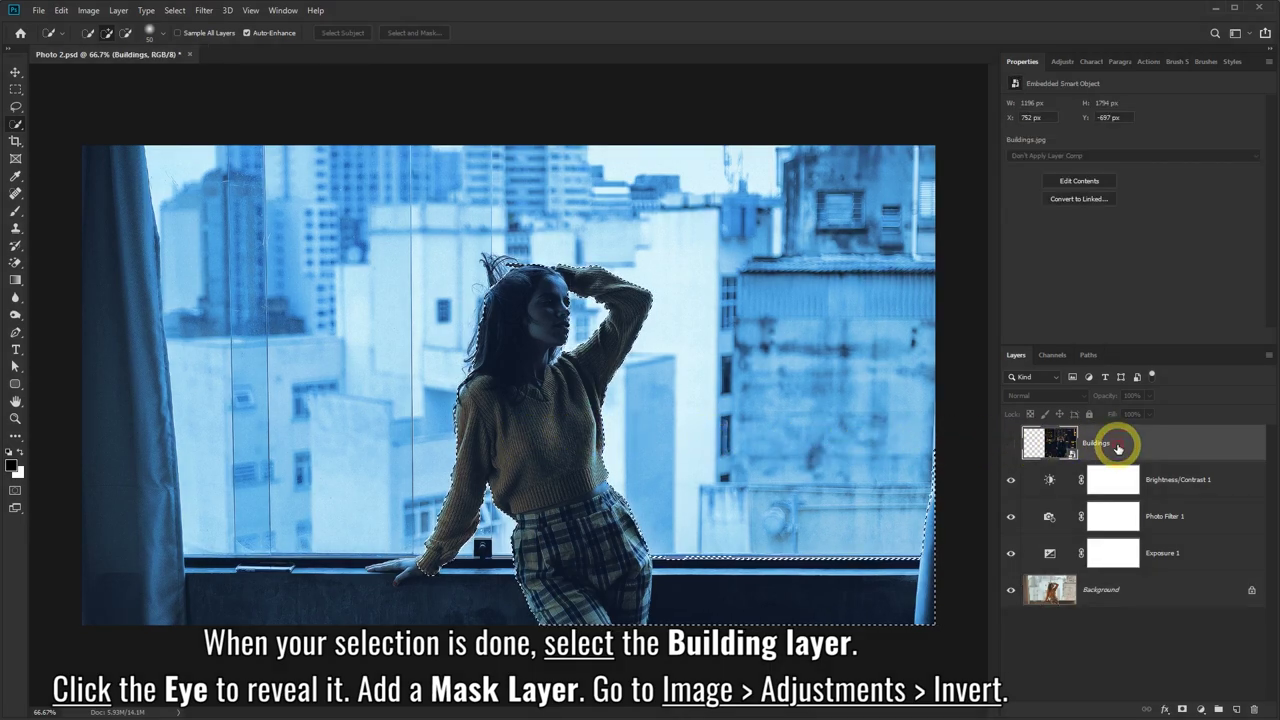
{"action": "left_click", "coordinate": [1011, 444]}
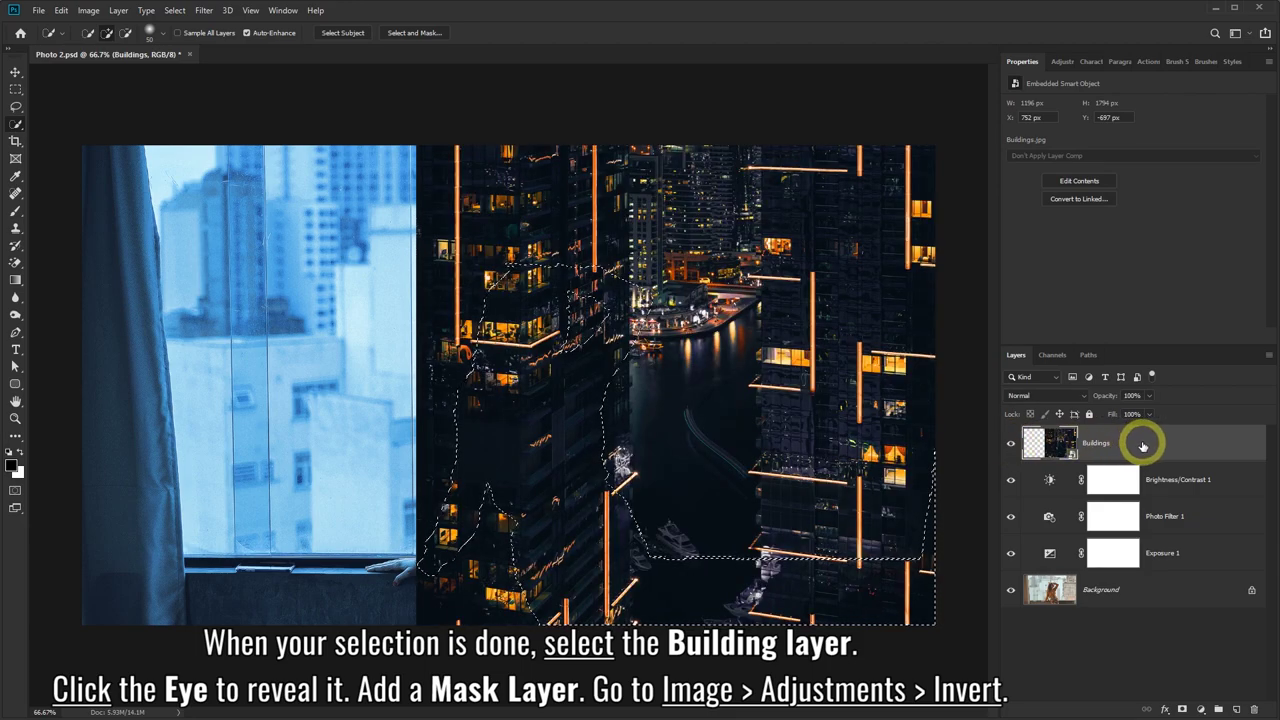
{"action": "left_click", "coordinate": [1182, 709]}
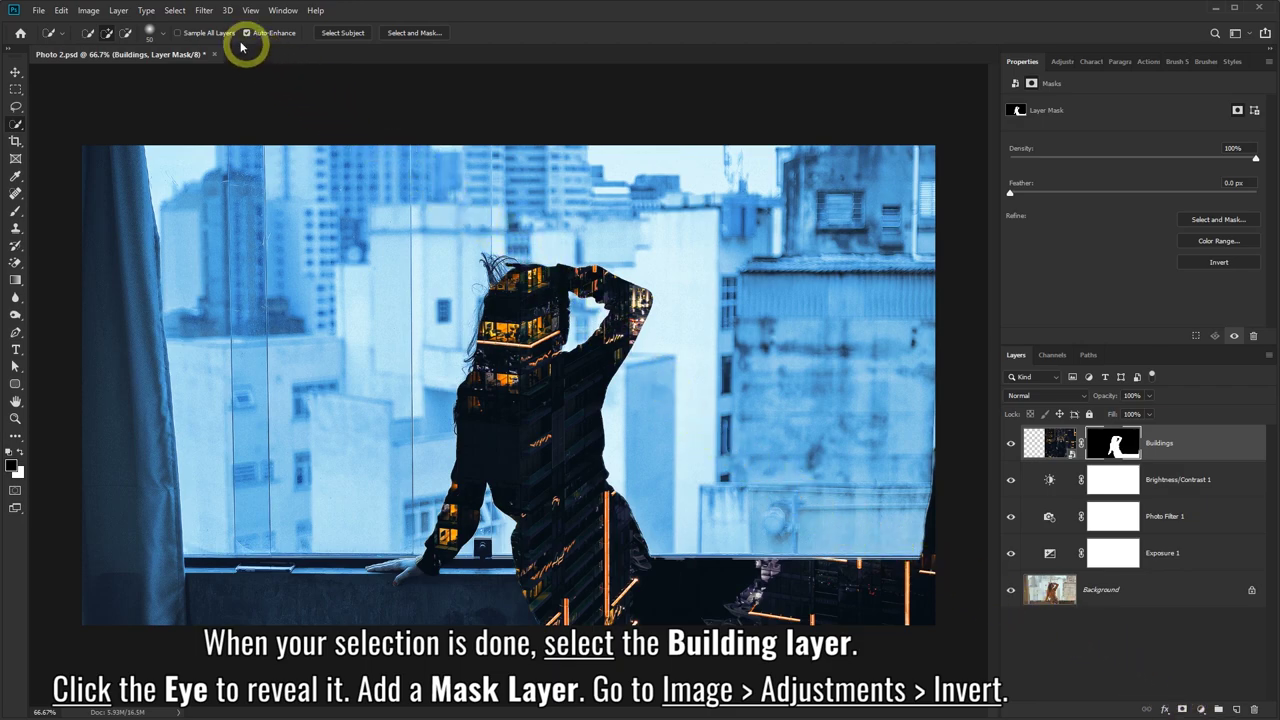
{"action": "left_click", "coordinate": [89, 11]}
{"action": "mouse_move", "coordinate": [110, 45]}
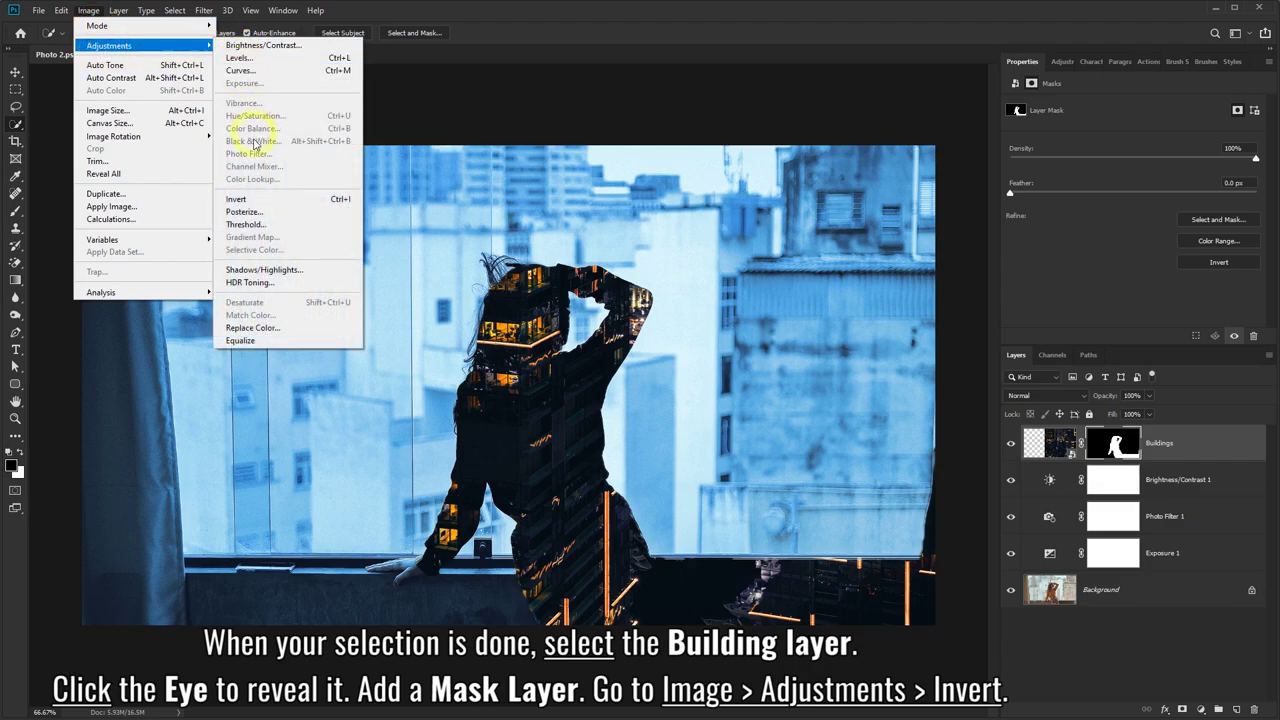
{"action": "left_click", "coordinate": [252, 200]}
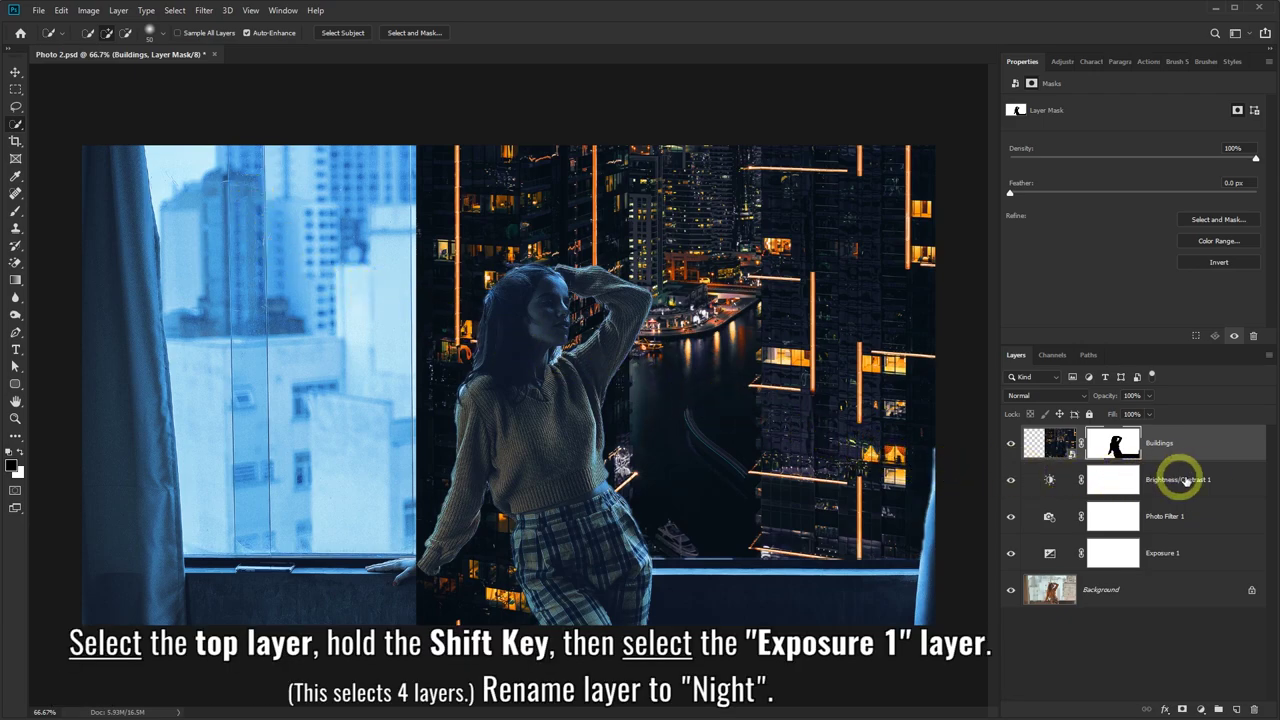
Group Buildings through Exposure 1 into a group named Night
{"action": "left_click", "coordinate": [1207, 440]}
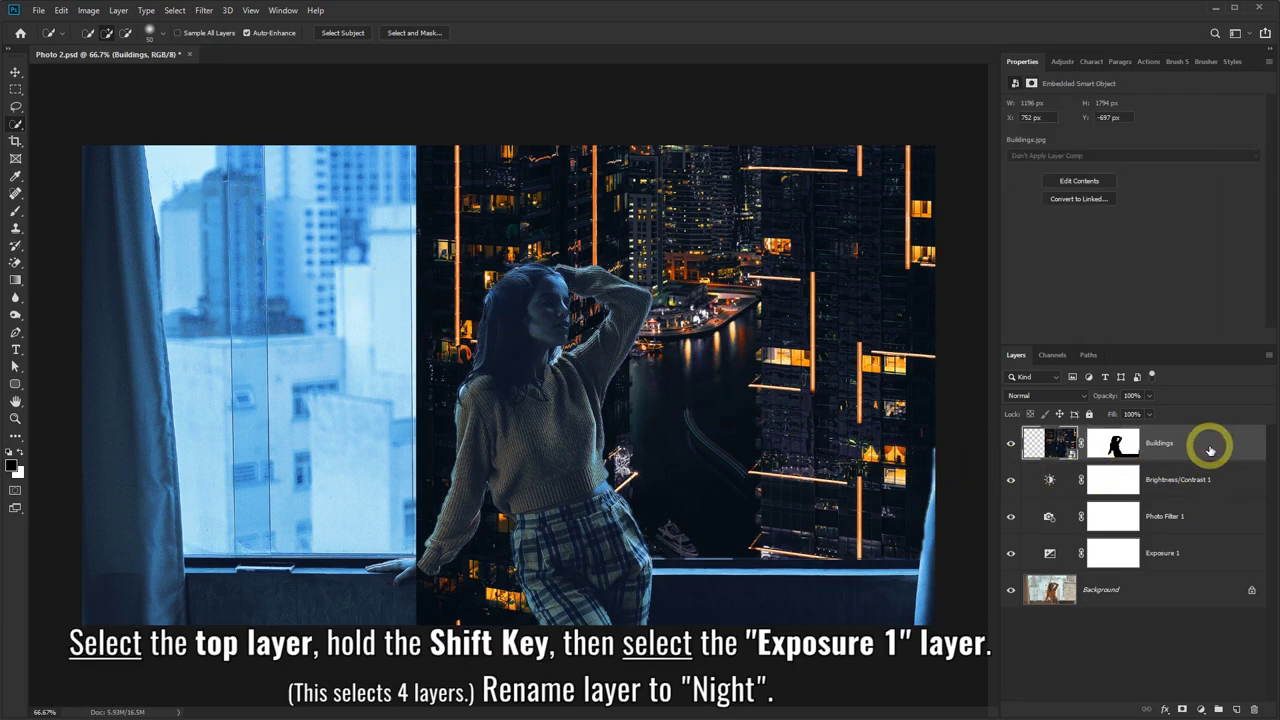
{"action": "left_click", "coordinate": [1205, 557], "text": "shift"}
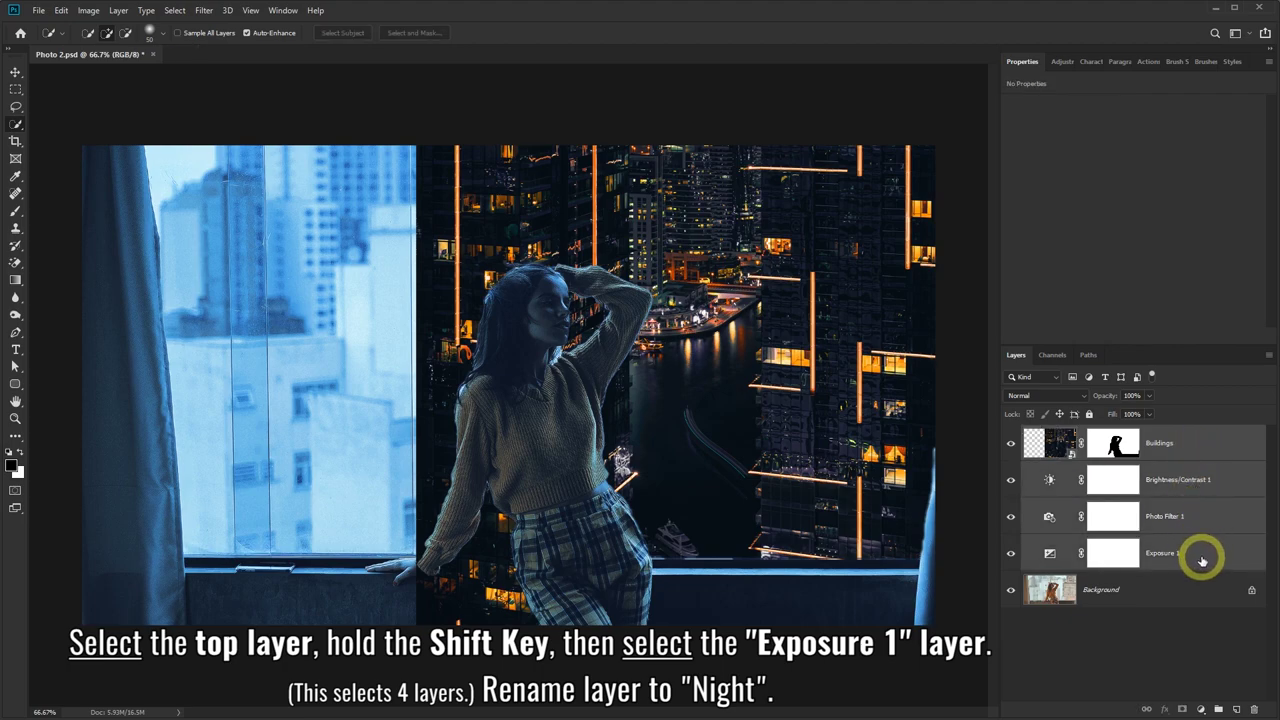
{"action": "left_click", "coordinate": [1218, 709]}
{"action": "type", "text": "Night"}
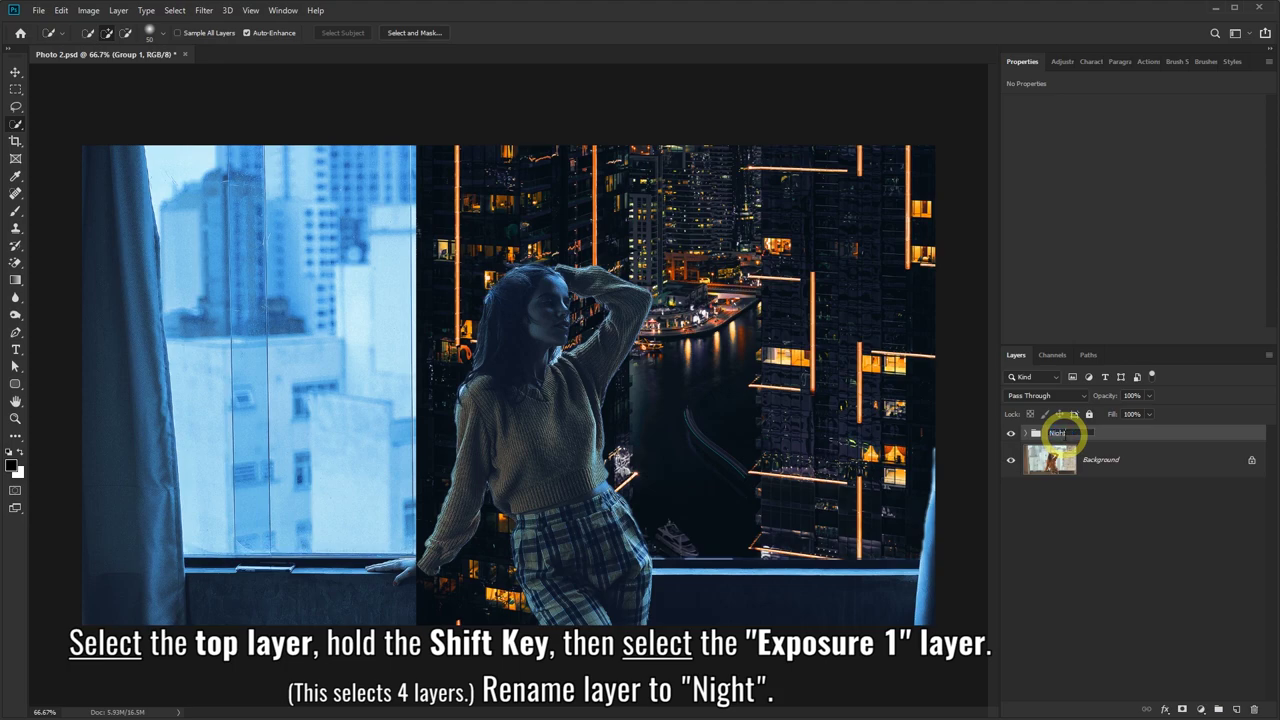
{"action": "key", "text": "Return"}
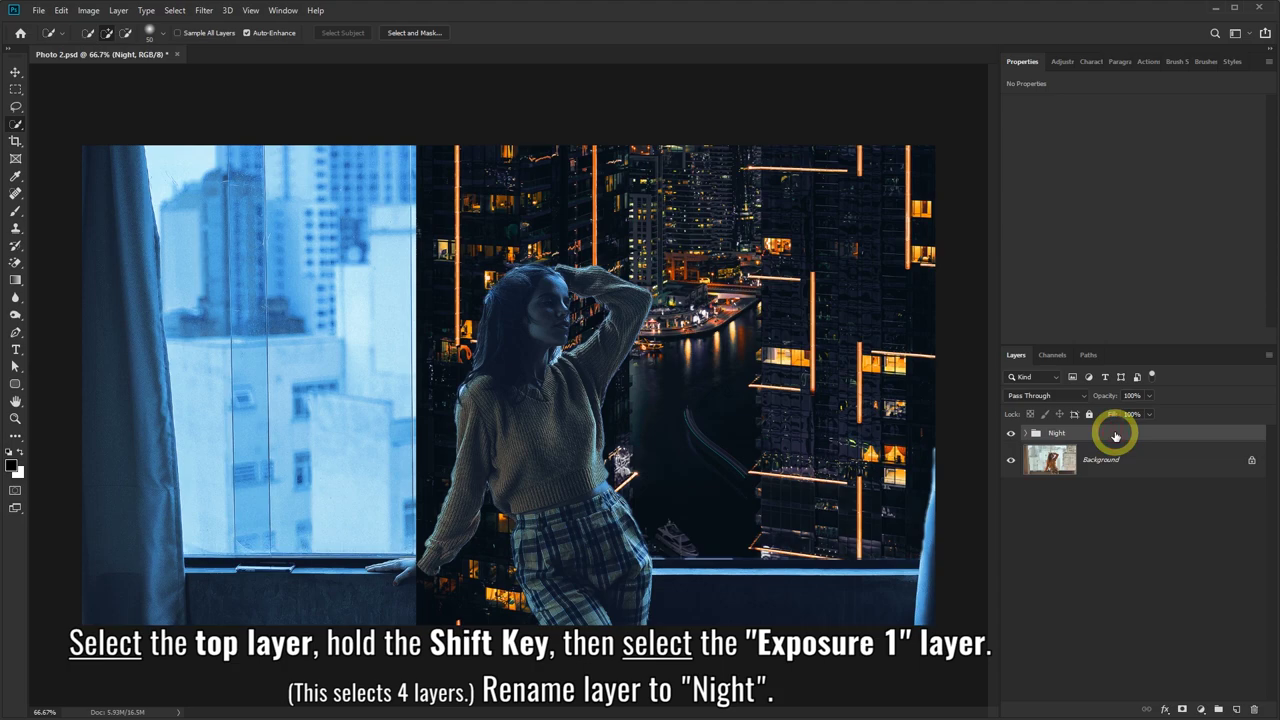
Toggle the Night group's visibility to compare day and night, leaving it on
{"action": "left_click", "coordinate": [1011, 436]}
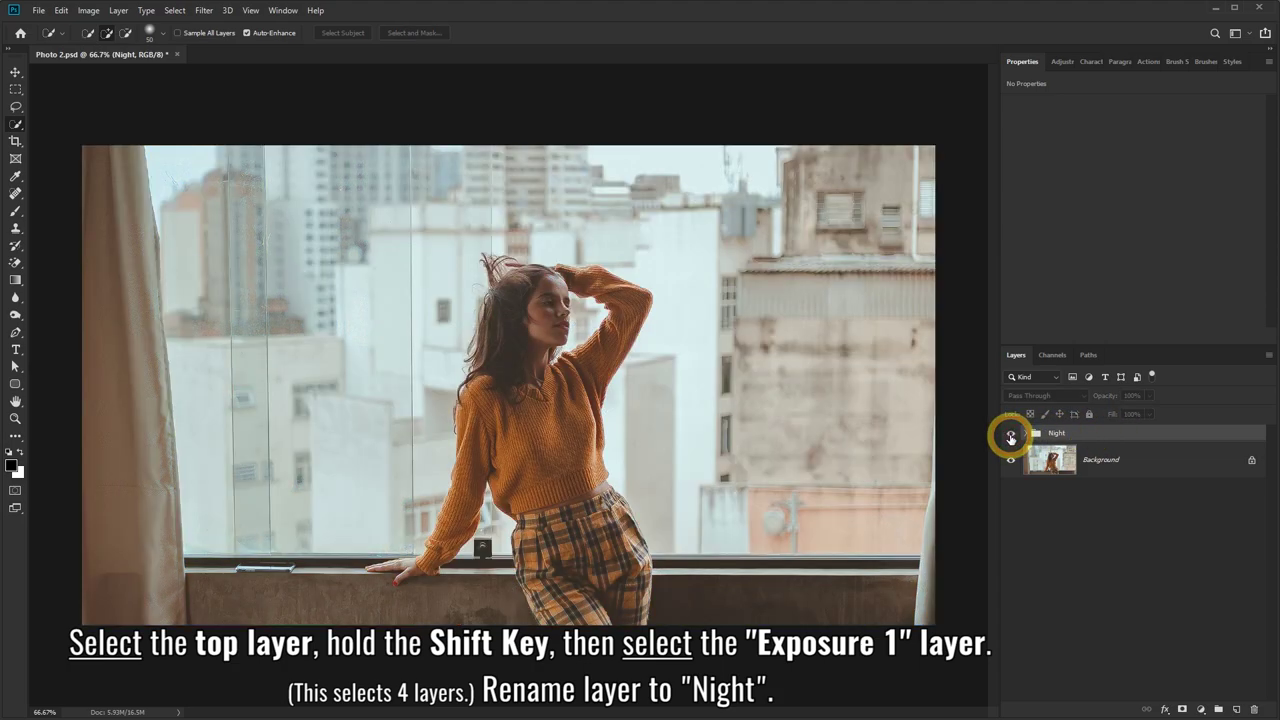
{"action": "left_click", "coordinate": [1011, 437]}
{"action": "left_click", "coordinate": [1011, 437]}
{"action": "left_click", "coordinate": [1011, 437]}
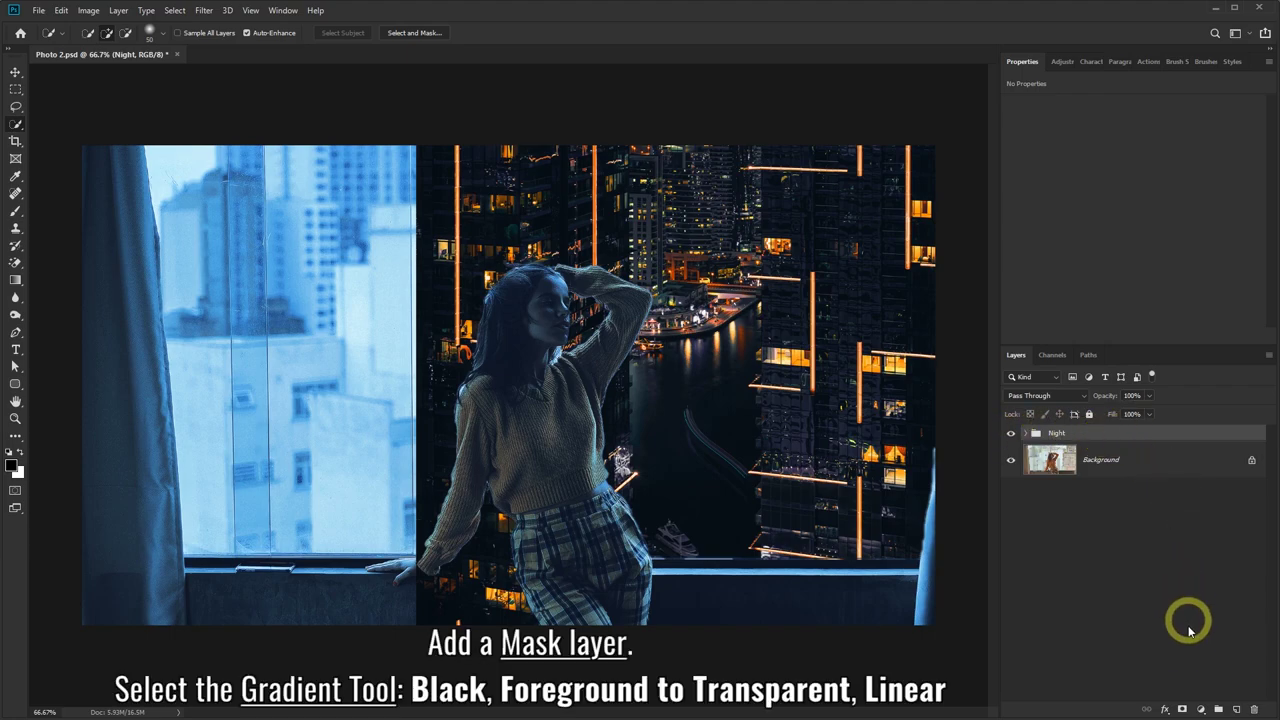
Add a mask to the Night group and set up a Linear Foreground to Transparent gradient
{"action": "left_click", "coordinate": [1183, 708]}
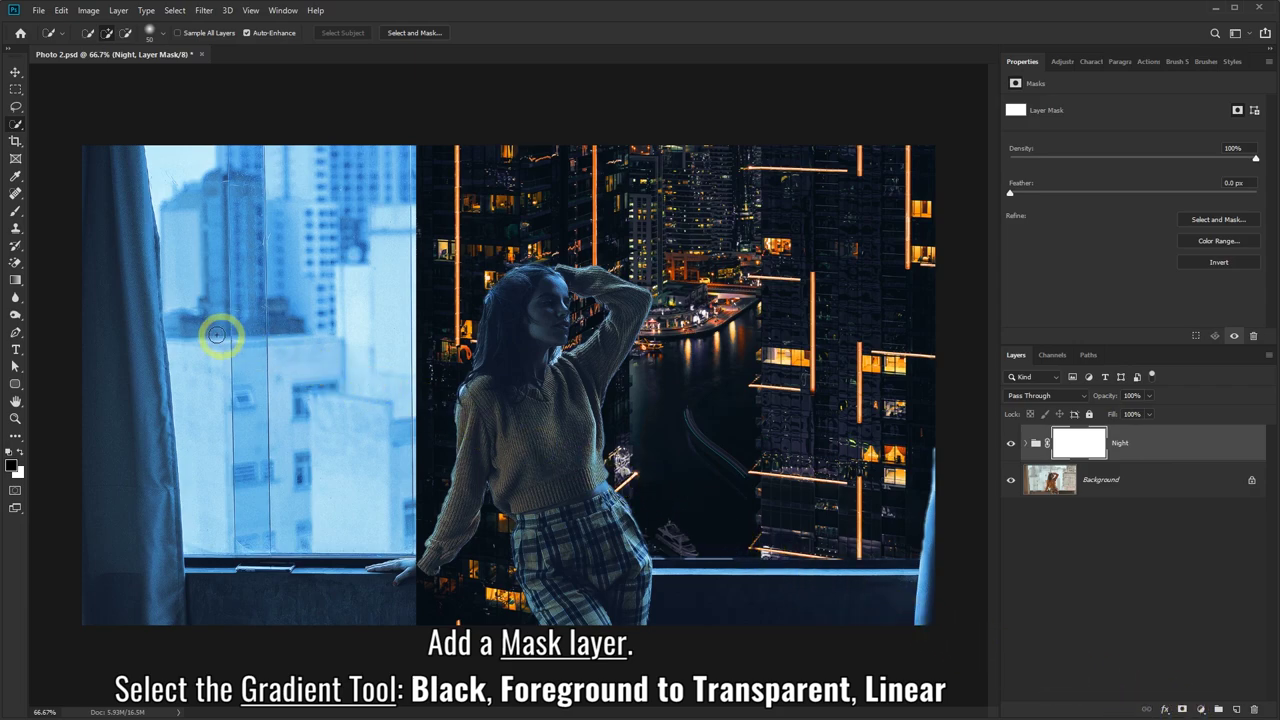
{"action": "left_click", "coordinate": [17, 283]}
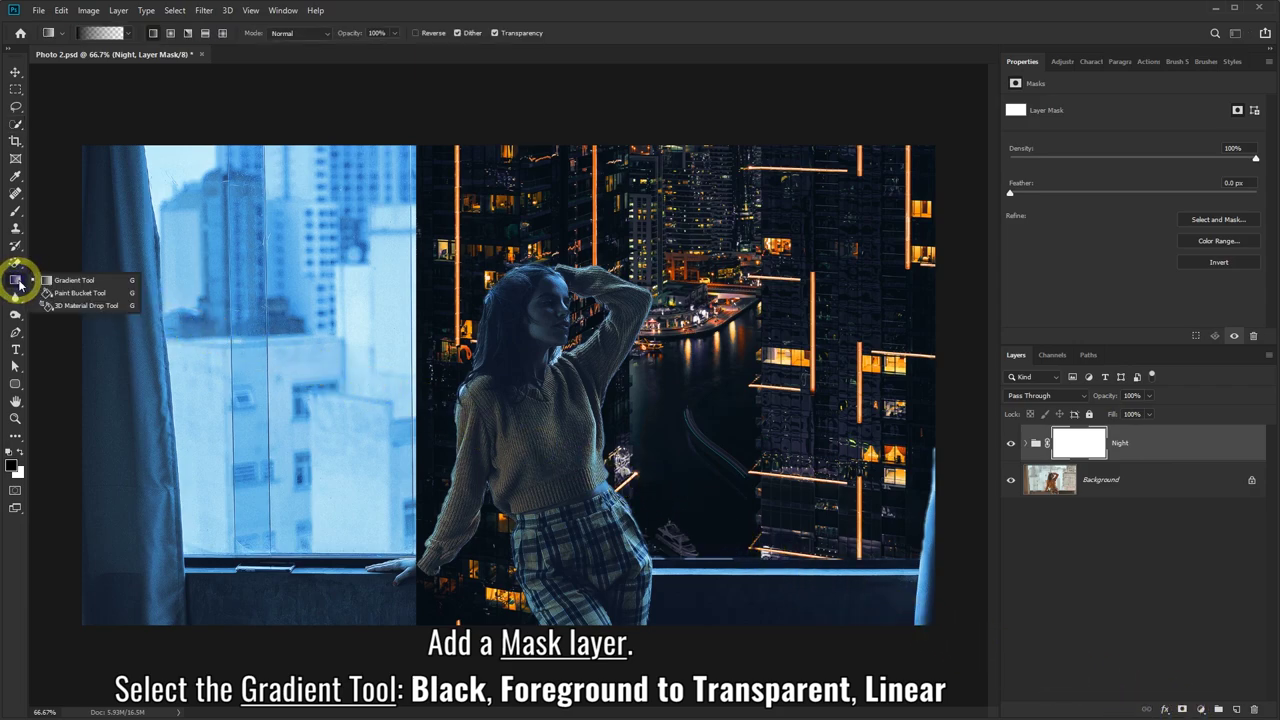
{"action": "left_click", "coordinate": [43, 284]}
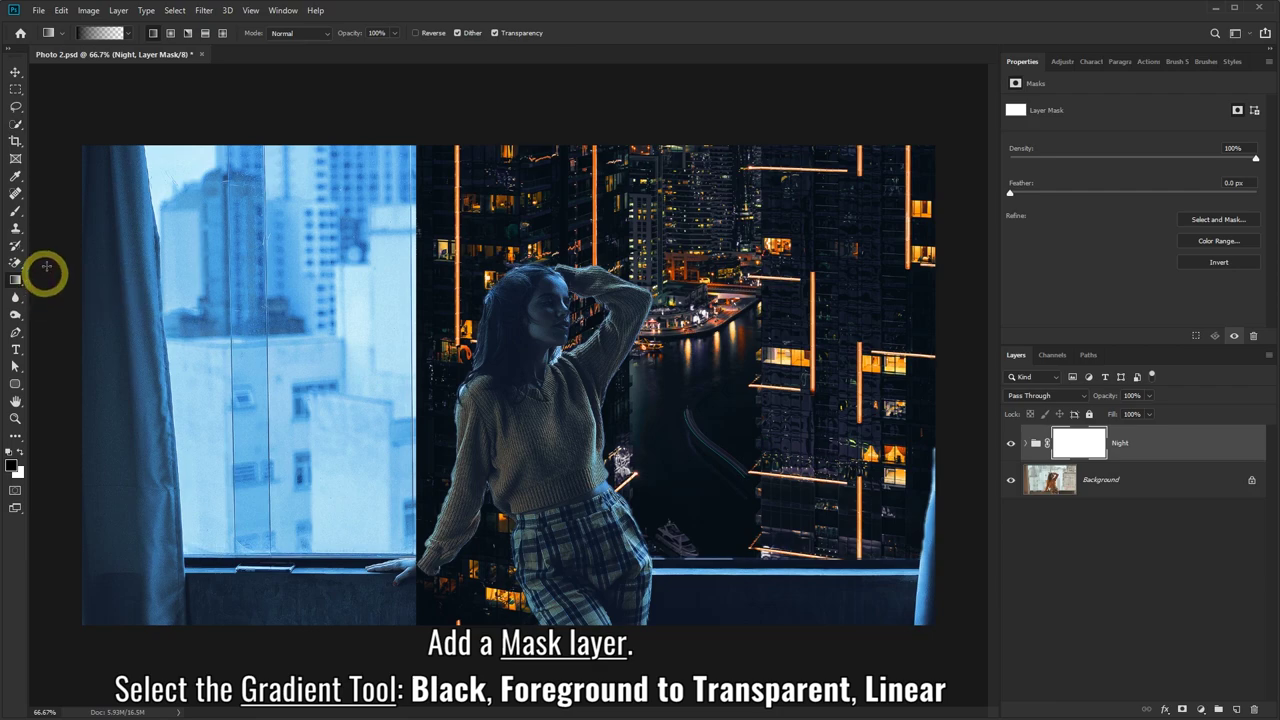
{"action": "left_click", "coordinate": [127, 38]}
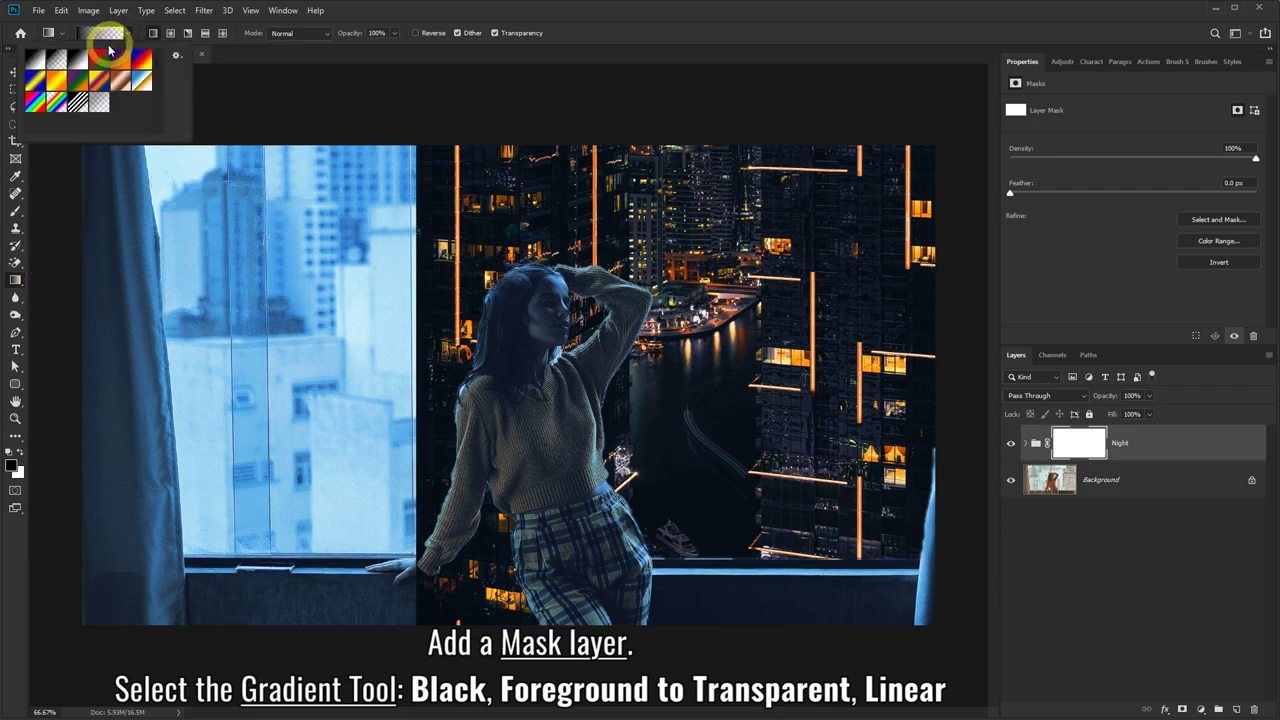
{"action": "left_click", "coordinate": [57, 58]}
{"action": "left_click", "coordinate": [57, 58]}
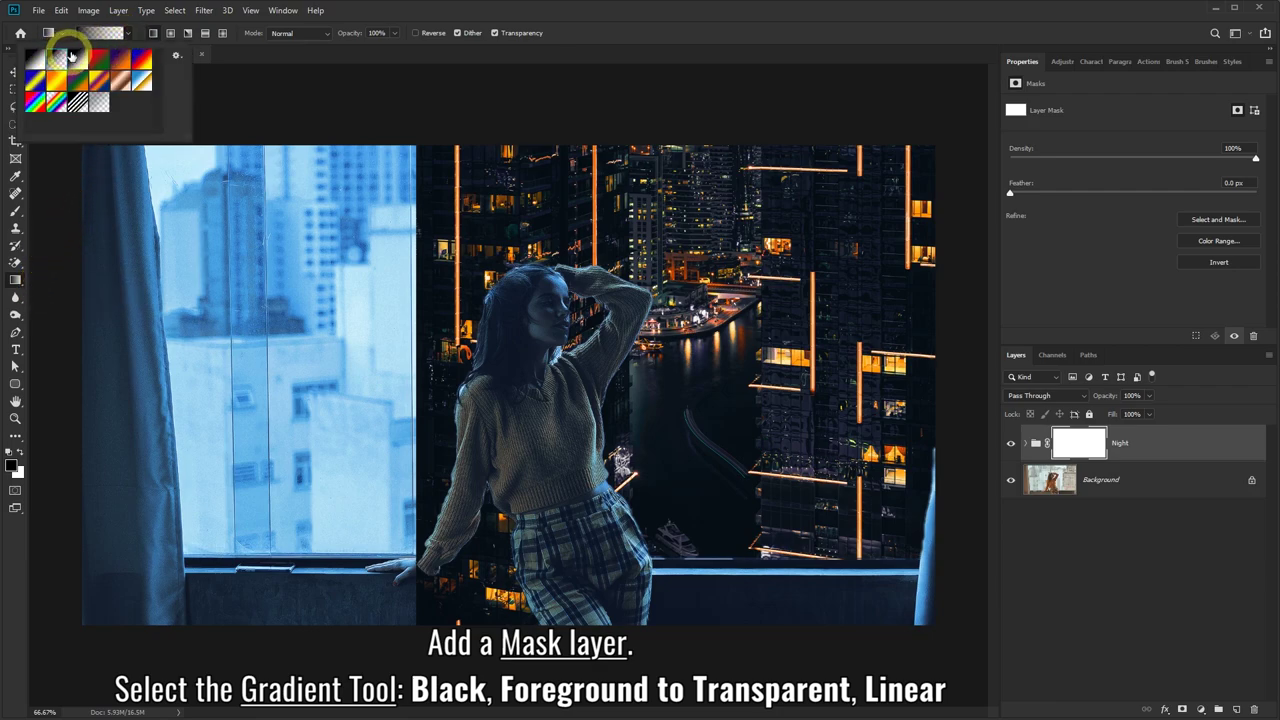
{"action": "left_click", "coordinate": [152, 34]}
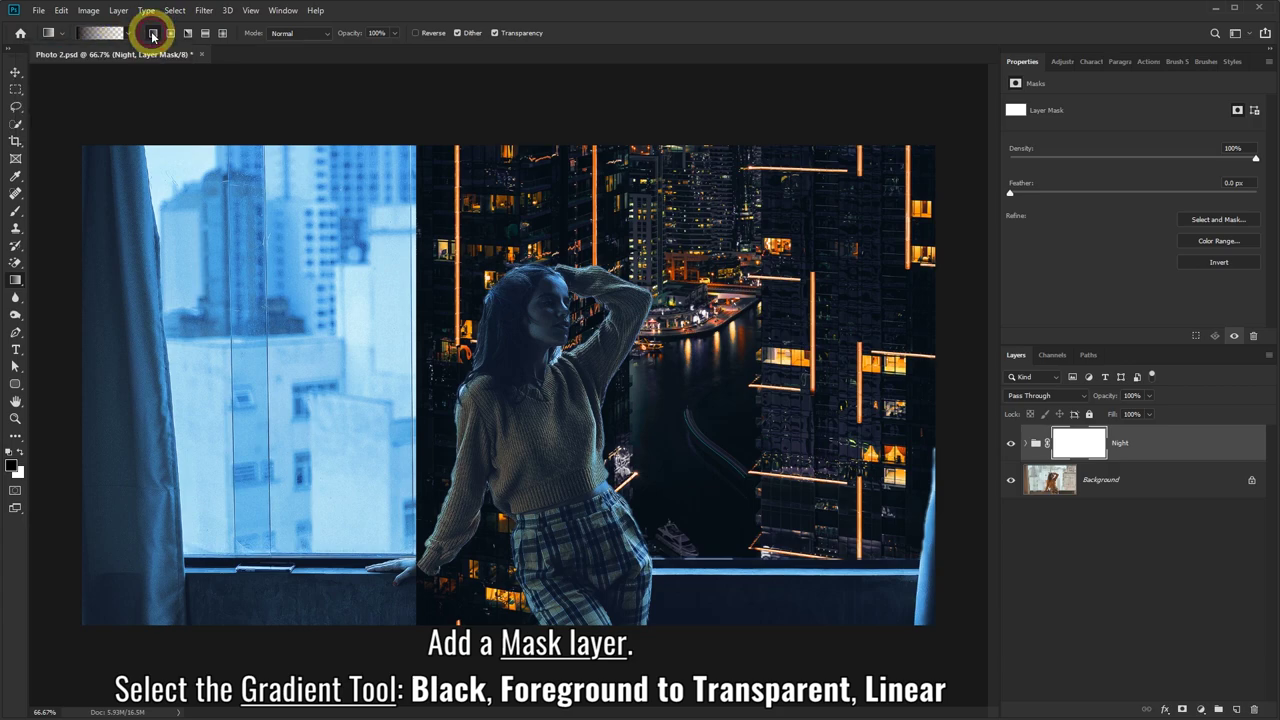
With black foreground, drag the gradient left to right across the Night group mask
{"action": "left_click", "coordinate": [13, 465]}
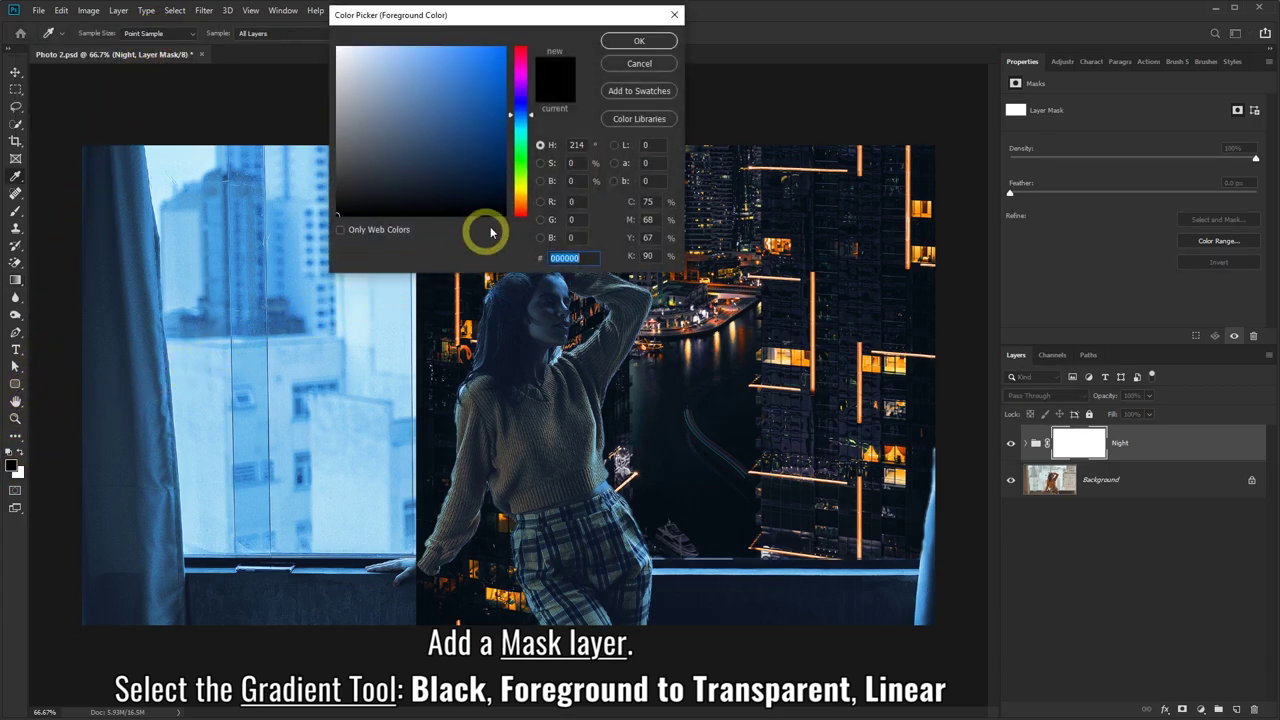
{"action": "left_click", "coordinate": [634, 42]}
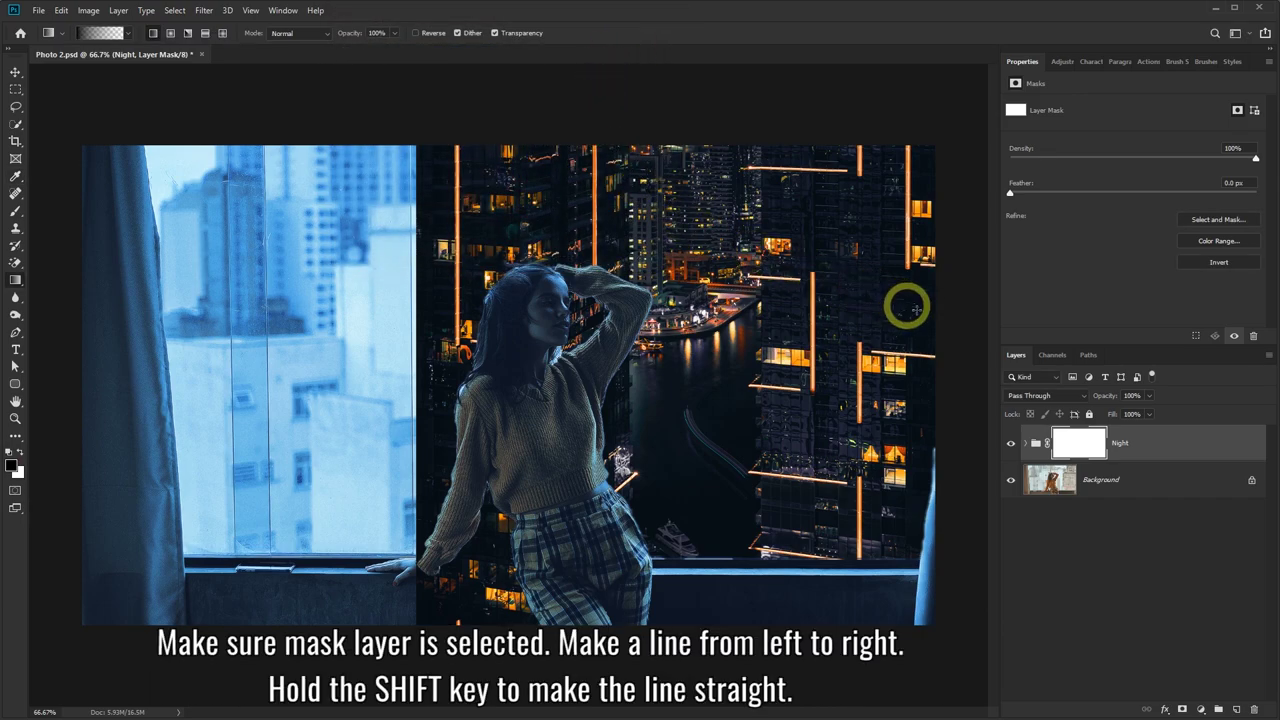
{"action": "left_click", "coordinate": [1073, 444]}
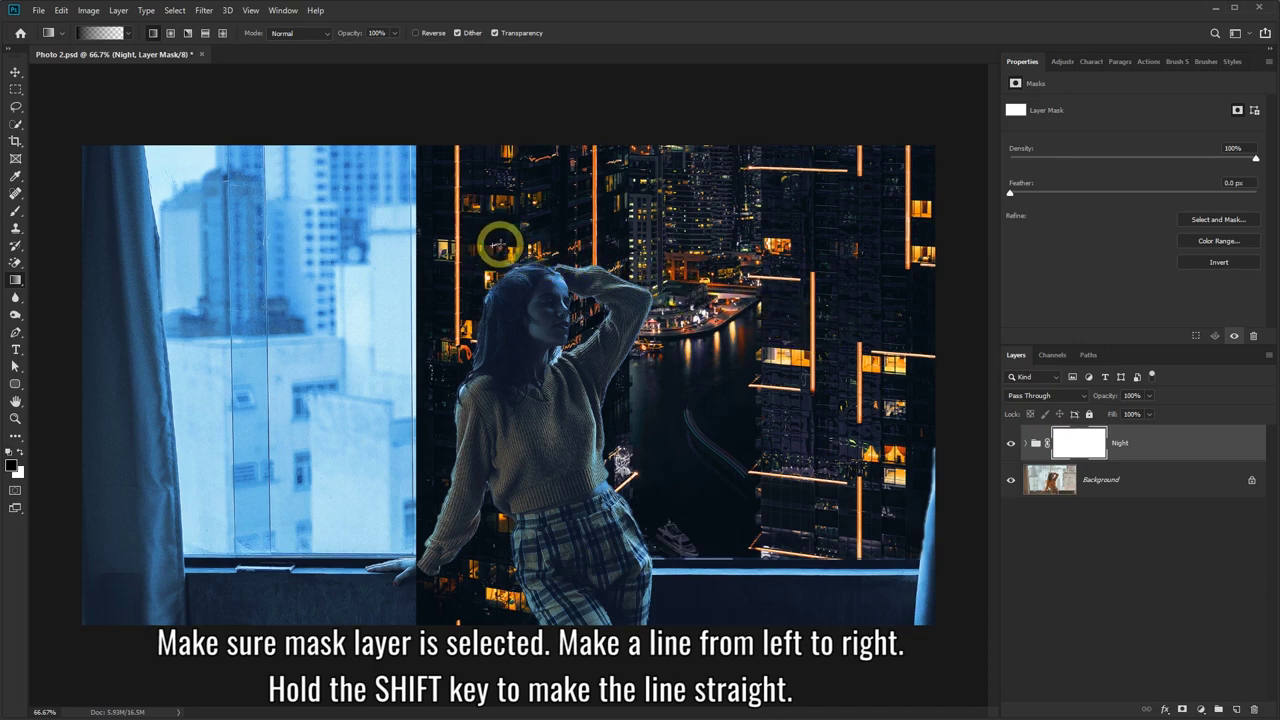
{"action": "mouse_move", "coordinate": [497, 244]}
{"action": "left_mouse_down"}
{"action": "mouse_move", "coordinate": [527, 239]}
{"action": "mouse_move", "coordinate": [553, 256]}
{"action": "left_mouse_up"}
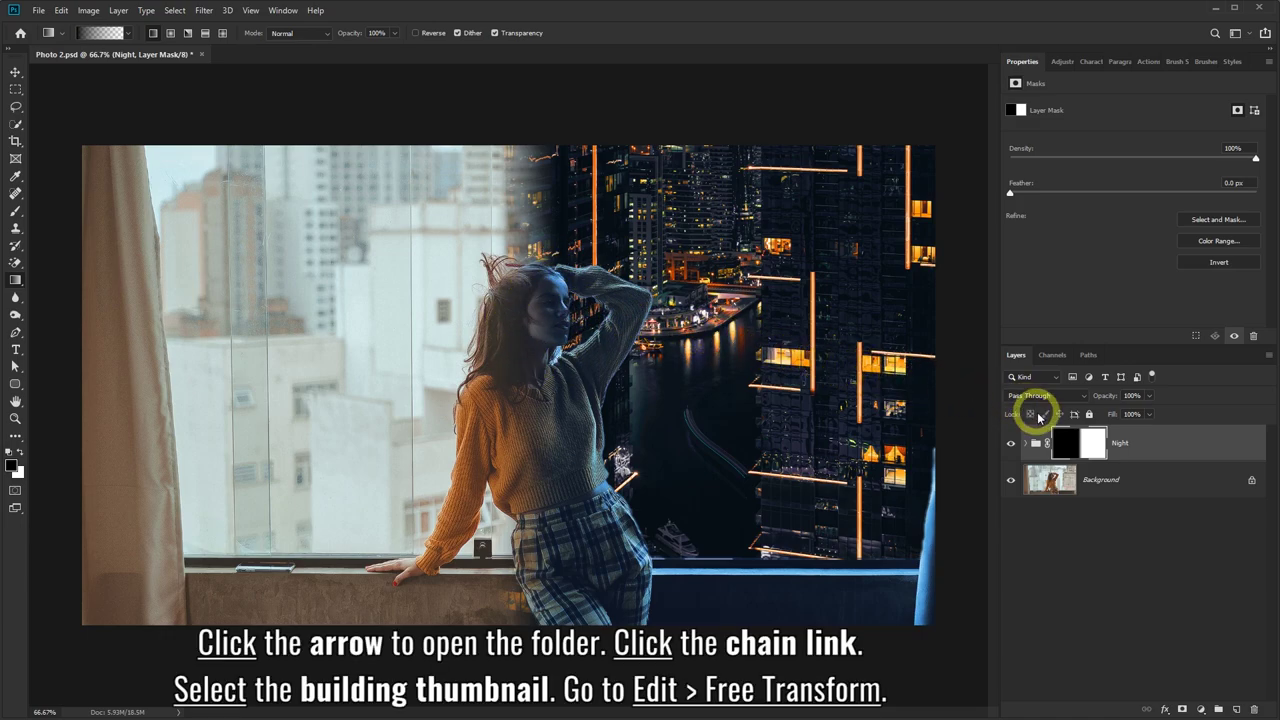
Expand the Night group and unlink the Buildings image from its mask
{"action": "left_click", "coordinate": [1025, 444]}
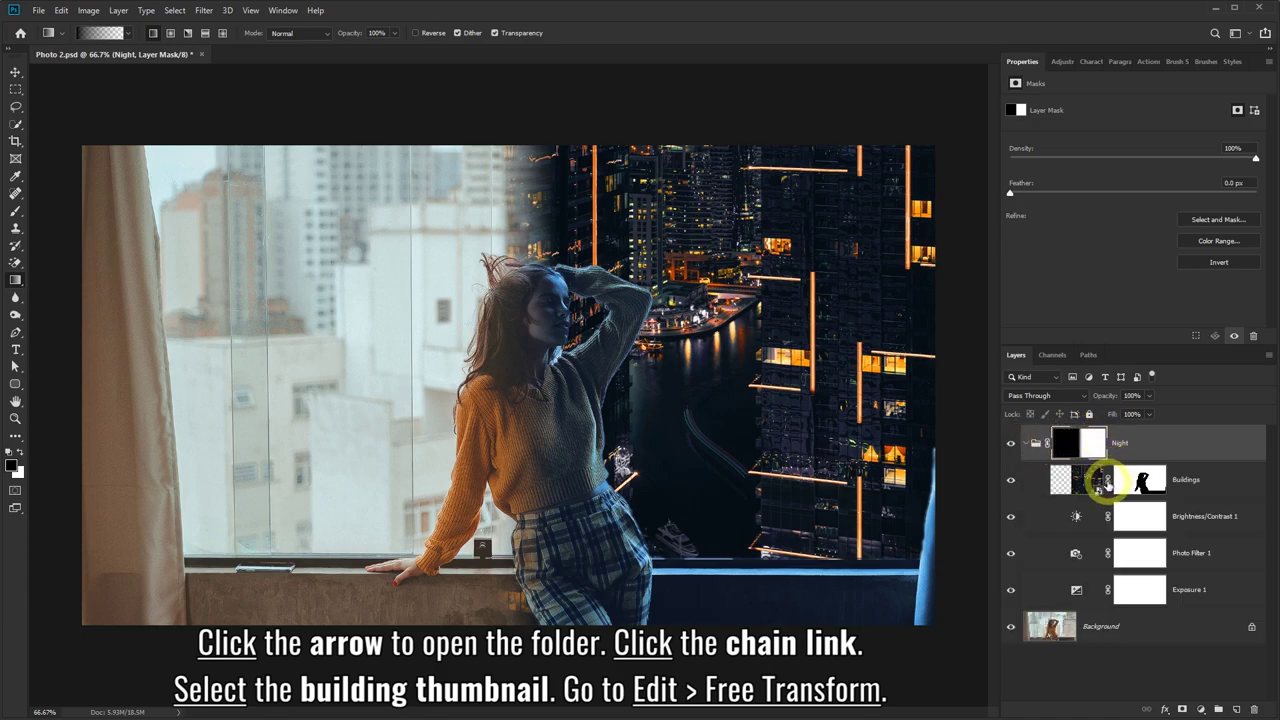
{"action": "left_click", "coordinate": [1087, 482]}
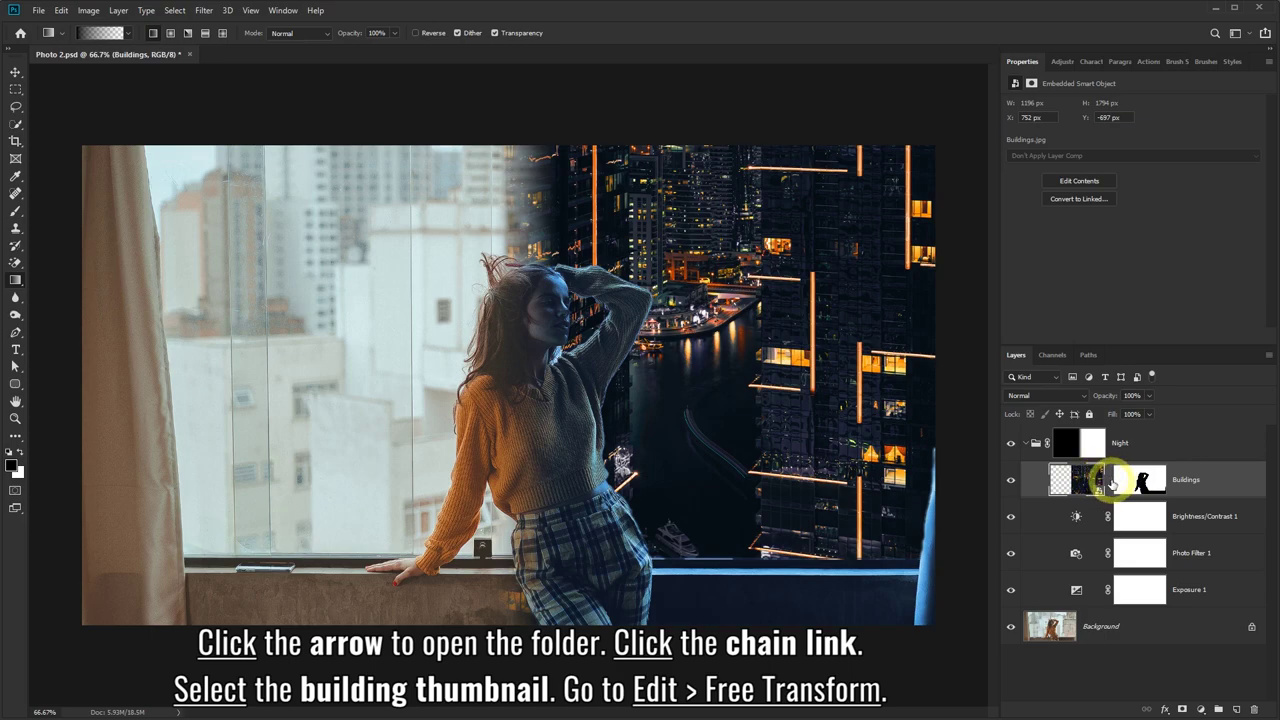
{"action": "left_click", "coordinate": [1108, 482]}
{"action": "left_click", "coordinate": [1068, 484]}
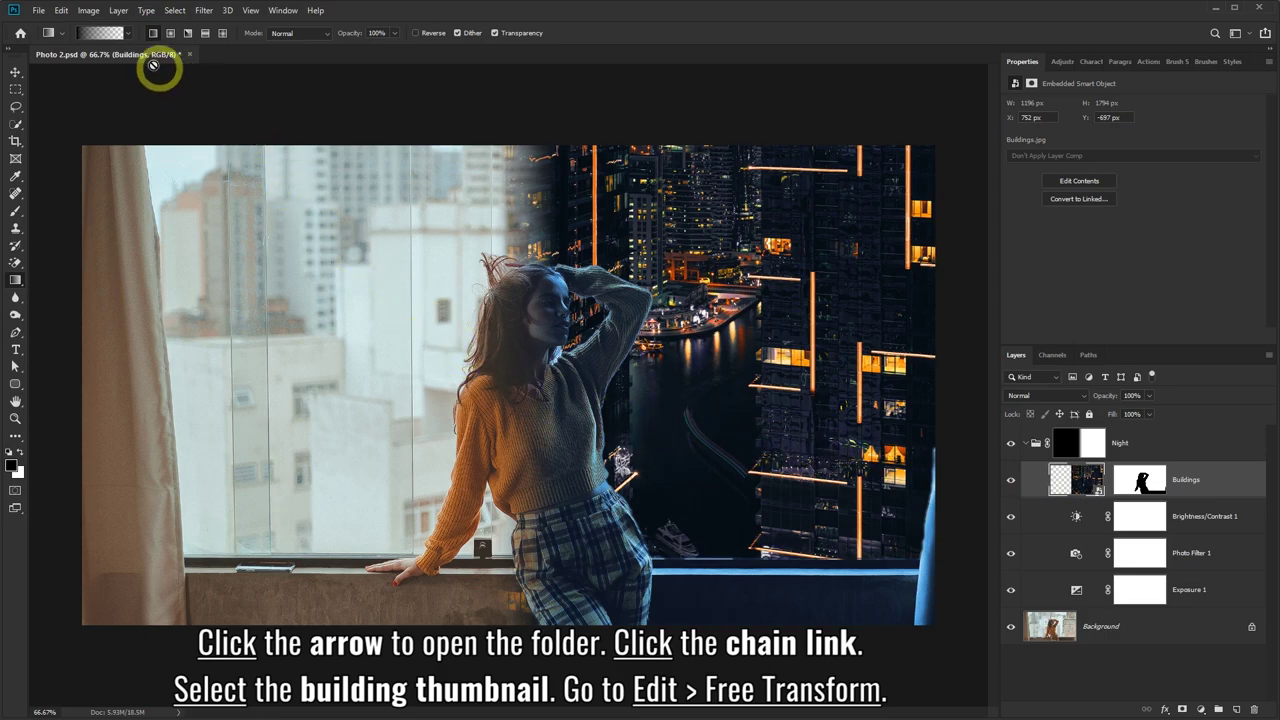
Free-transform the city image: flip it horizontally, shift it right, rotate about 0.4°, and commit
{"action": "left_click", "coordinate": [61, 10]}
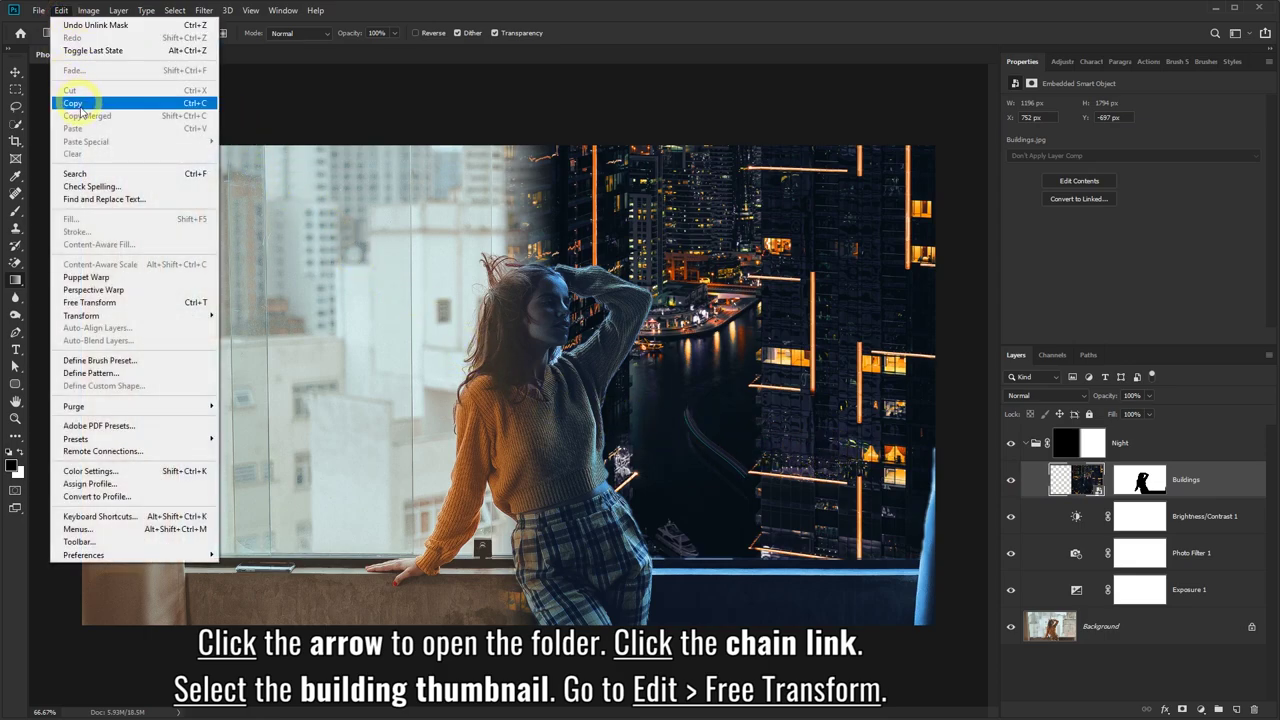
{"action": "left_click", "coordinate": [90, 302]}
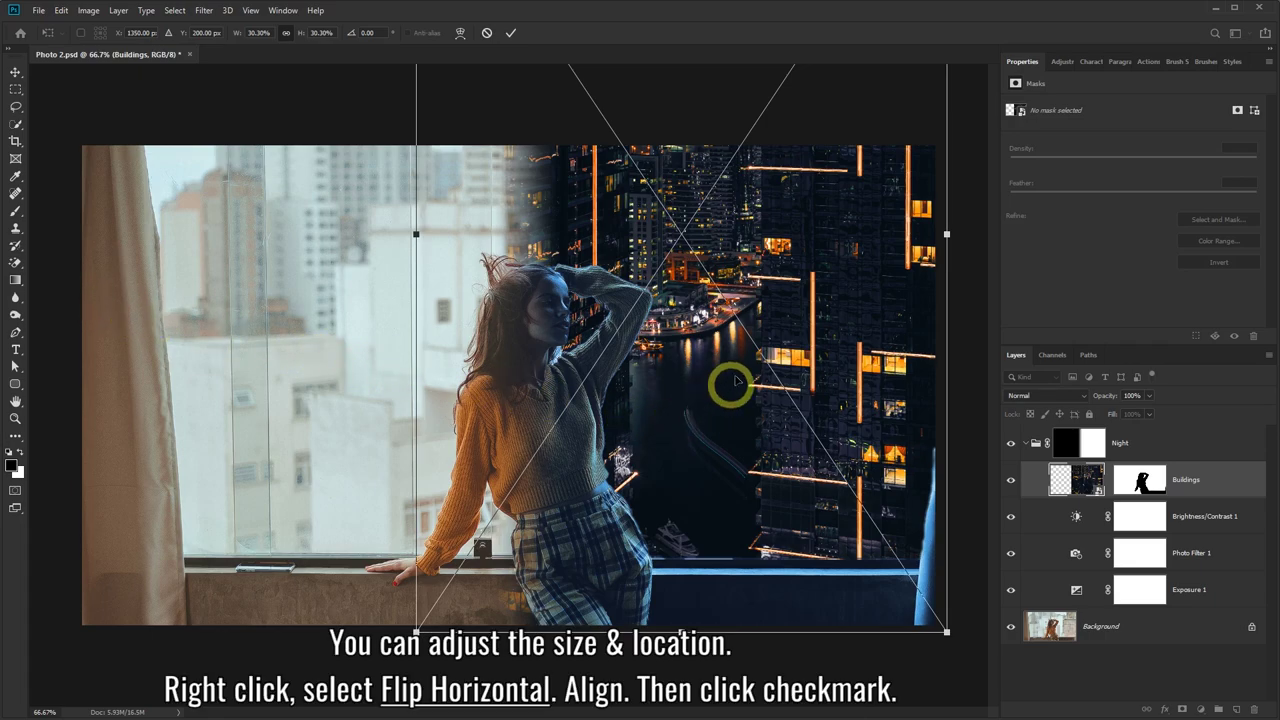
{"action": "mouse_move", "coordinate": [799, 308]}
{"action": "left_mouse_down"}
{"action": "mouse_move", "coordinate": [854, 334]}
{"action": "mouse_move", "coordinate": [825, 307]}
{"action": "mouse_move", "coordinate": [828, 261]}
{"action": "left_mouse_up"}
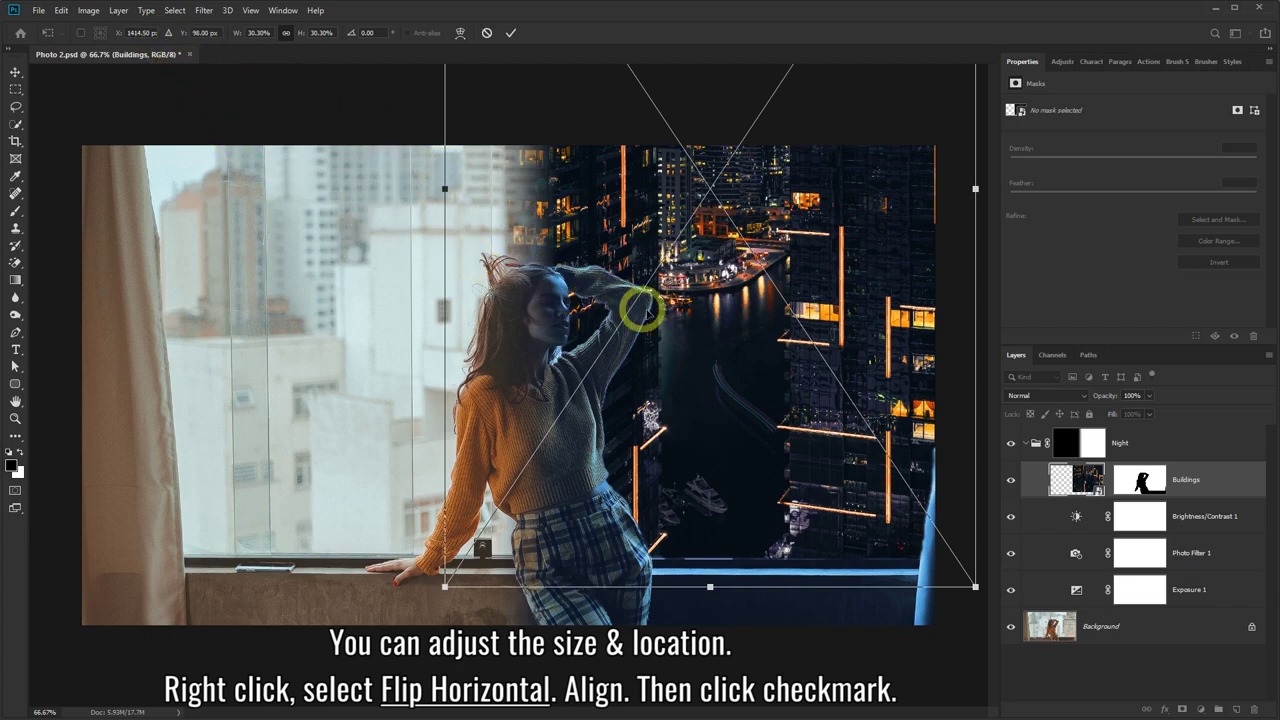
{"action": "right_click", "coordinate": [689, 313]}
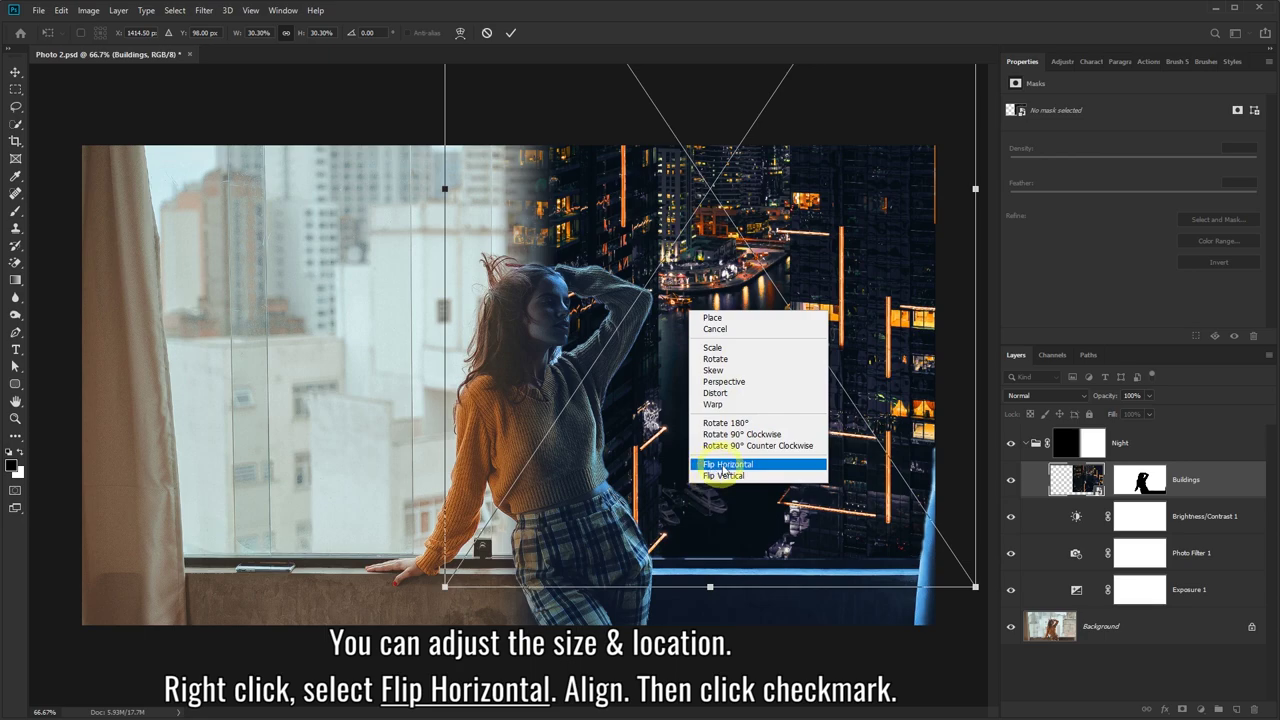
{"action": "left_click", "coordinate": [740, 466]}
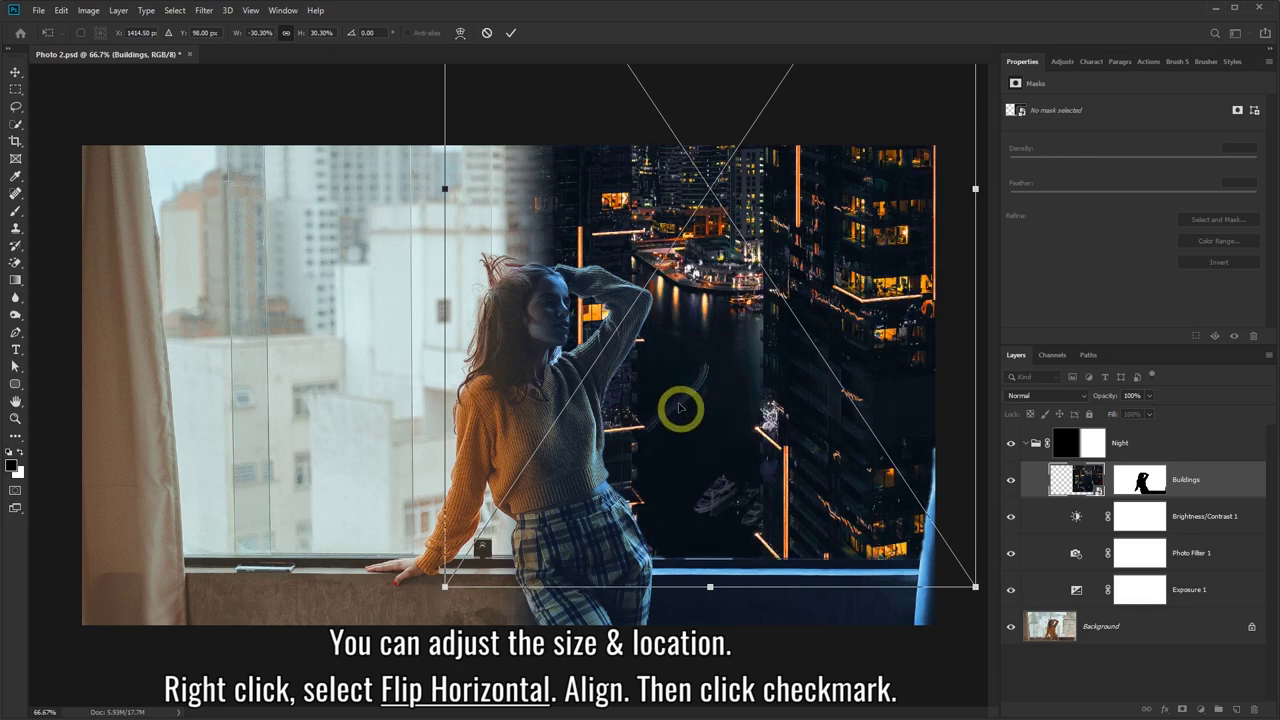
{"action": "mouse_move", "coordinate": [600, 285]}
{"action": "left_mouse_down"}
{"action": "mouse_move", "coordinate": [638, 290]}
{"action": "mouse_move", "coordinate": [602, 270]}
{"action": "left_mouse_up"}
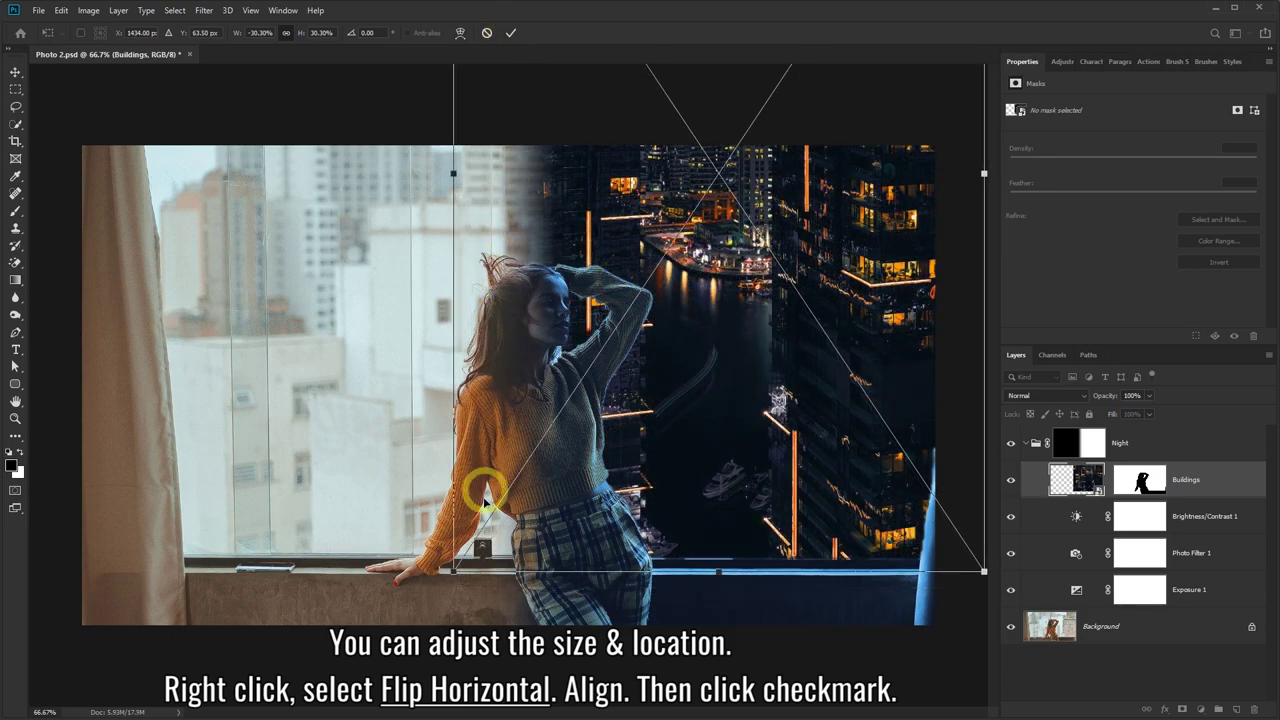
{"action": "left_click_drag", "start_coordinate": [445, 585], "coordinate": [438, 588]}
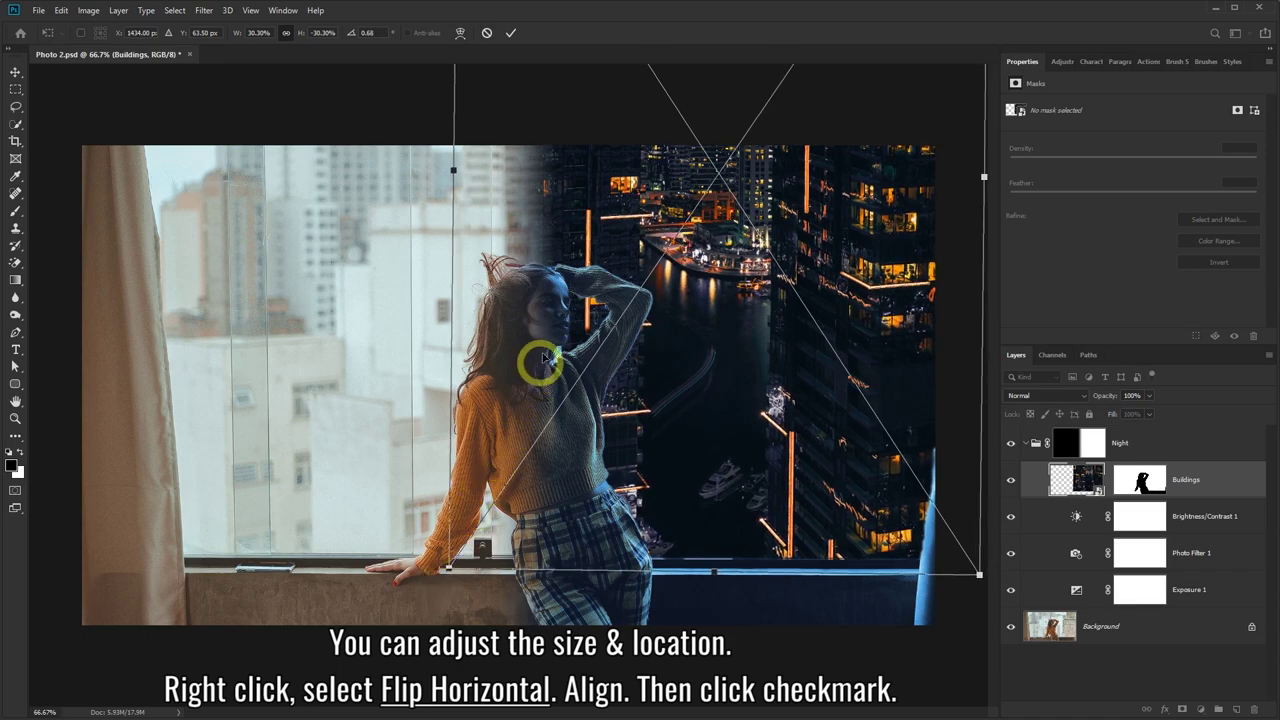
{"action": "left_click", "coordinate": [510, 33]}
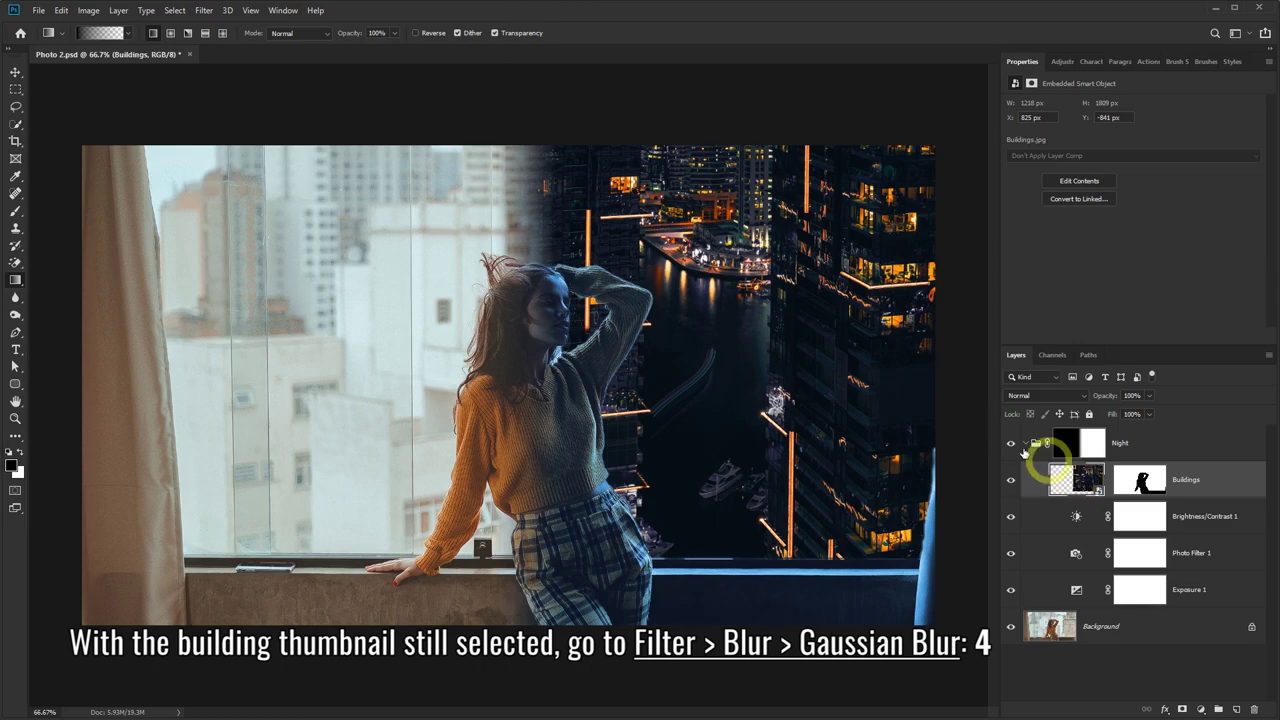
Apply a Gaussian Blur of radius 4.0 px to the Buildings smart object
{"action": "left_click", "coordinate": [206, 11]}
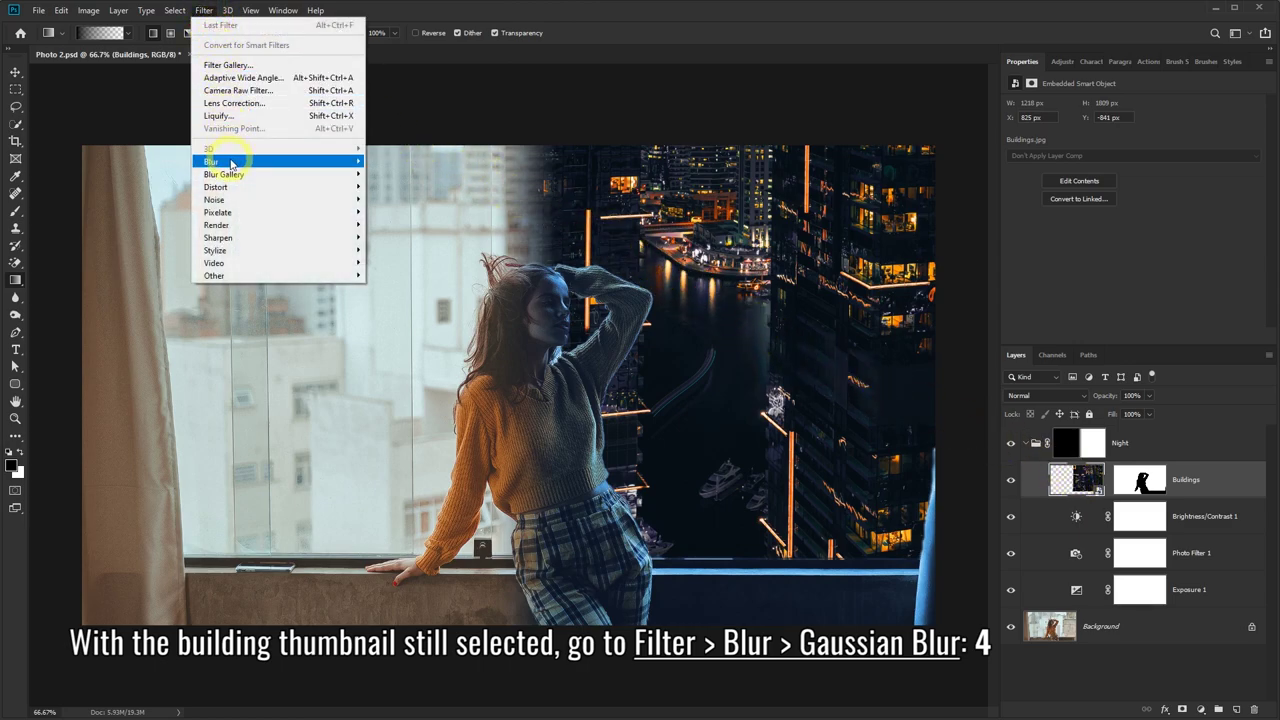
{"action": "mouse_move", "coordinate": [276, 161]}
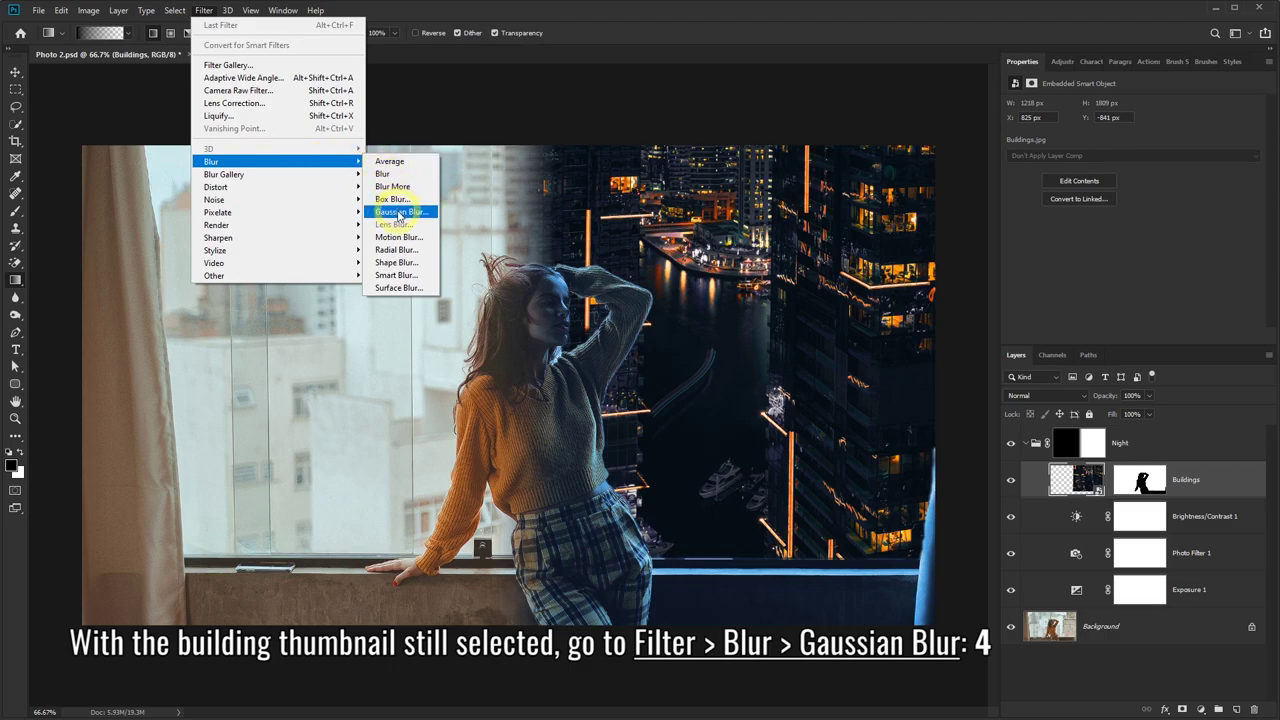
{"action": "left_click", "coordinate": [397, 214]}
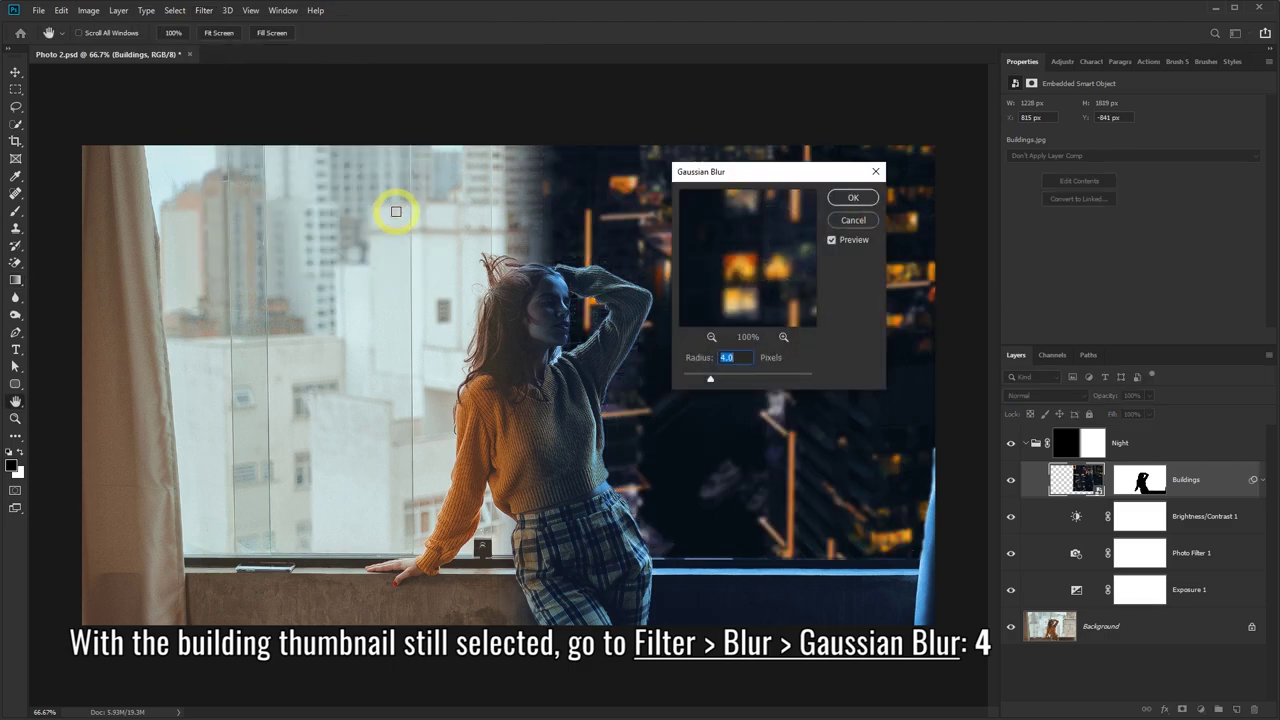
{"action": "left_click_drag", "start_coordinate": [721, 173], "coordinate": [376, 151]}
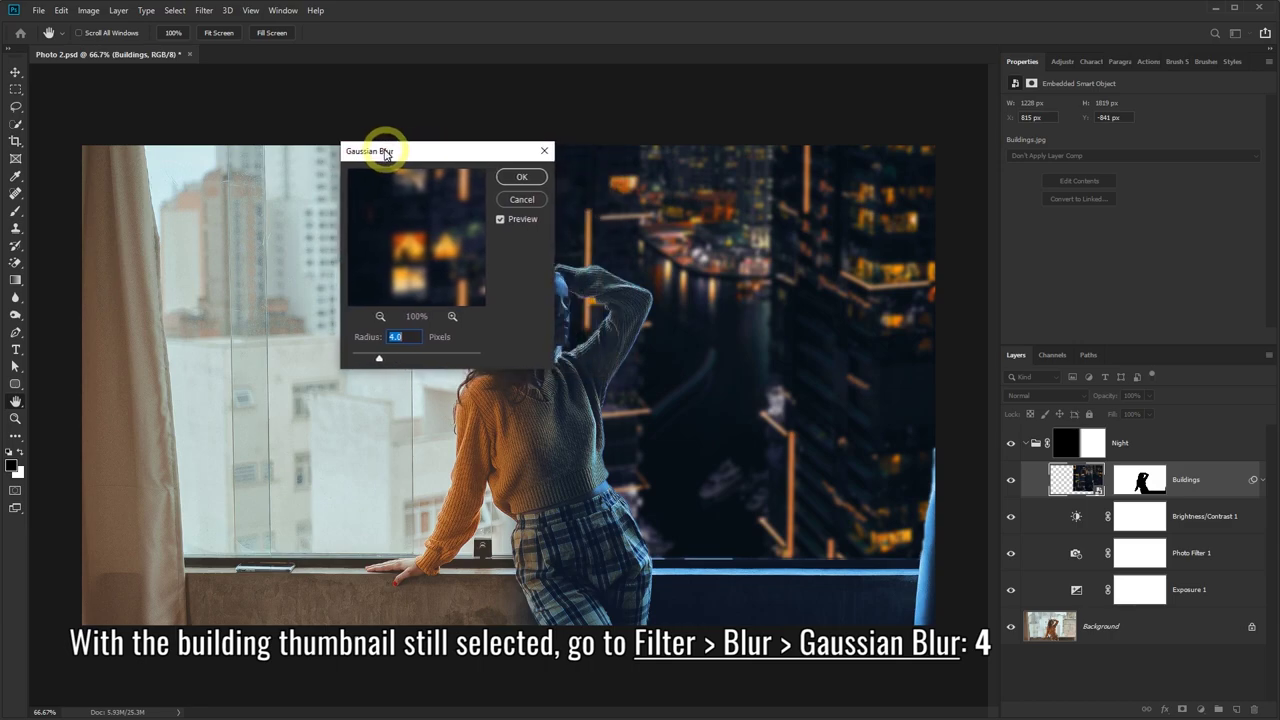
{"action": "left_click", "coordinate": [495, 178]}
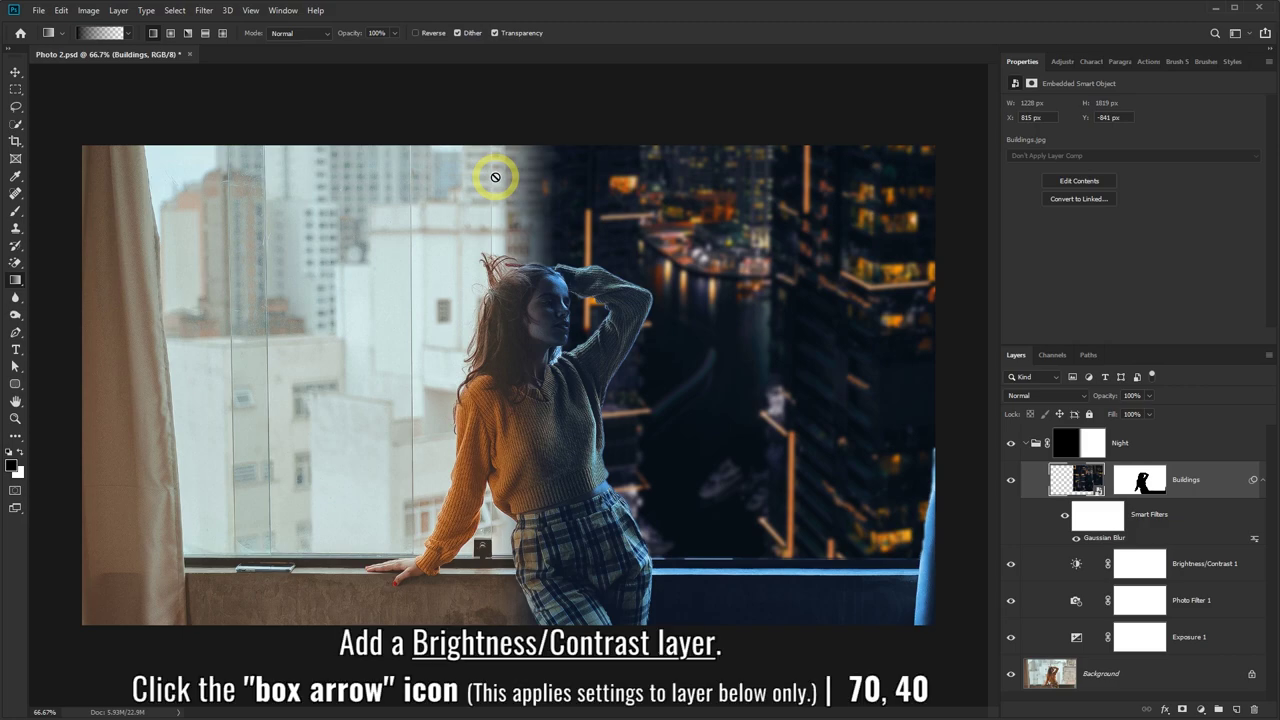
Add a Brightness/Contrast layer clipped to Buildings with Brightness 70 and Contrast 40
{"action": "left_click", "coordinate": [1201, 709]}
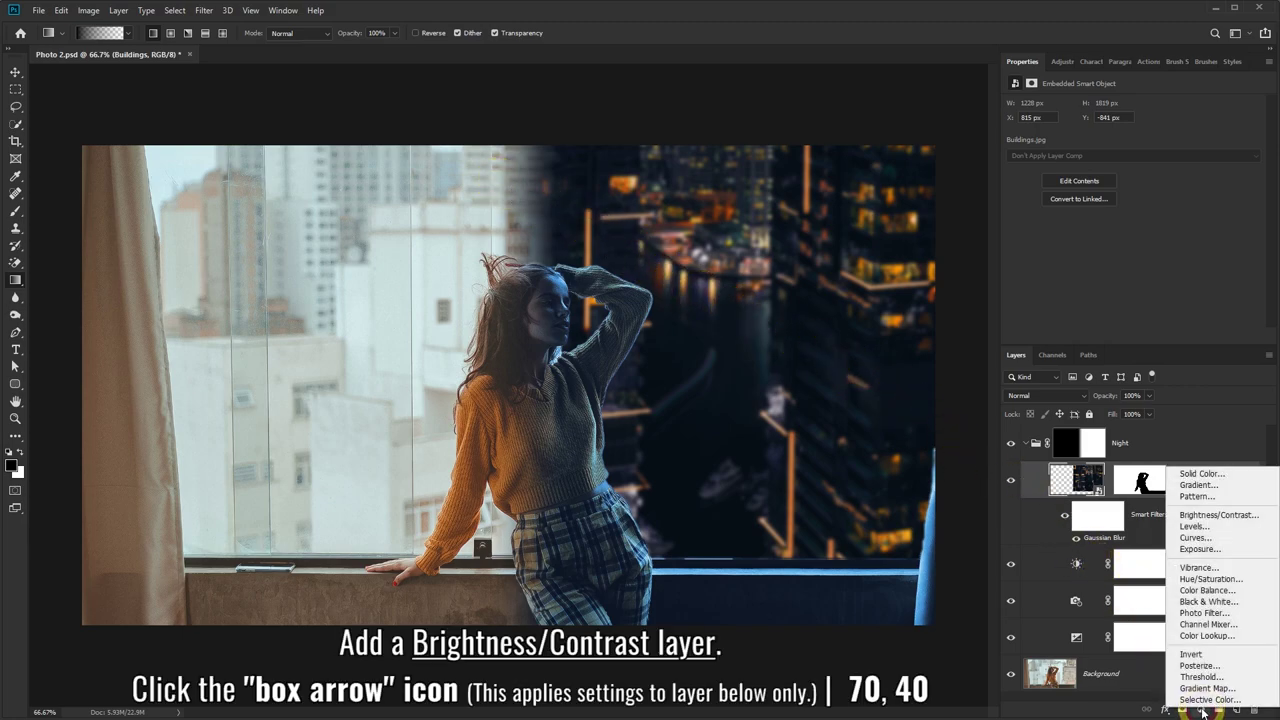
{"action": "left_click", "coordinate": [1237, 516]}
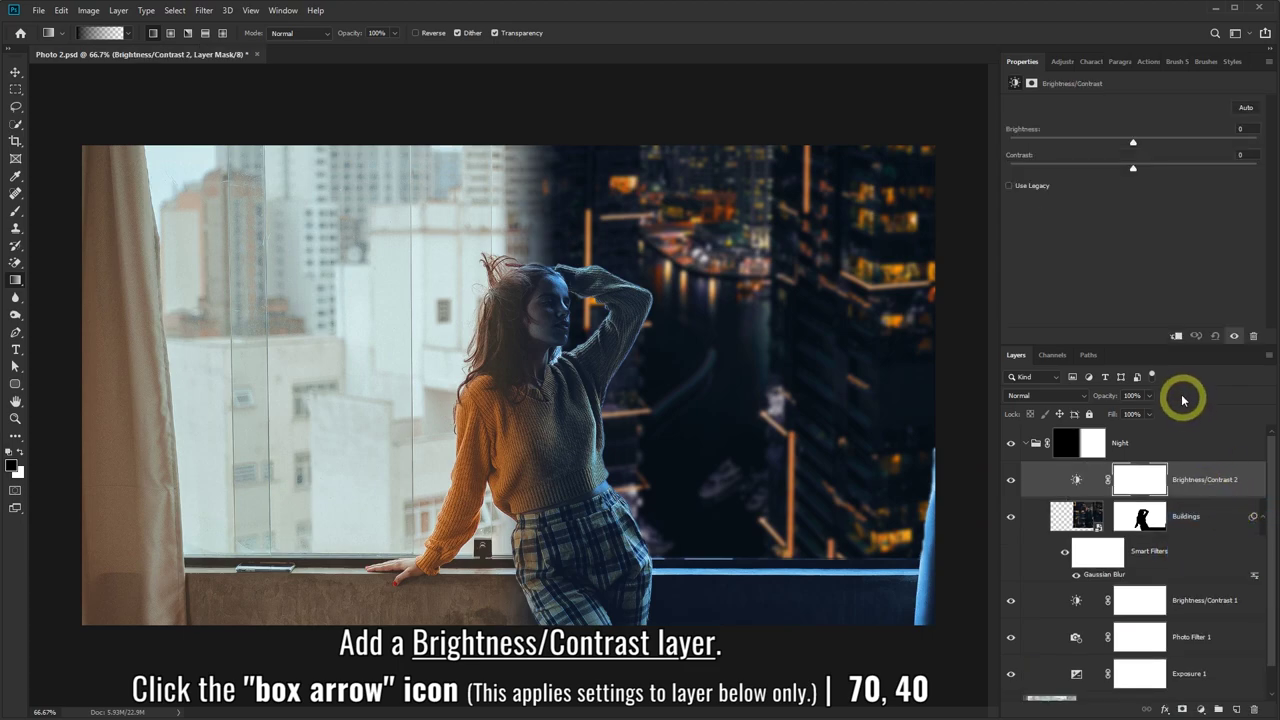
{"action": "left_click", "coordinate": [1176, 337]}
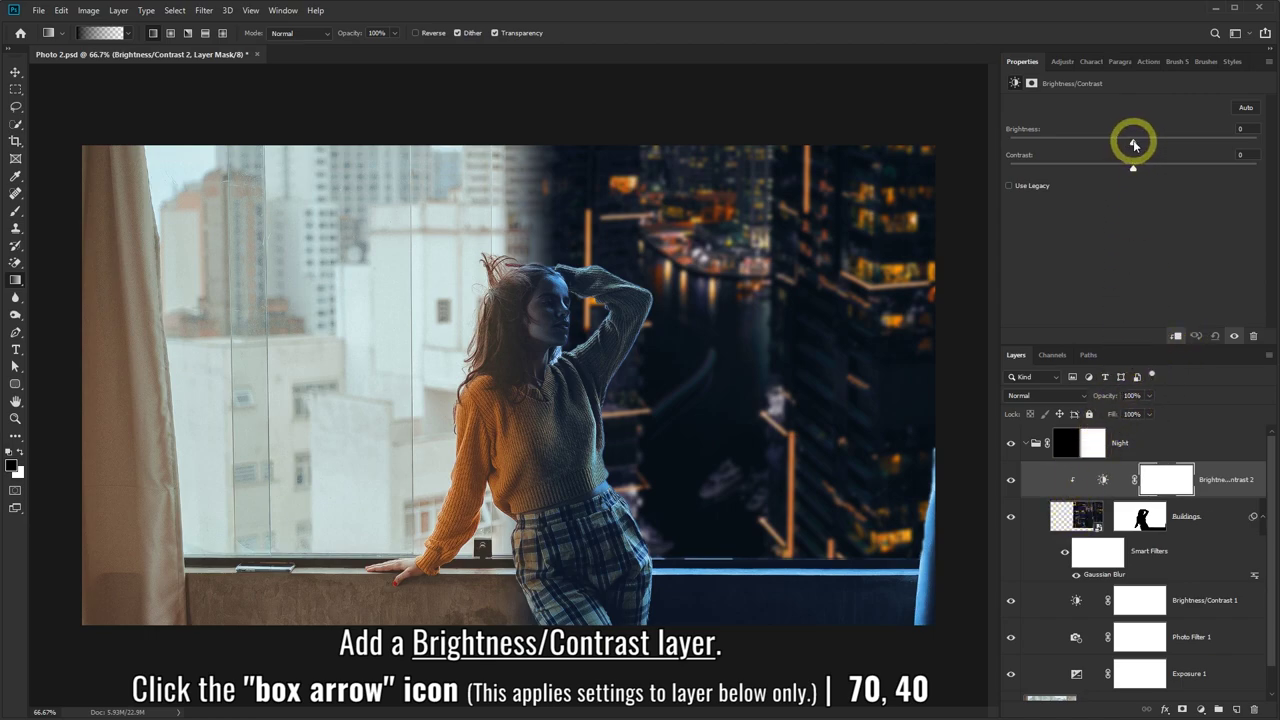
{"action": "left_click_drag", "start_coordinate": [1141, 145], "coordinate": [1187, 145]}
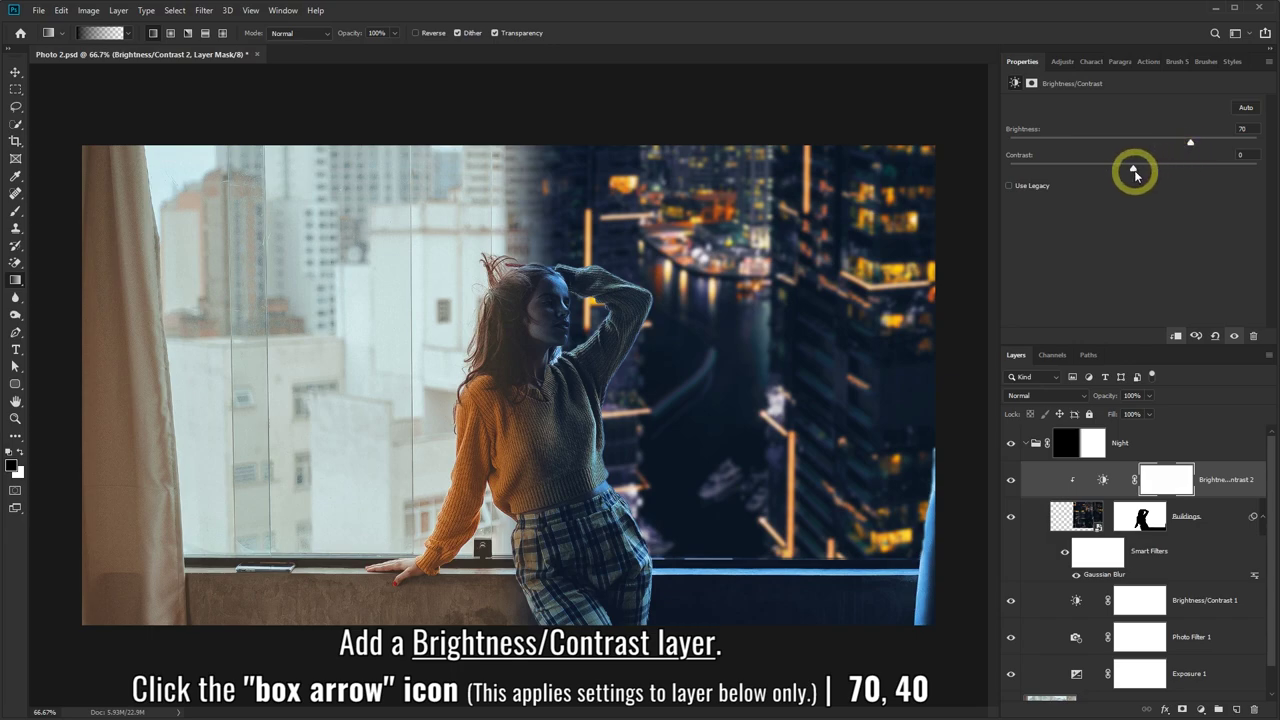
{"action": "left_click_drag", "start_coordinate": [1135, 172], "coordinate": [1158, 174]}
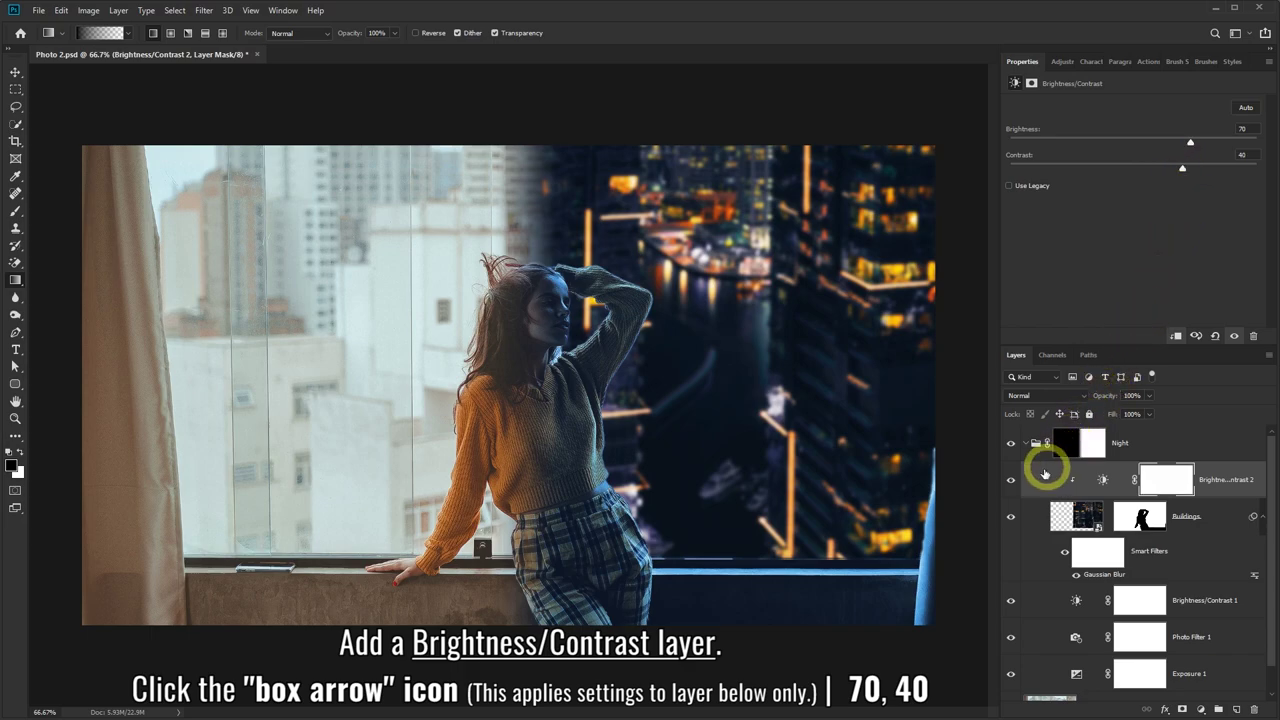
Toggle the Brightness/Contrast 2 layer off and on to compare the brightened city
{"action": "left_click", "coordinate": [1010, 484]}
{"action": "left_click", "coordinate": [1010, 484]}
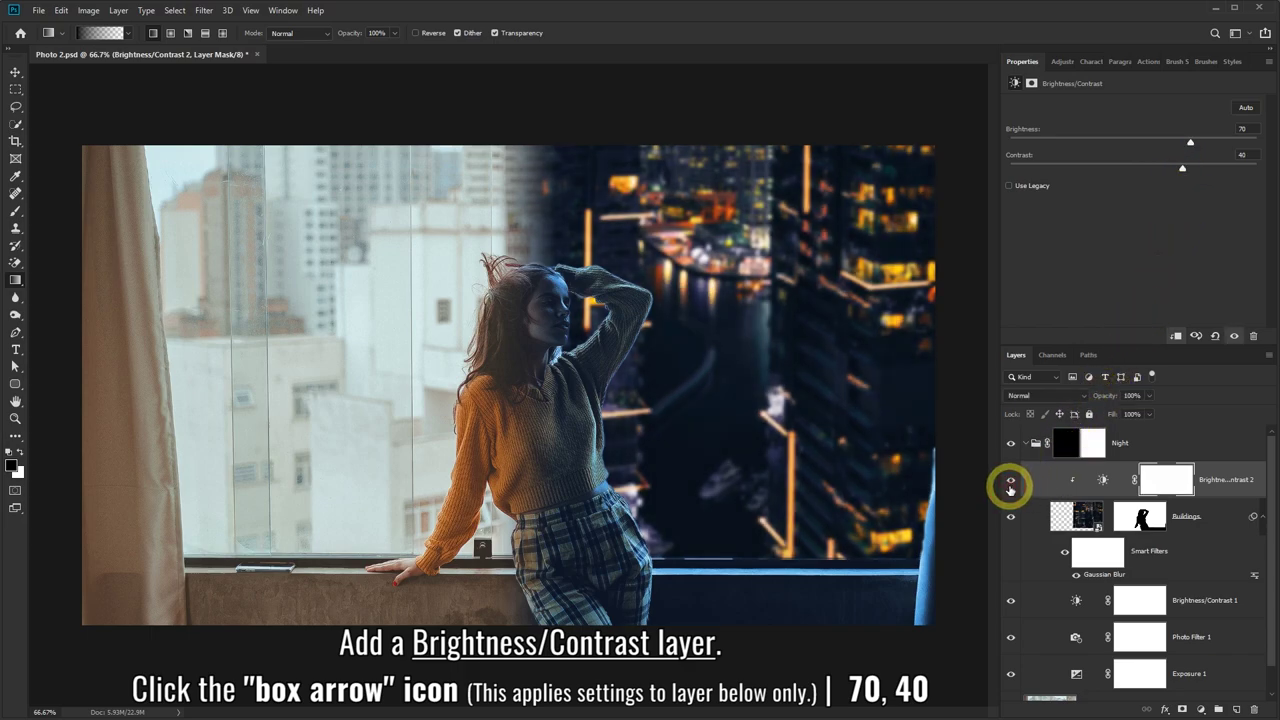
{"action": "left_click", "coordinate": [1010, 484]}
{"action": "left_click", "coordinate": [1010, 484]}
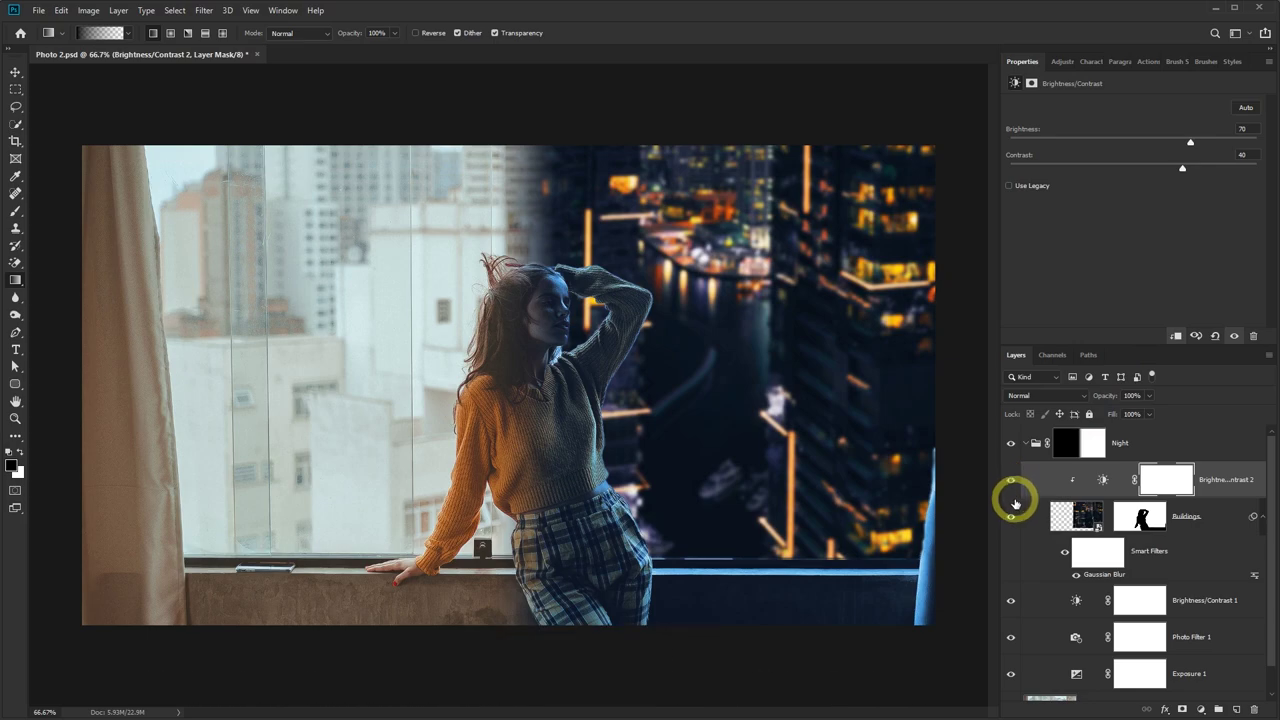
{"action": "left_click_drag", "start_coordinate": [1012, 492], "coordinate": [1199, 709]}
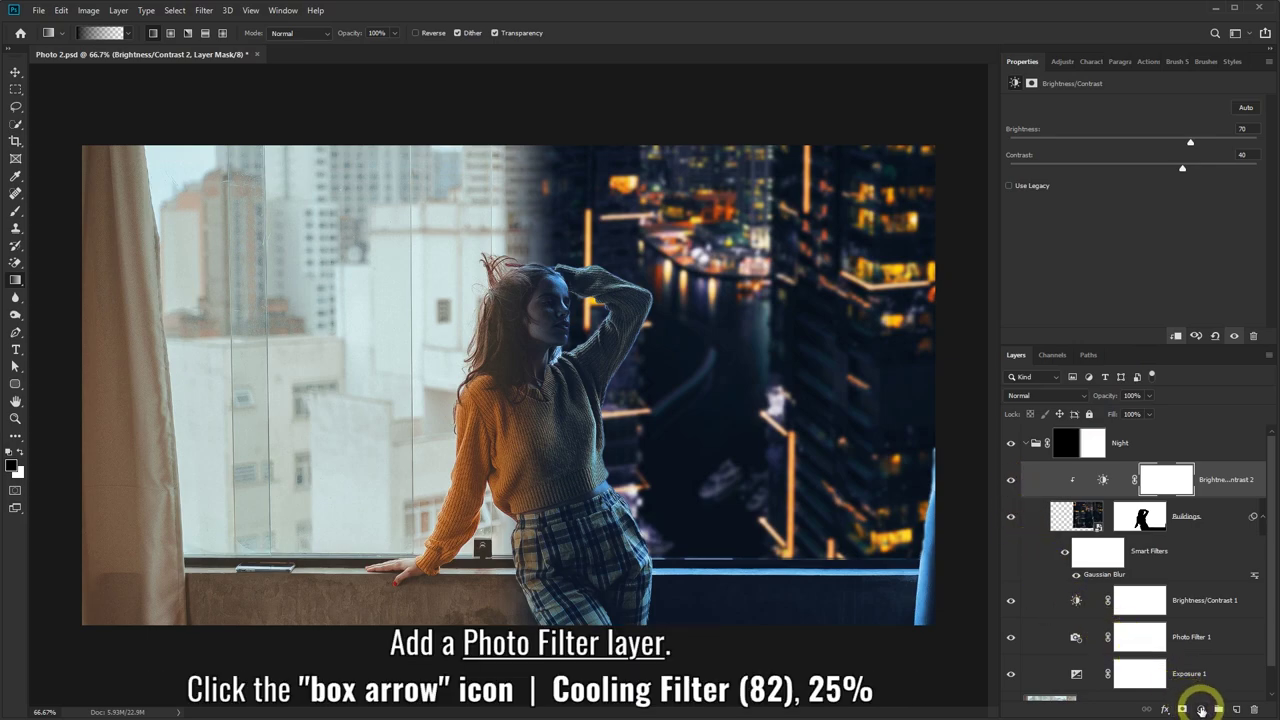
Add a Photo Filter layer clipped to Buildings using Cooling Filter (82) at 25% density
{"action": "left_click", "coordinate": [1201, 709]}
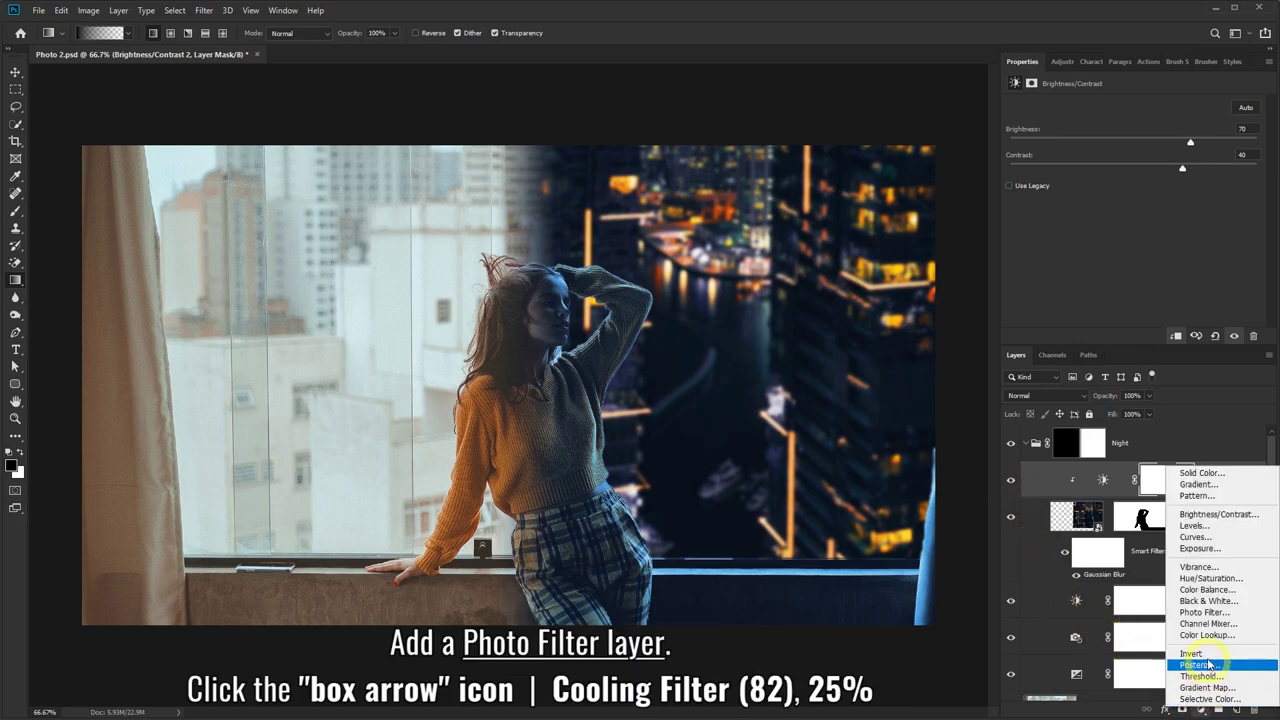
{"action": "left_click", "coordinate": [1210, 613]}
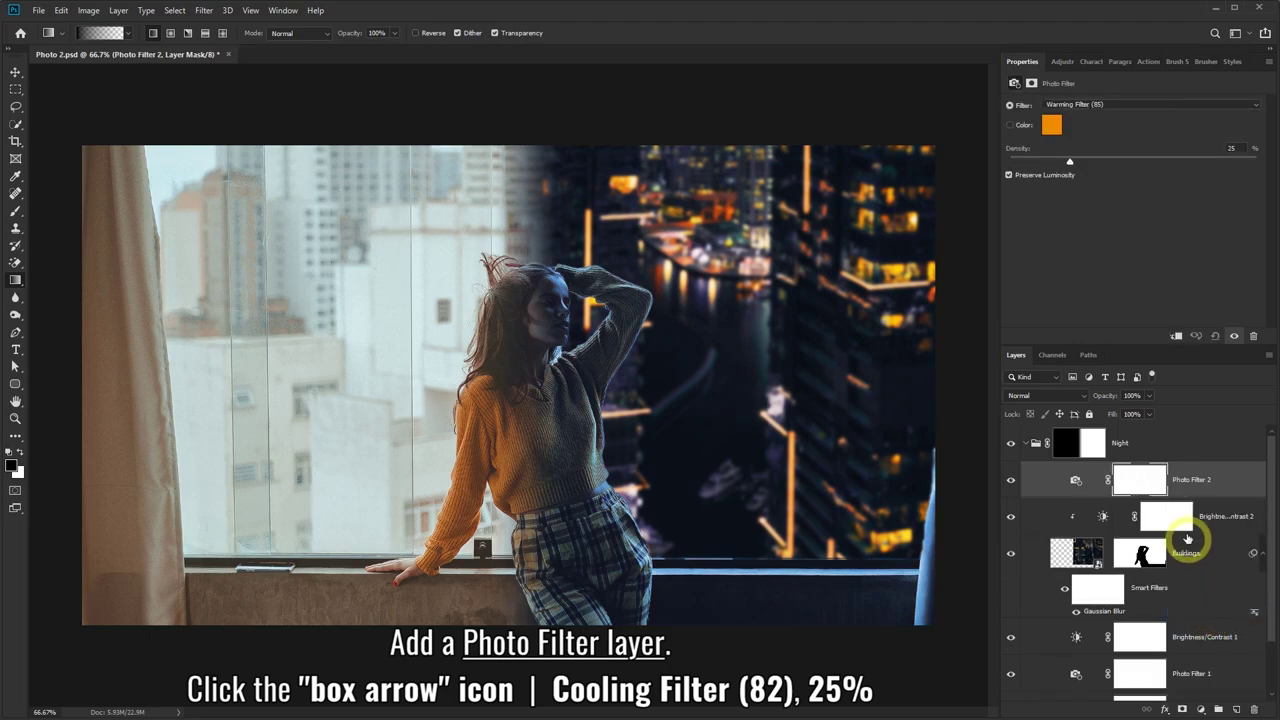
{"action": "left_click", "coordinate": [1176, 336]}
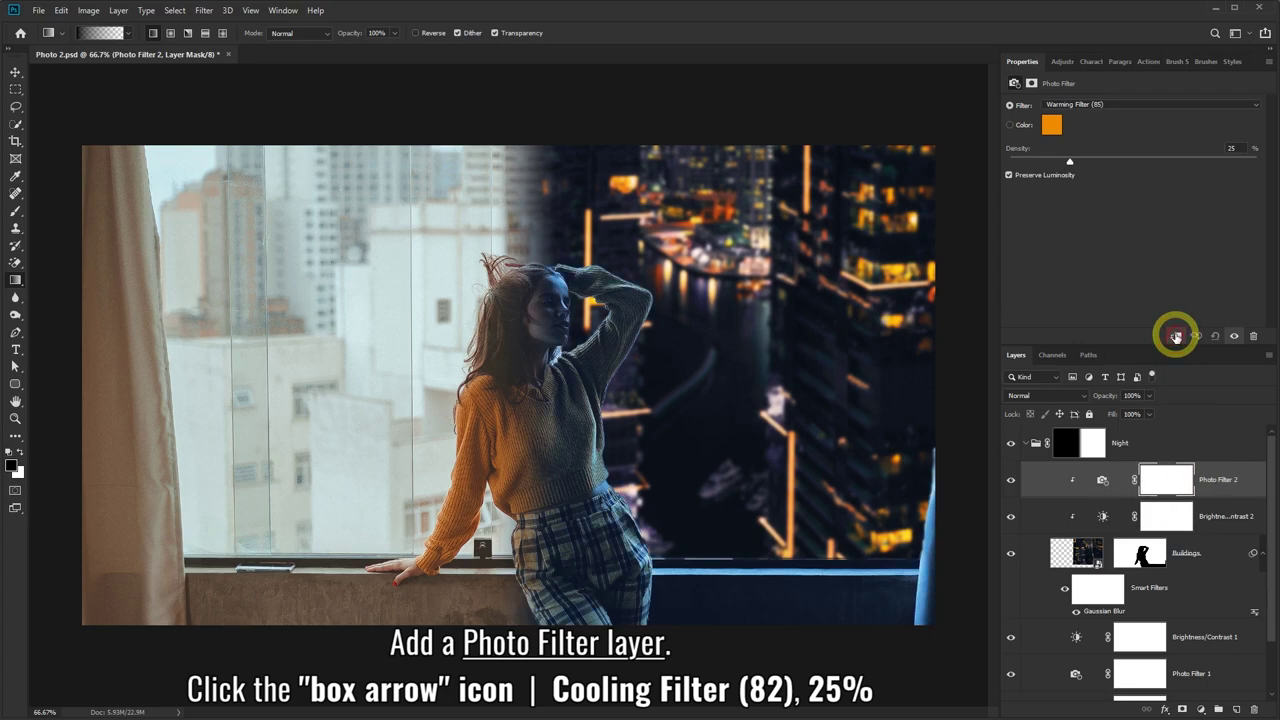
{"action": "left_click", "coordinate": [1119, 105]}
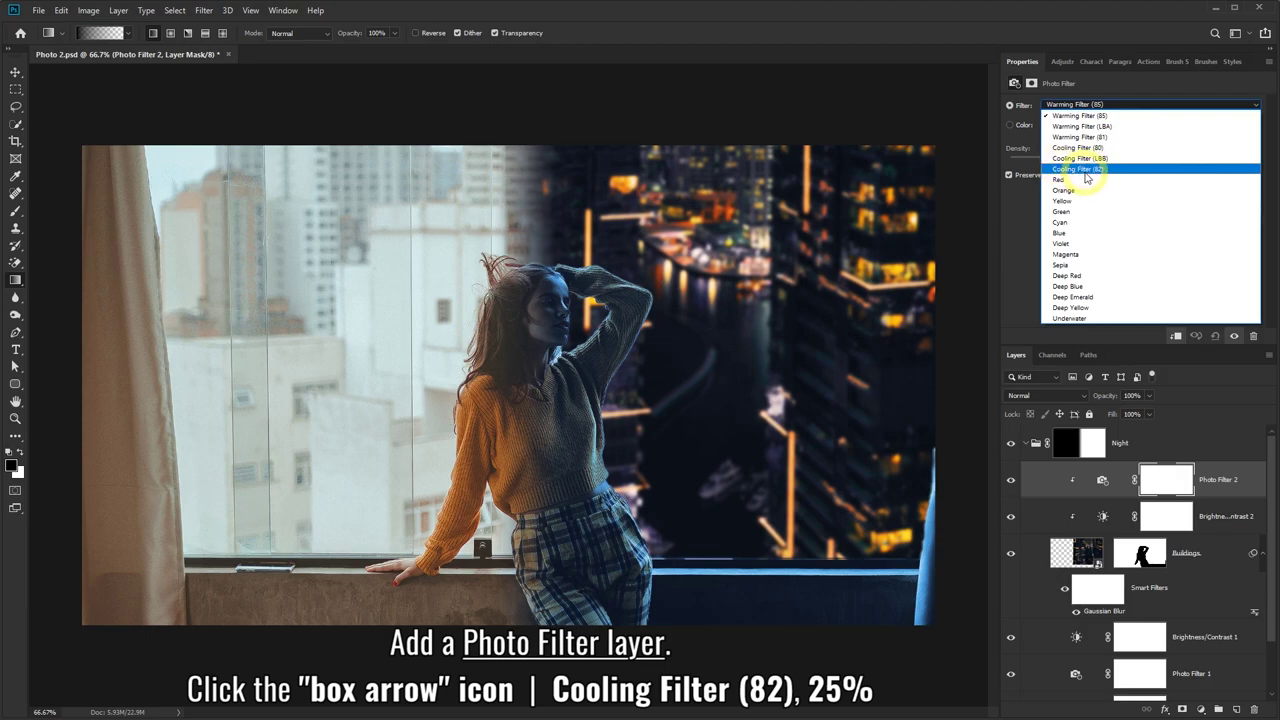
{"action": "left_click", "coordinate": [1086, 172]}
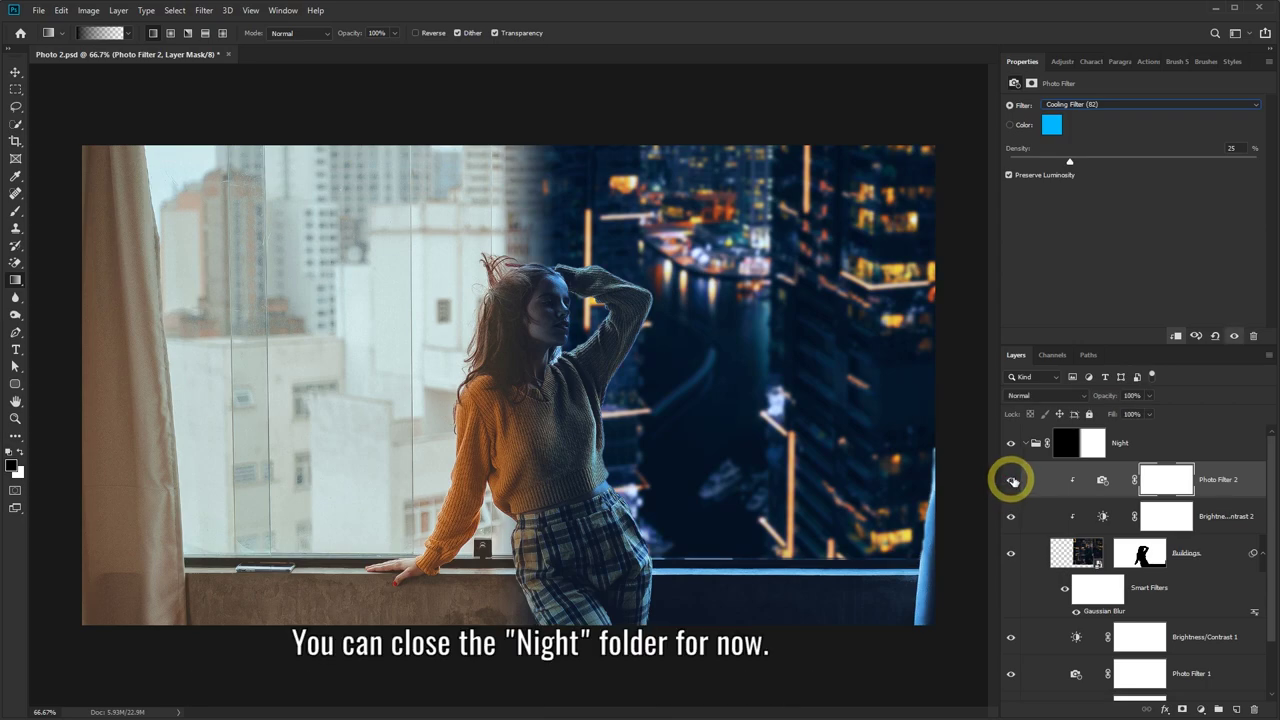
Collapse the Night folder and toggle its visibility to view the daytime photo
{"action": "left_click", "coordinate": [1026, 444]}
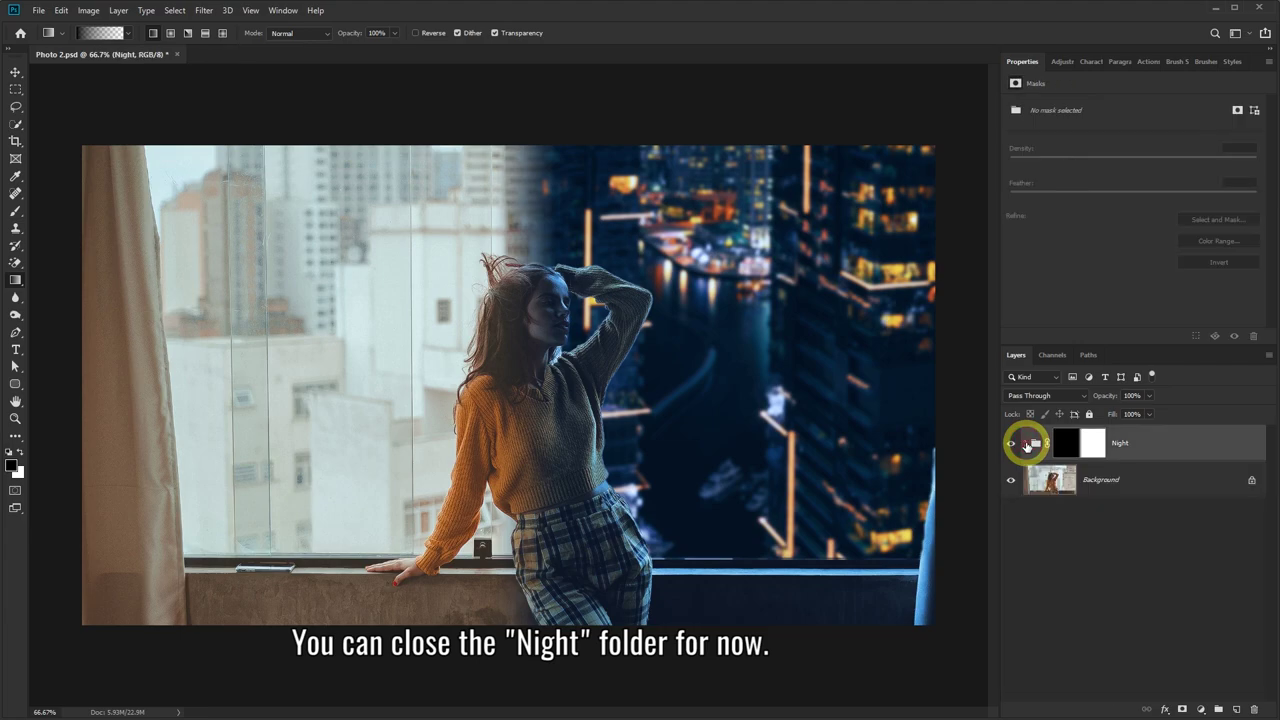
{"action": "left_click", "coordinate": [1011, 446]}
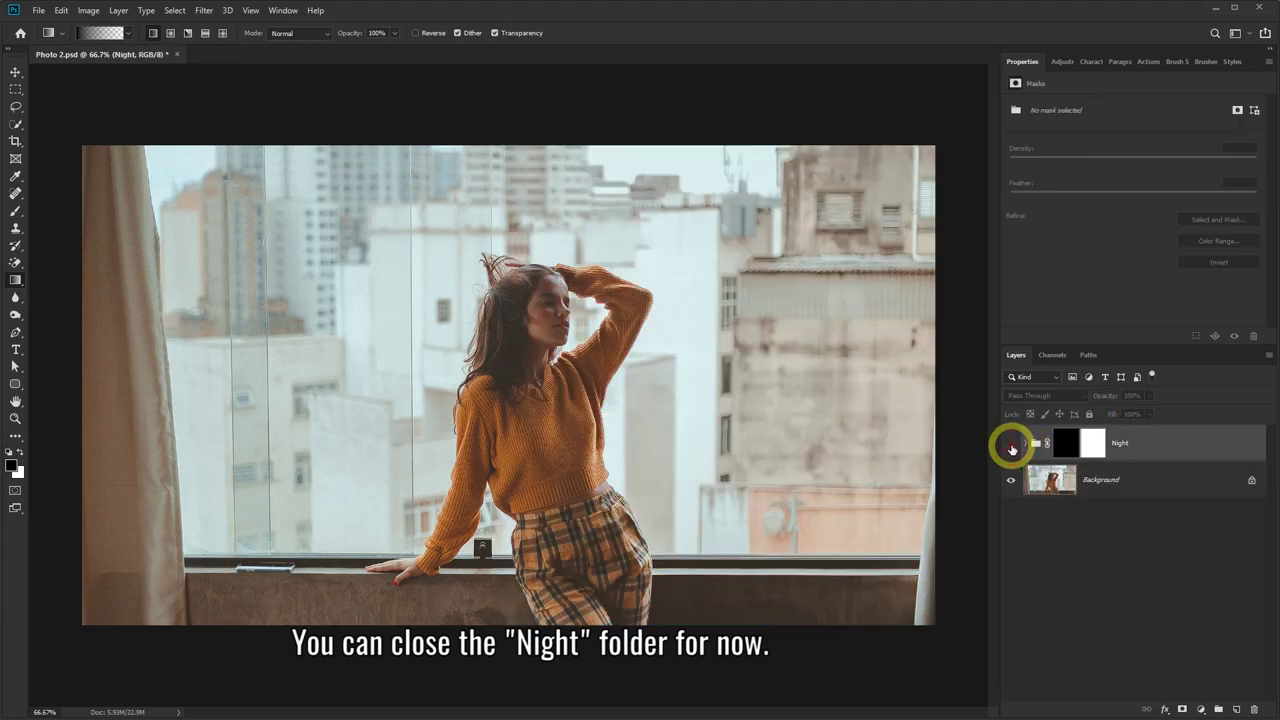
{"action": "left_click", "coordinate": [1011, 446]}
{"action": "left_click", "coordinate": [1011, 446]}
{"action": "left_click", "coordinate": [1011, 446]}
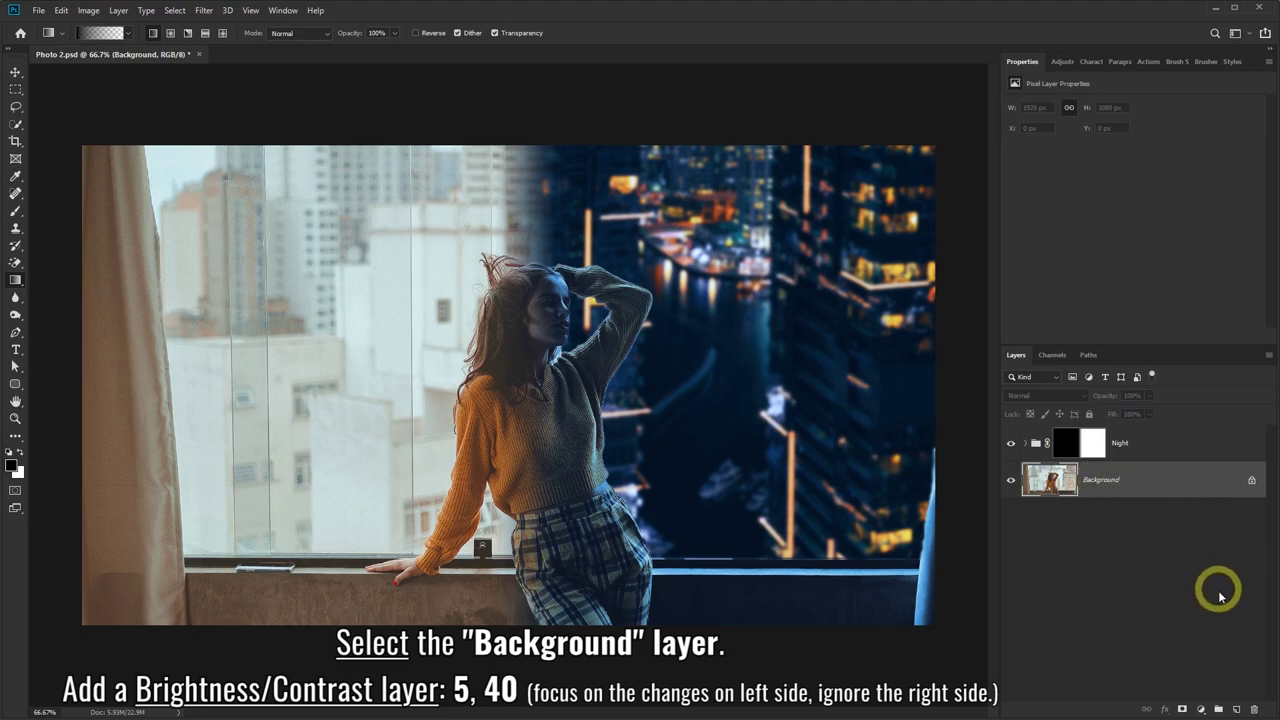
Add a Brightness/Contrast layer above Background with Brightness 5 and Contrast 40
{"action": "left_click", "coordinate": [1202, 710]}
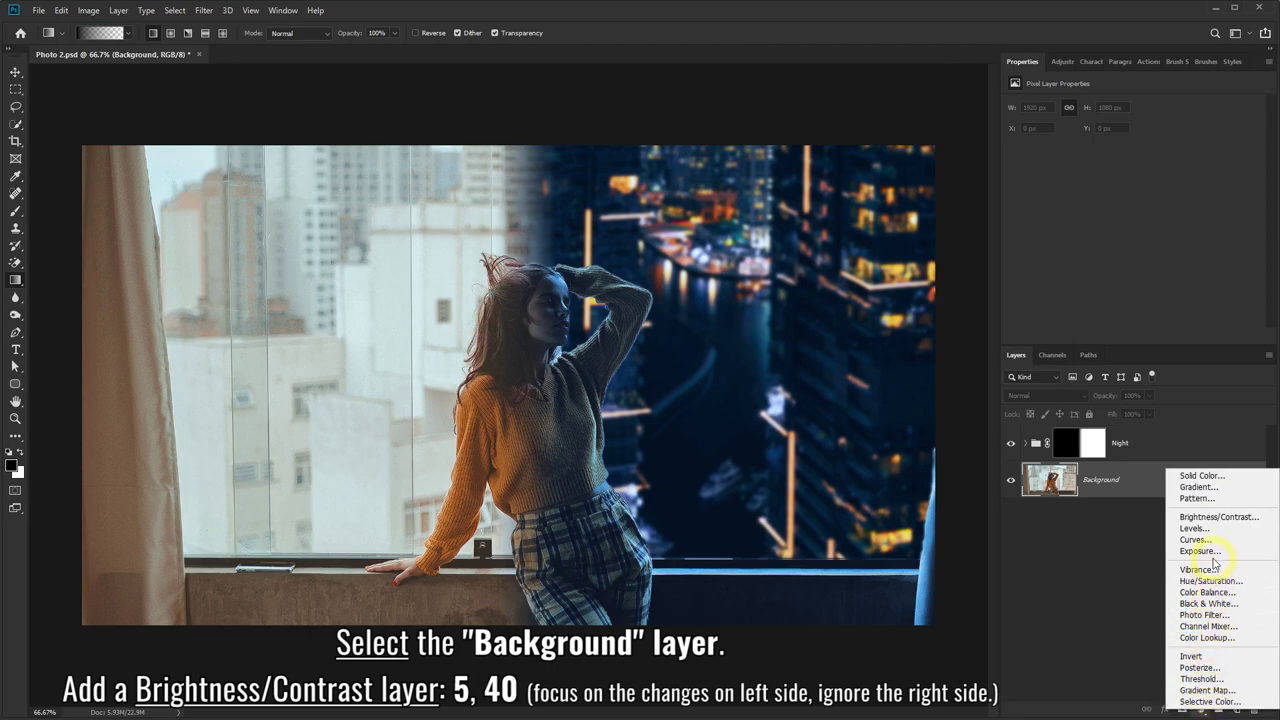
{"action": "left_click", "coordinate": [1207, 517]}
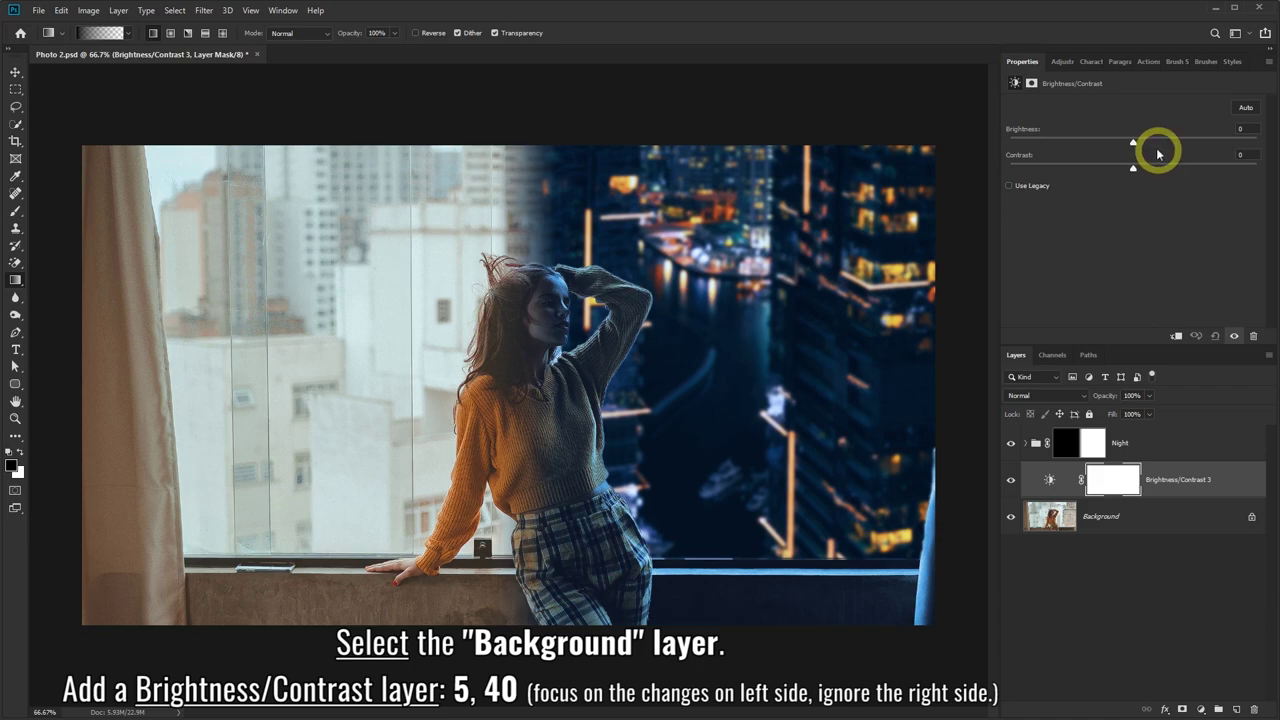
{"action": "left_click_drag", "start_coordinate": [1140, 144], "coordinate": [1141, 144]}
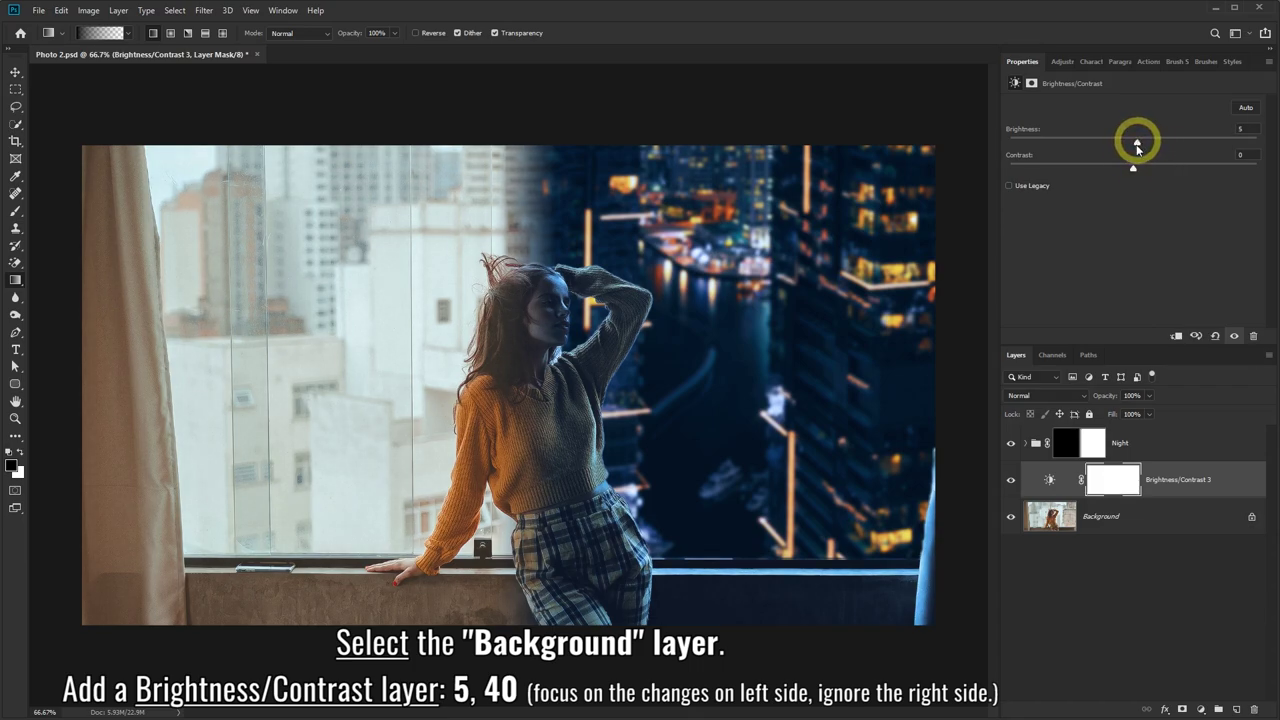
{"action": "left_click_drag", "start_coordinate": [1134, 176], "coordinate": [1175, 171]}
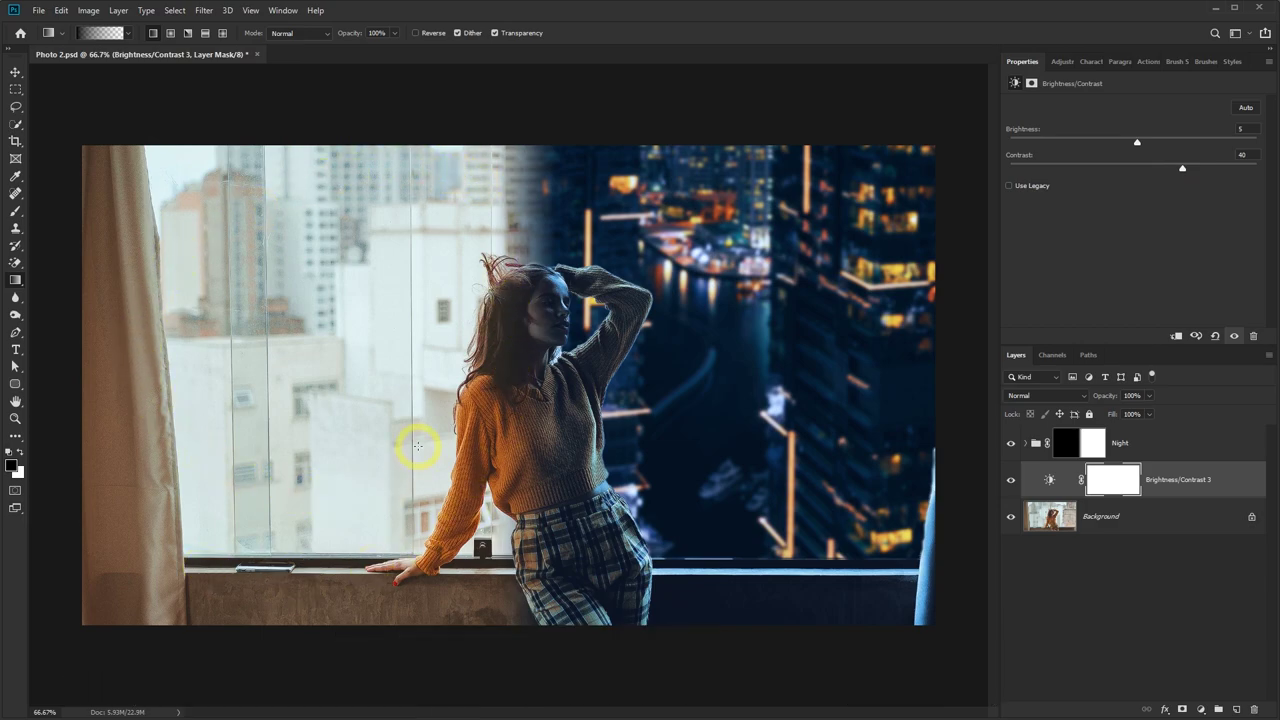
Add a Hue/Saturation adjustment layer with Saturation +20
{"action": "left_click", "coordinate": [1200, 710]}
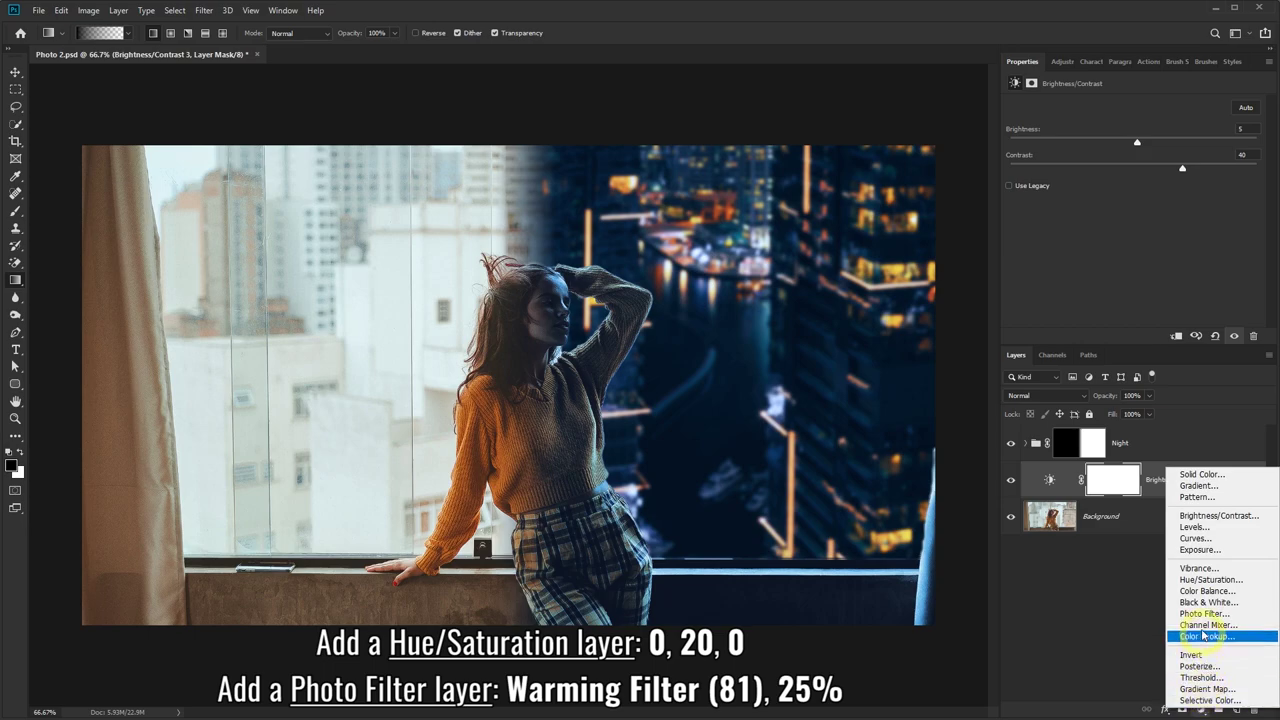
{"action": "left_click", "coordinate": [1213, 580]}
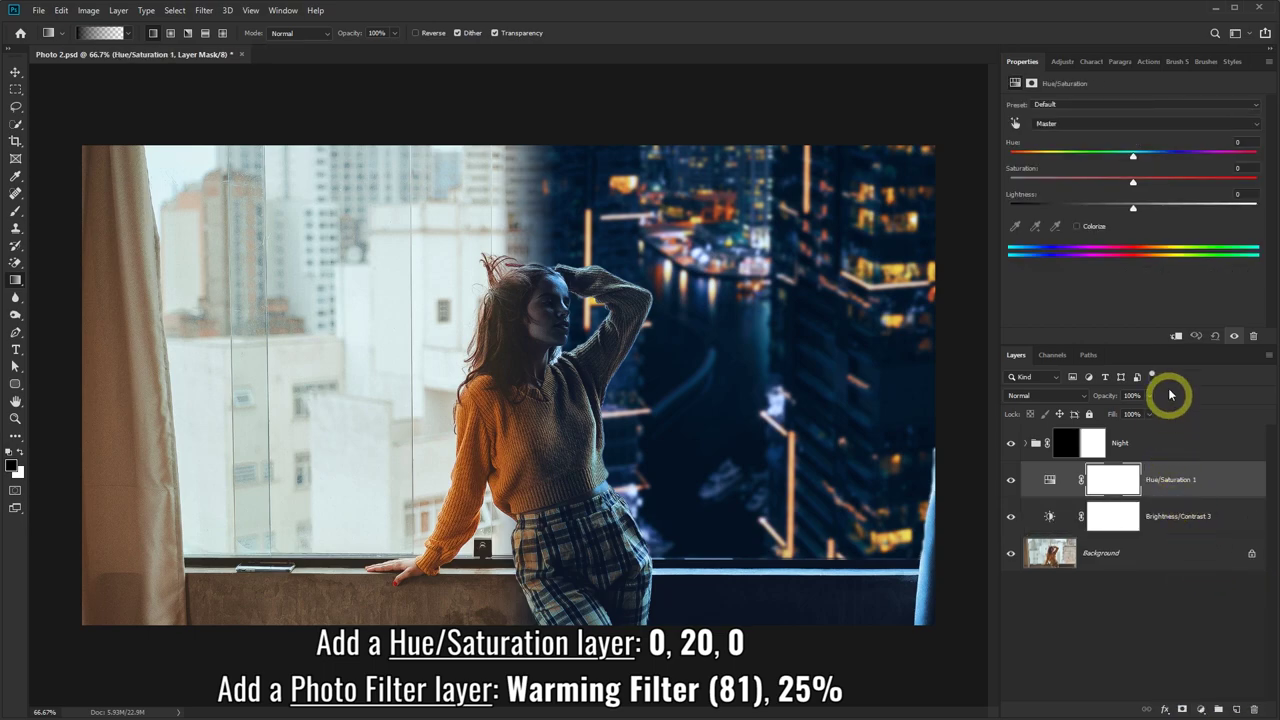
{"action": "left_click_drag", "start_coordinate": [1134, 184], "coordinate": [1146, 186]}
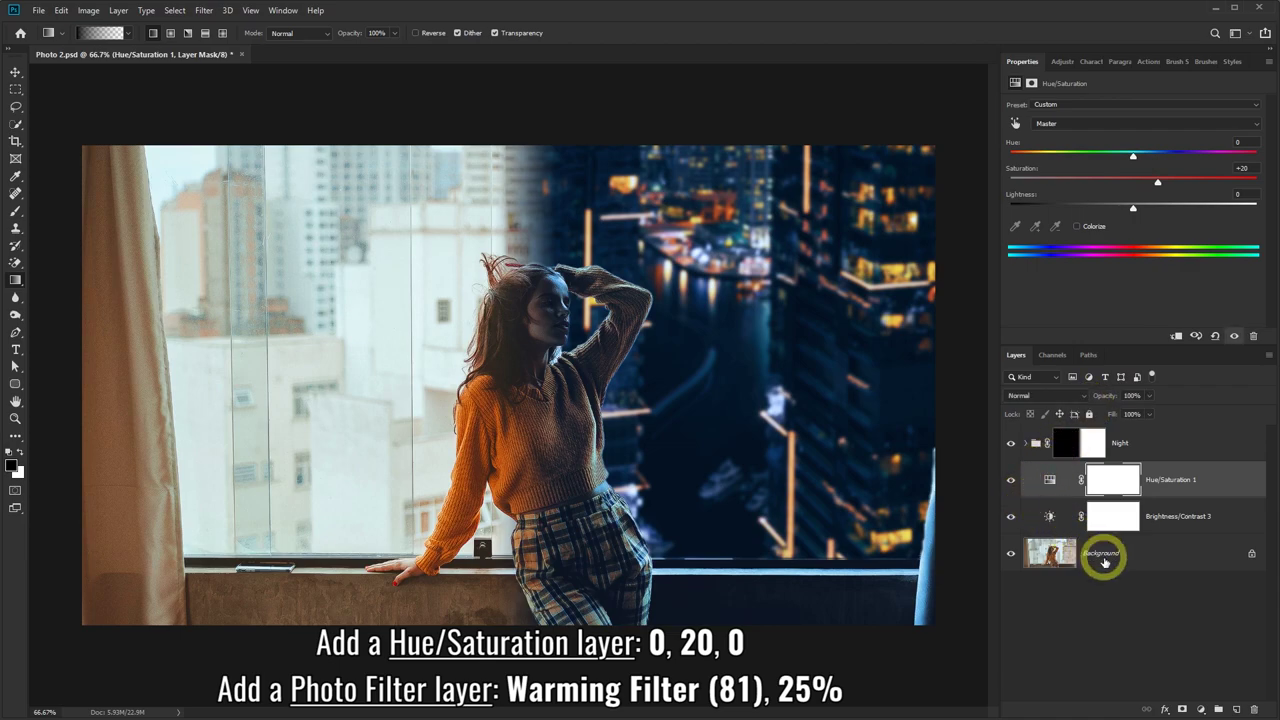
Add a Photo Filter layer using Warming Filter (81) at 25% density
{"action": "left_click", "coordinate": [1201, 710]}
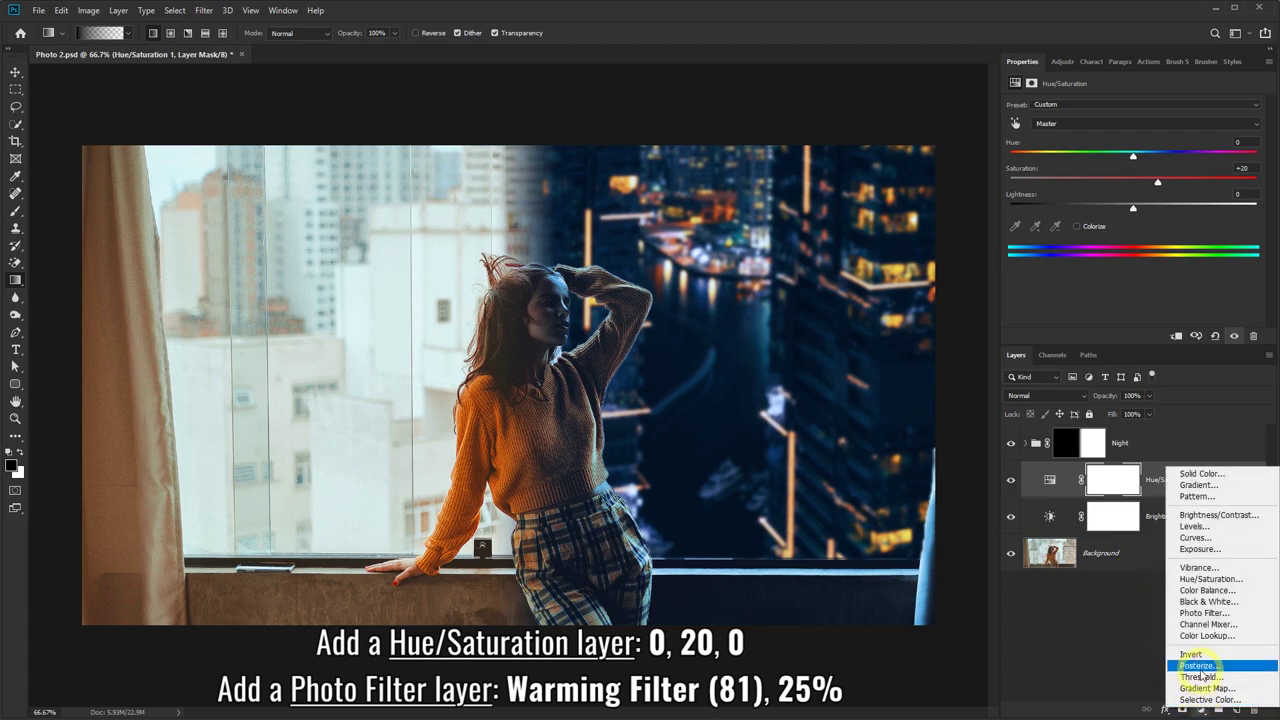
{"action": "left_click", "coordinate": [1207, 612]}
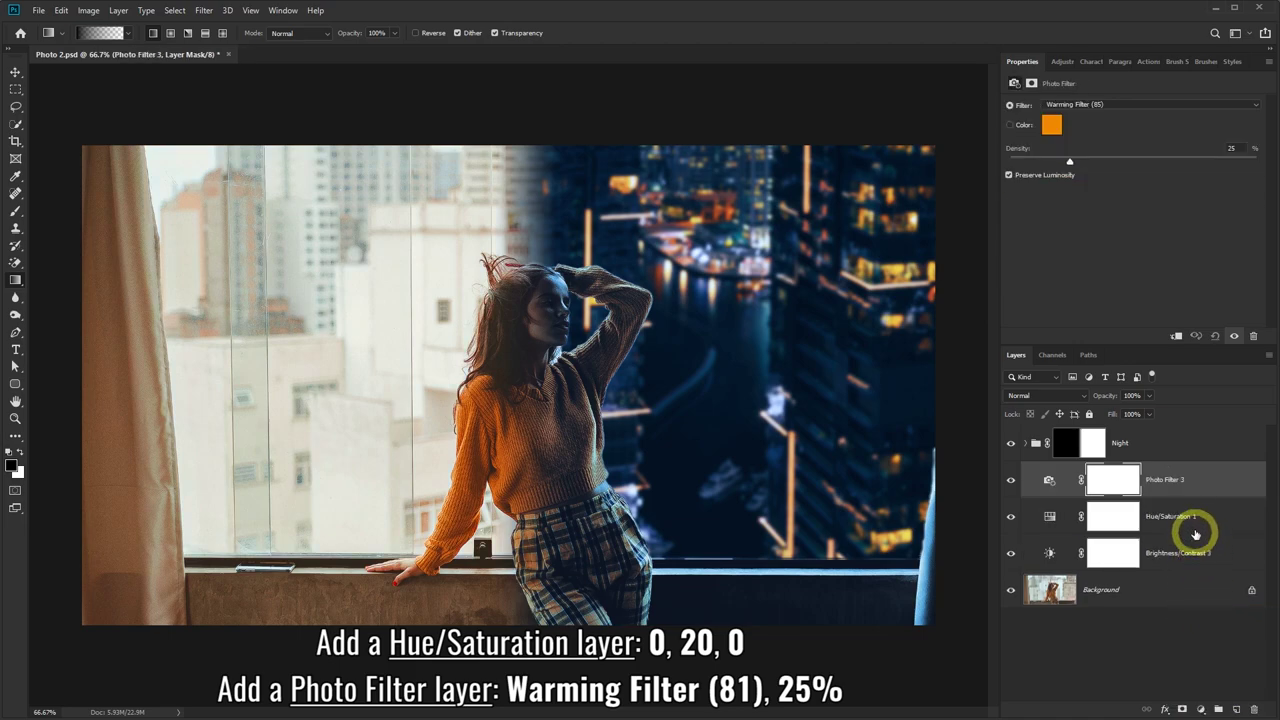
{"action": "left_click", "coordinate": [1222, 104]}
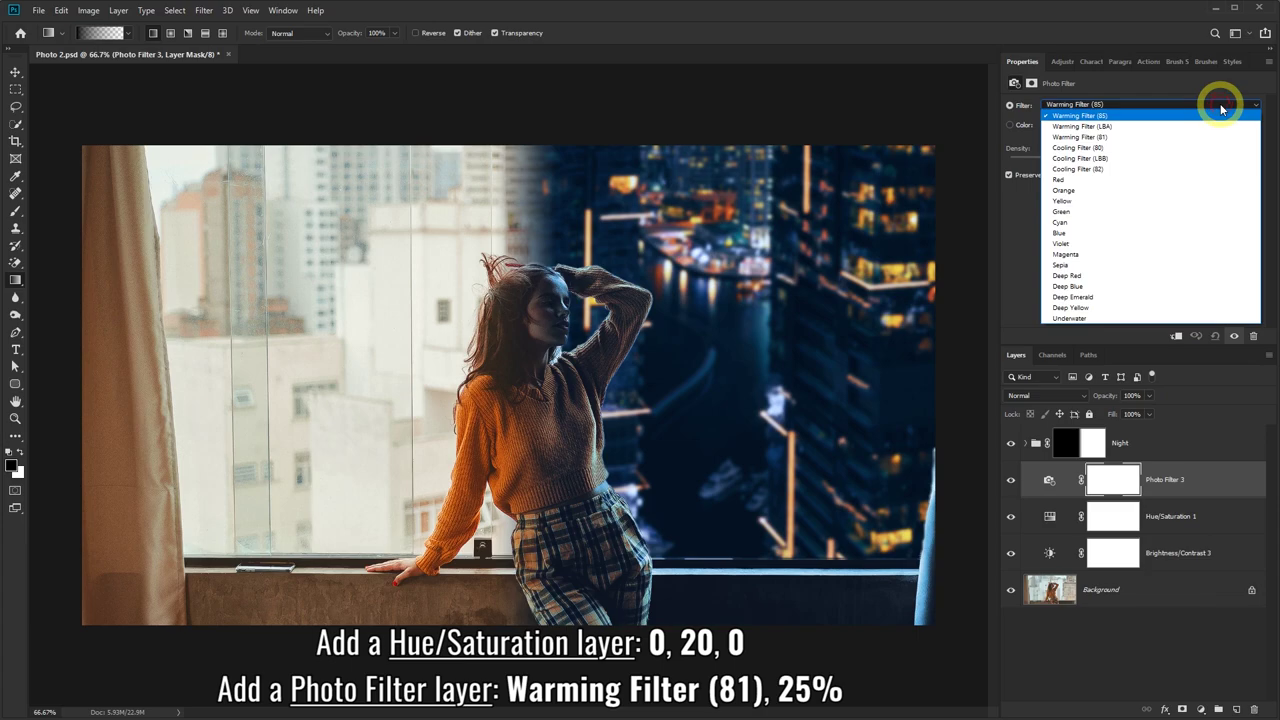
{"action": "left_click", "coordinate": [1098, 137]}
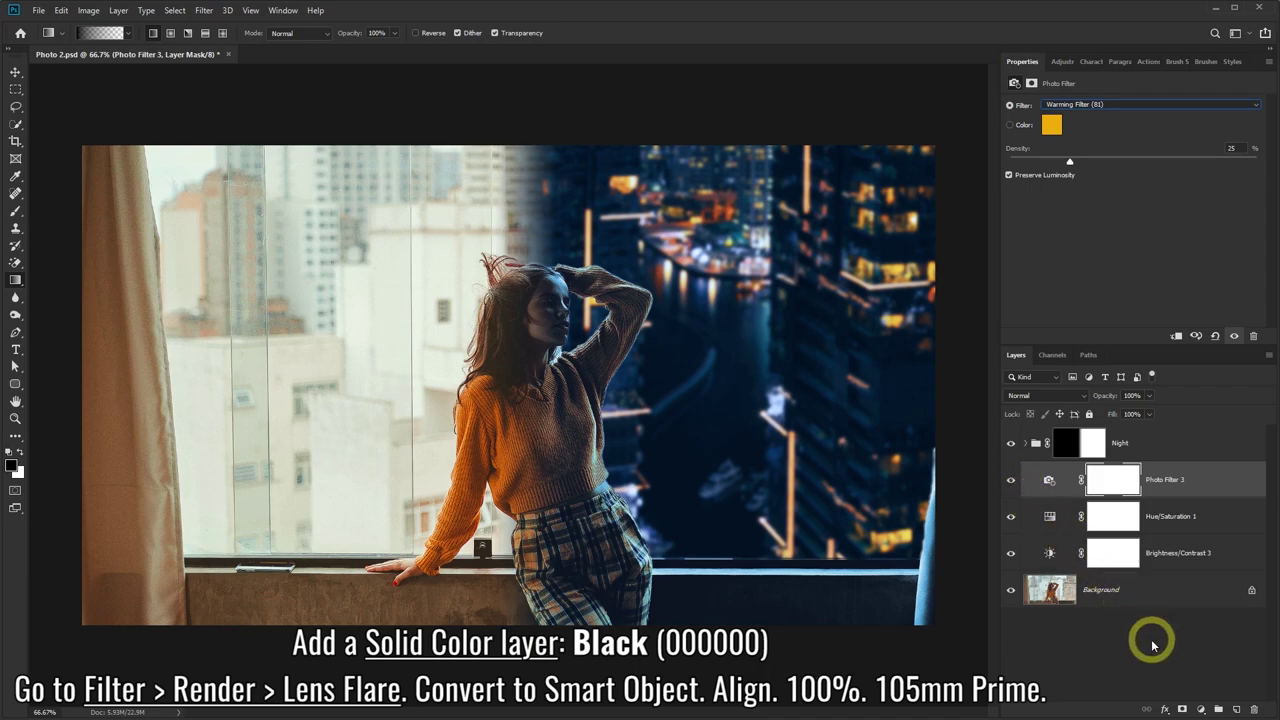
Add a black (000000) Solid Color fill layer above the adjustments
{"action": "left_click", "coordinate": [1200, 710]}
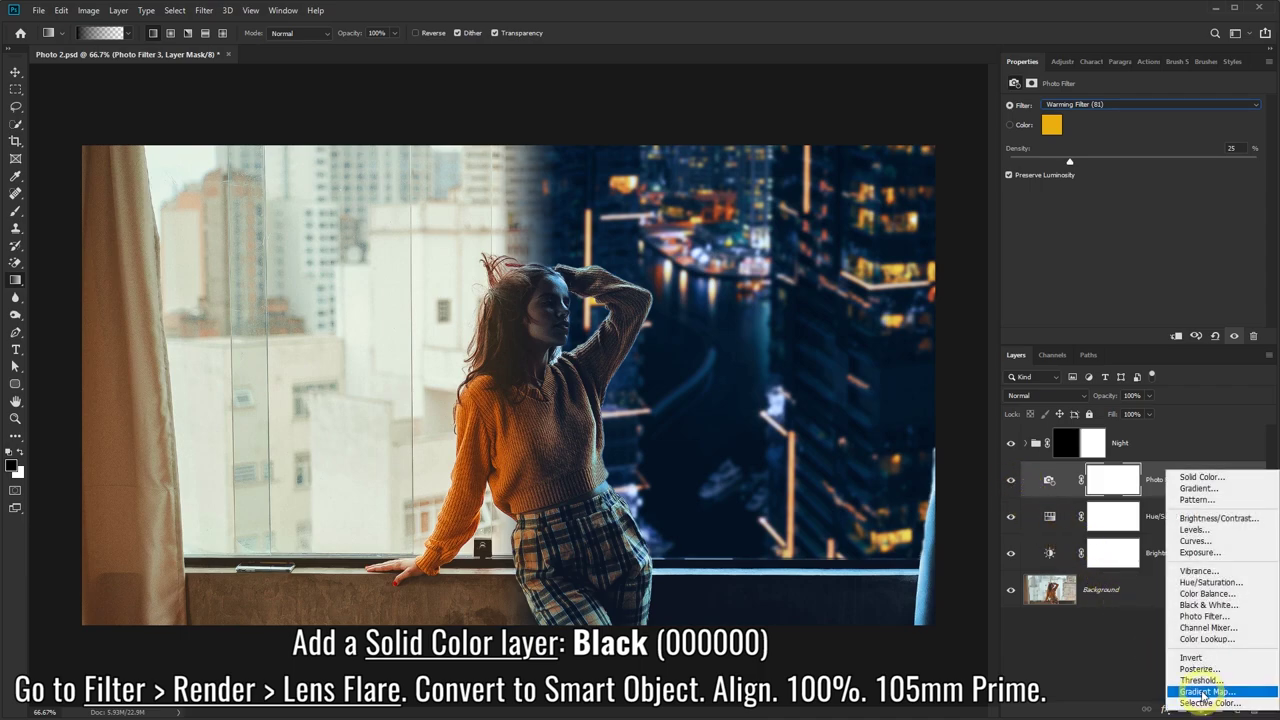
{"action": "left_click", "coordinate": [1201, 478]}
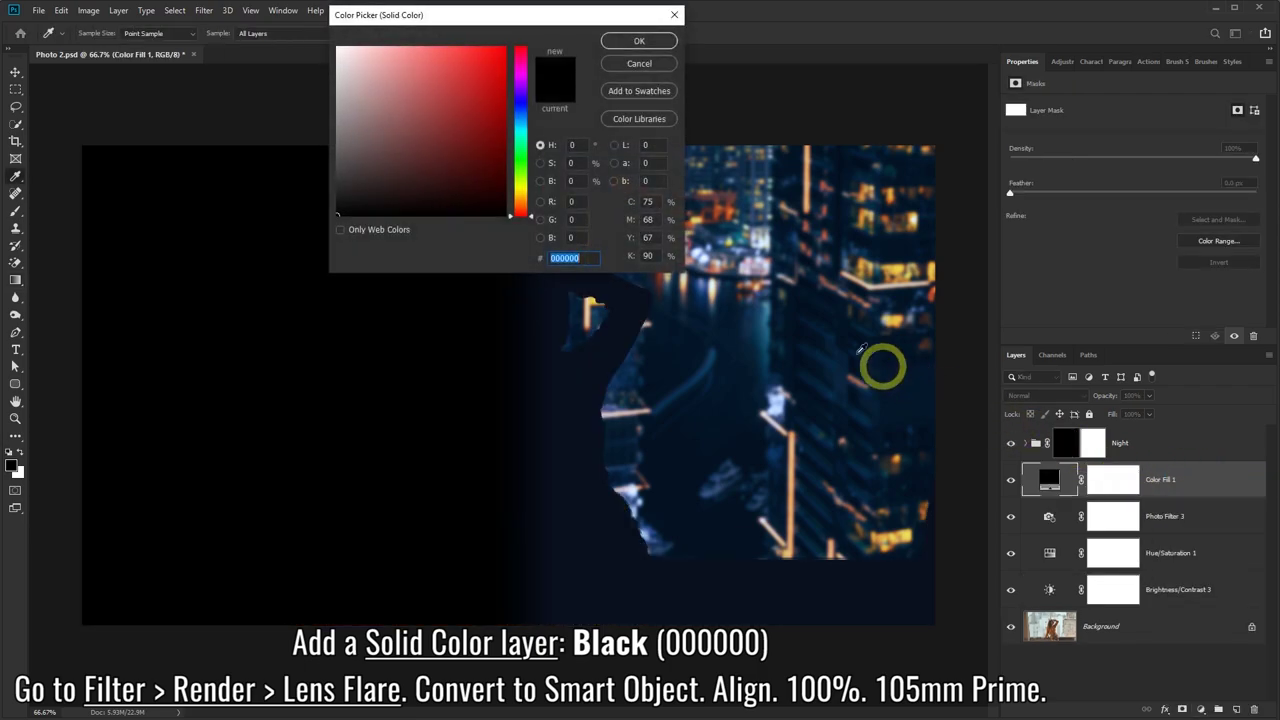
{"action": "left_click_drag", "start_coordinate": [405, 205], "coordinate": [323, 220]}
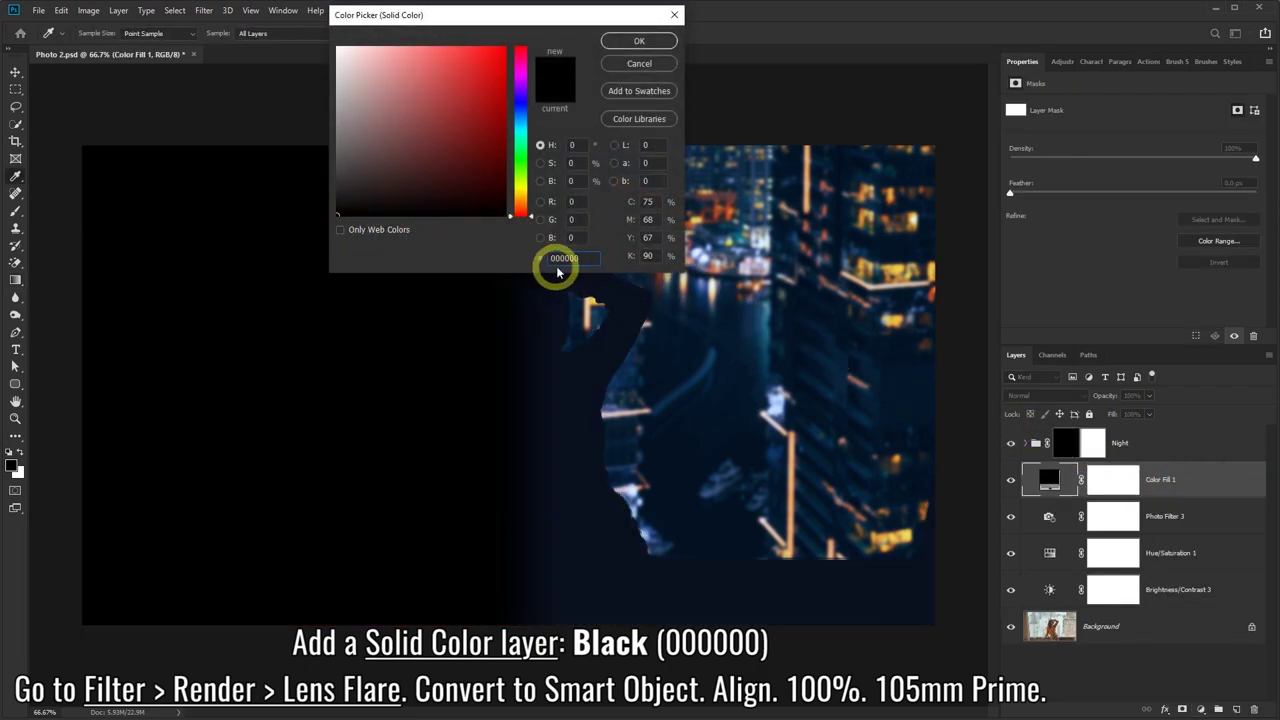
{"action": "left_click", "coordinate": [638, 42]}
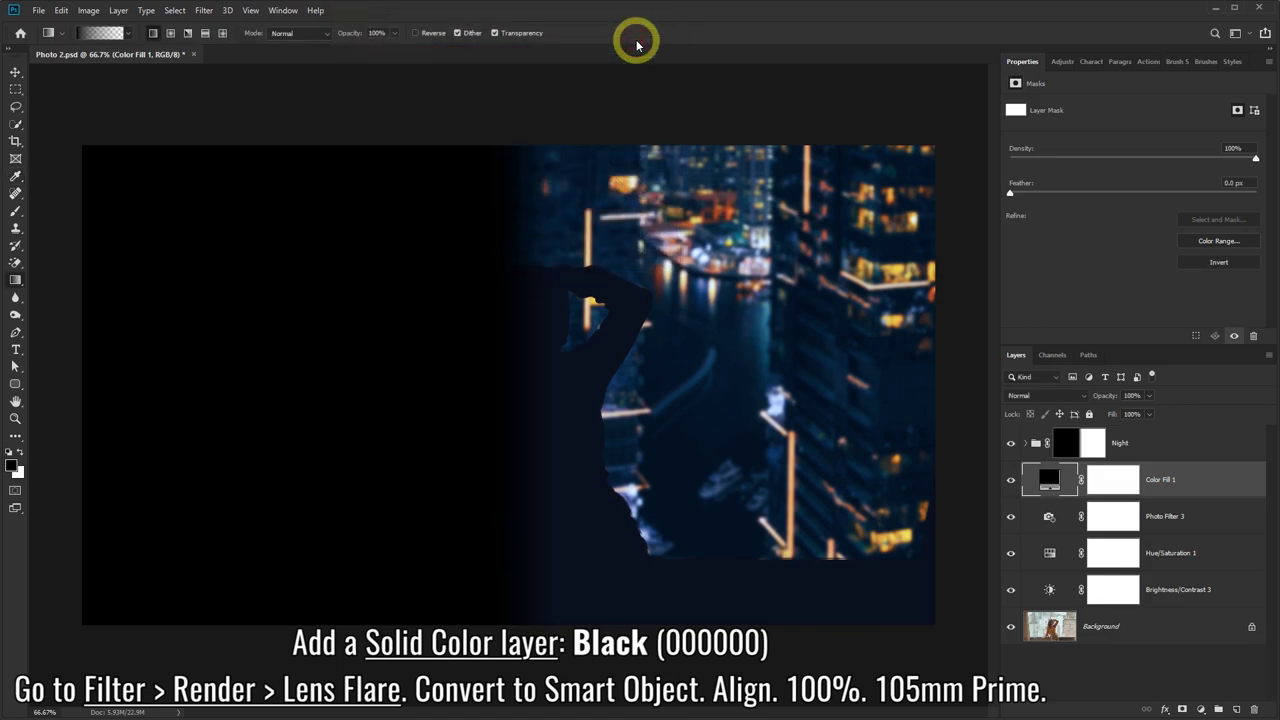
Apply a 105mm Prime Lens Flare to the fill as a smart object, centred top-left
{"action": "left_click", "coordinate": [204, 12]}
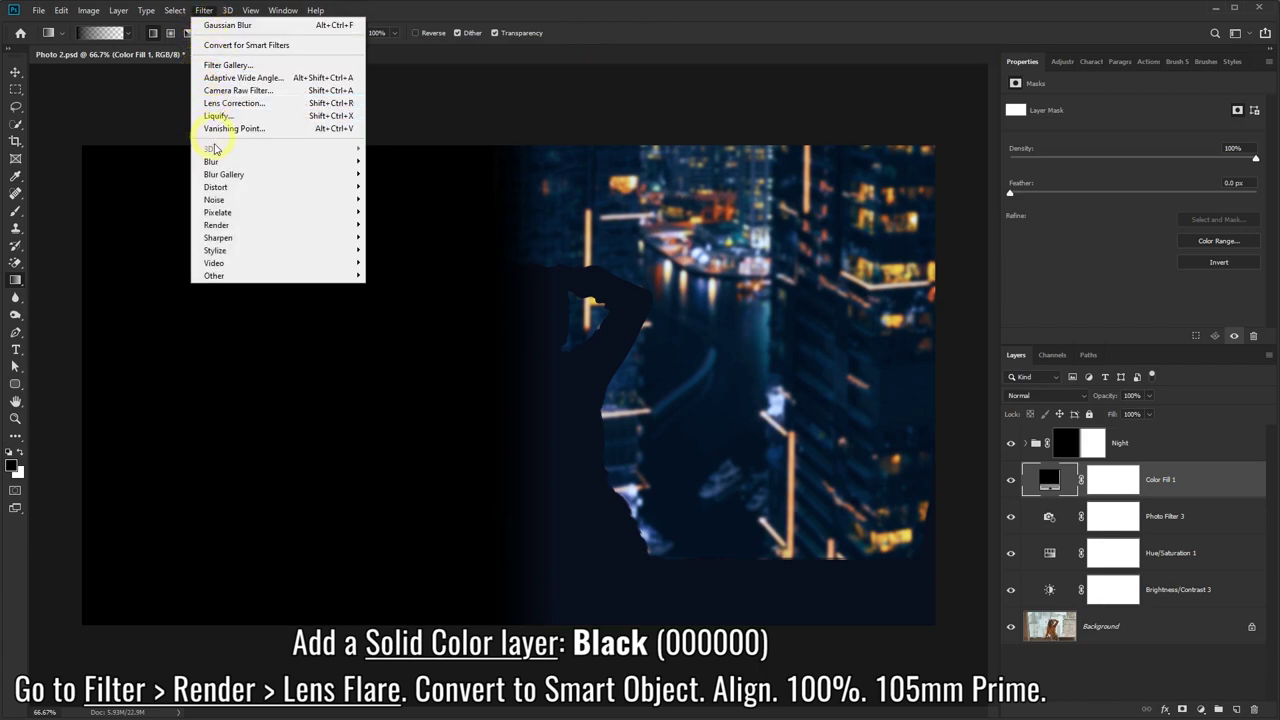
{"action": "mouse_move", "coordinate": [217, 225]}
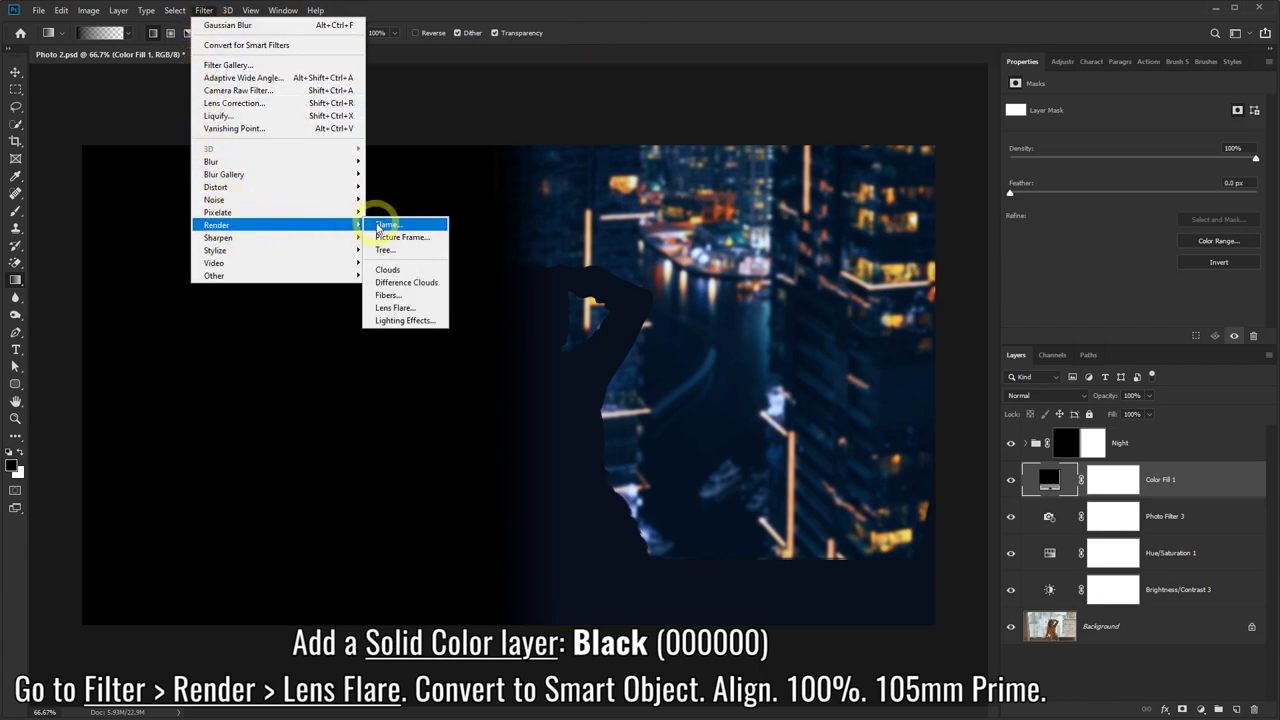
{"action": "left_click", "coordinate": [399, 309]}
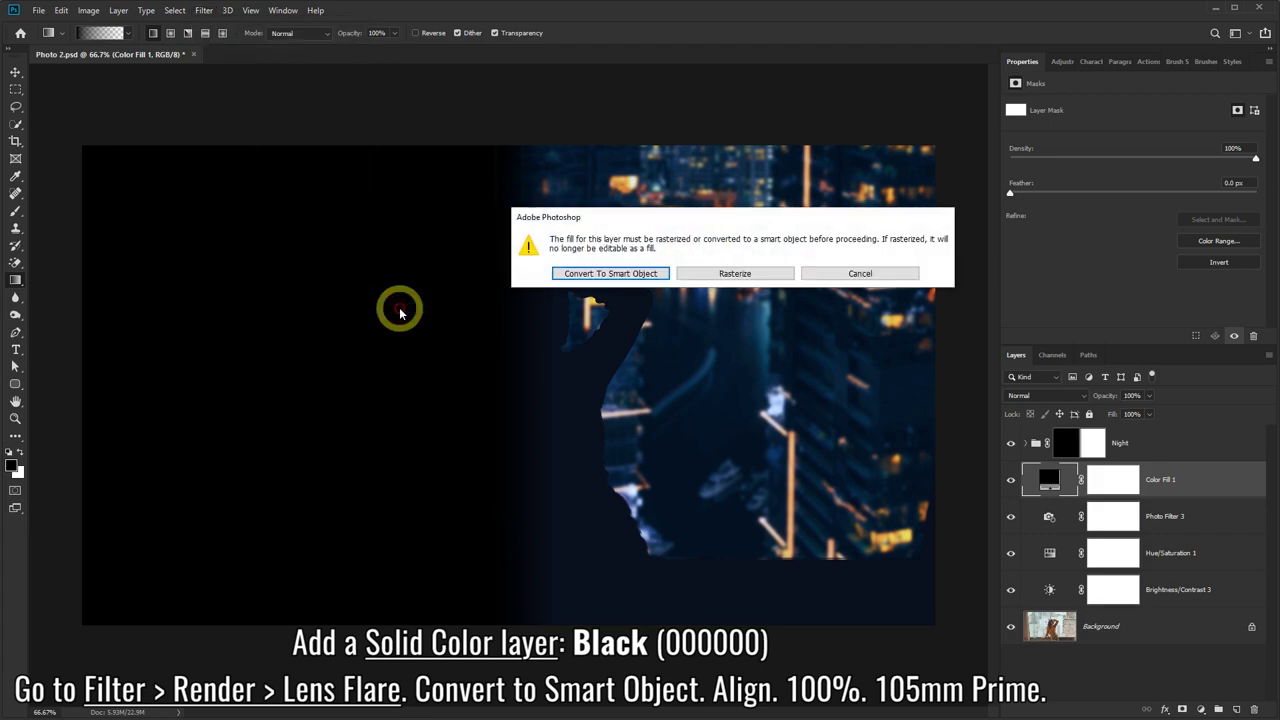
{"action": "left_click", "coordinate": [561, 276]}
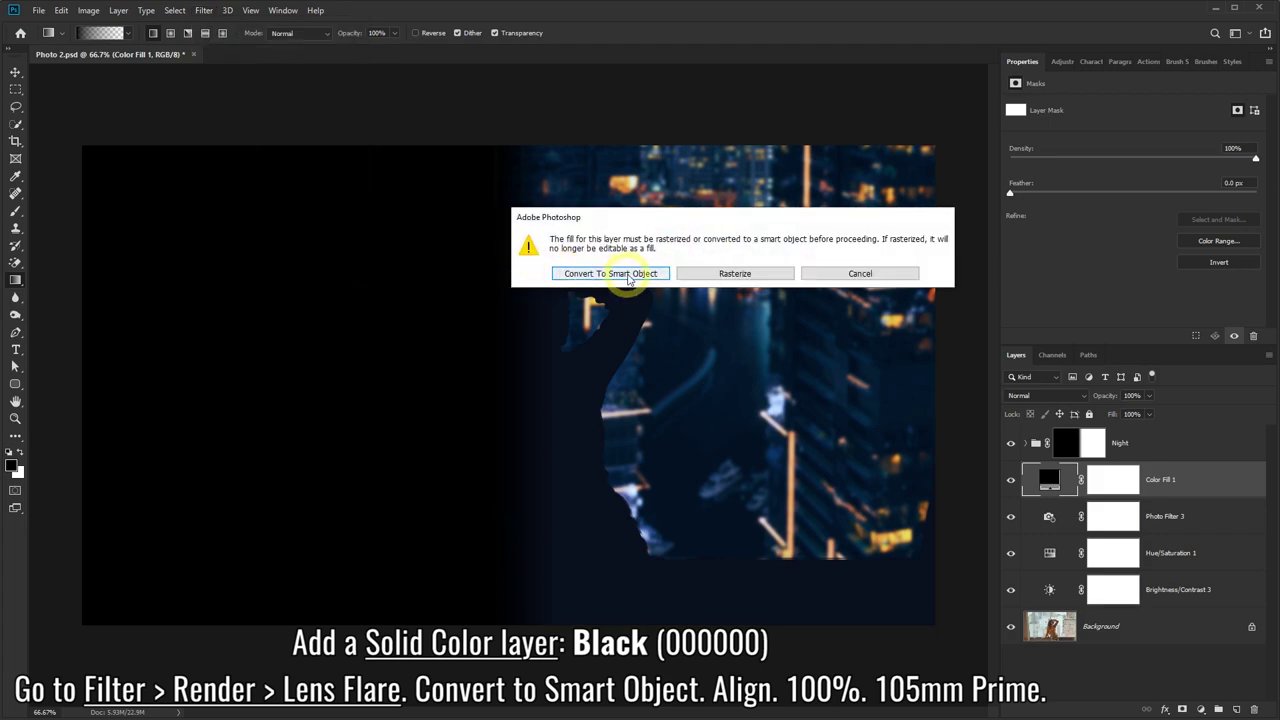
{"action": "left_click", "coordinate": [605, 274]}
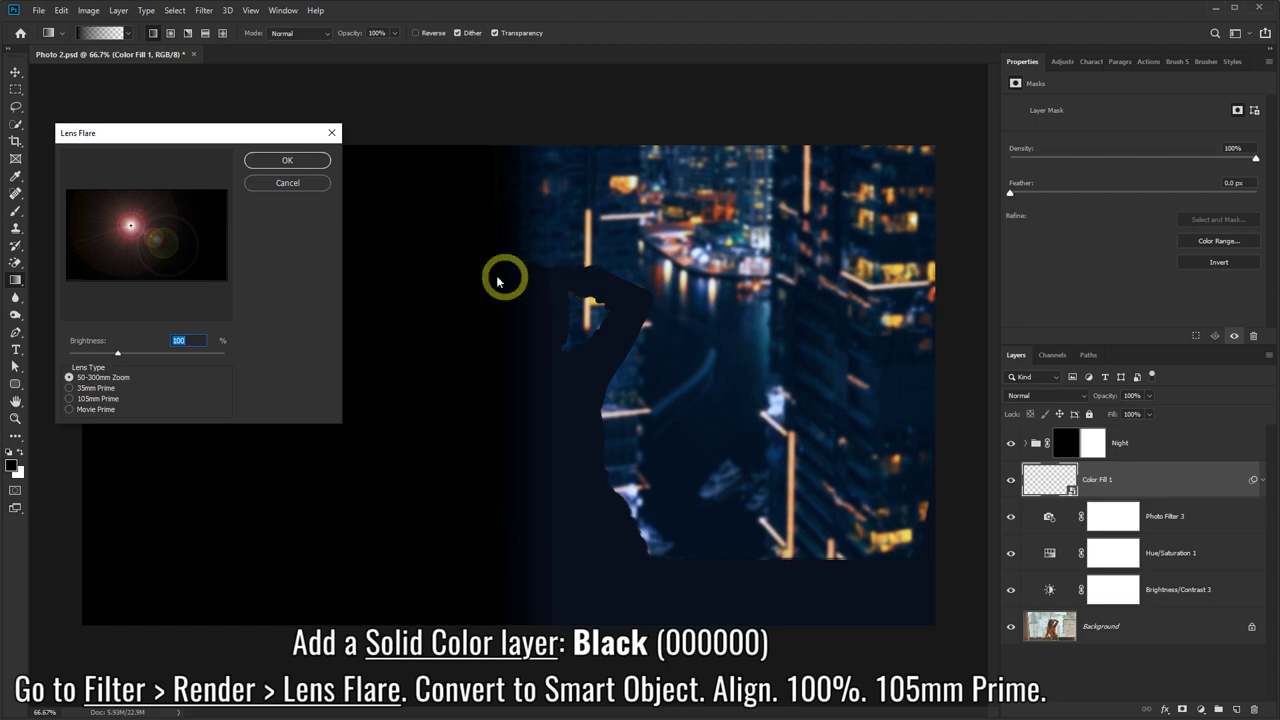
{"action": "left_click_drag", "start_coordinate": [132, 222], "coordinate": [87, 195]}
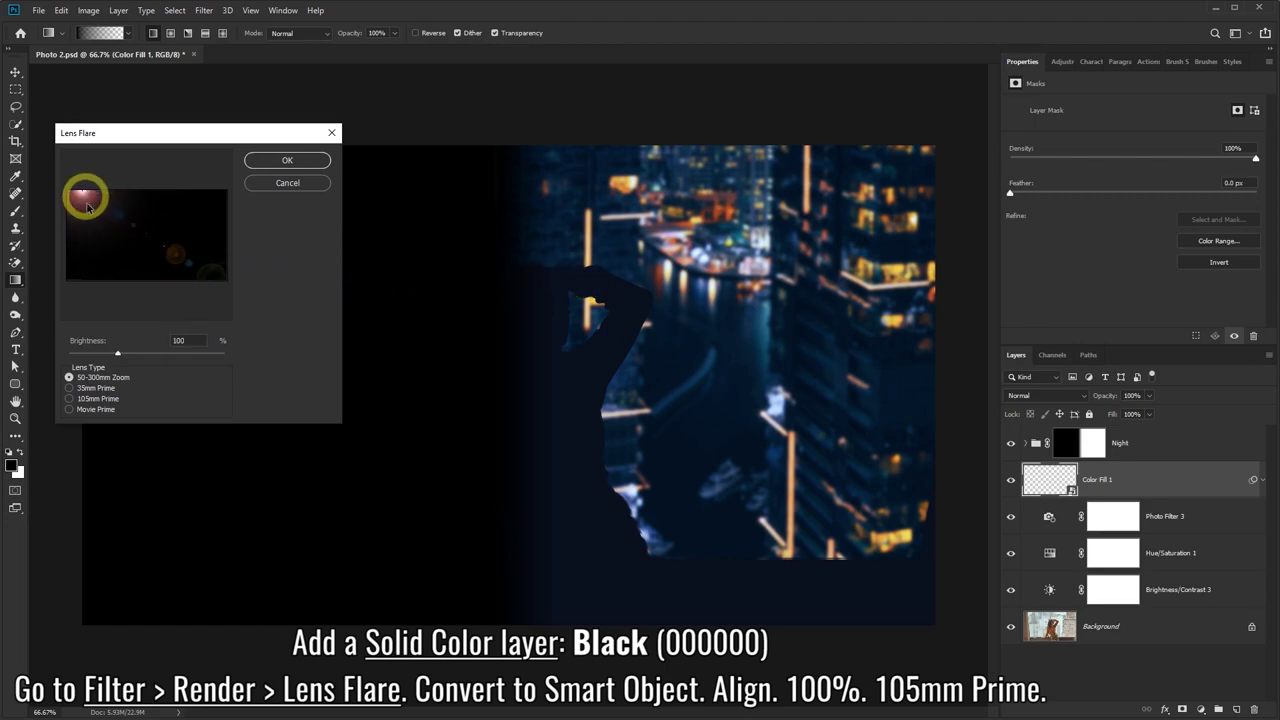
{"action": "left_click", "coordinate": [69, 399]}
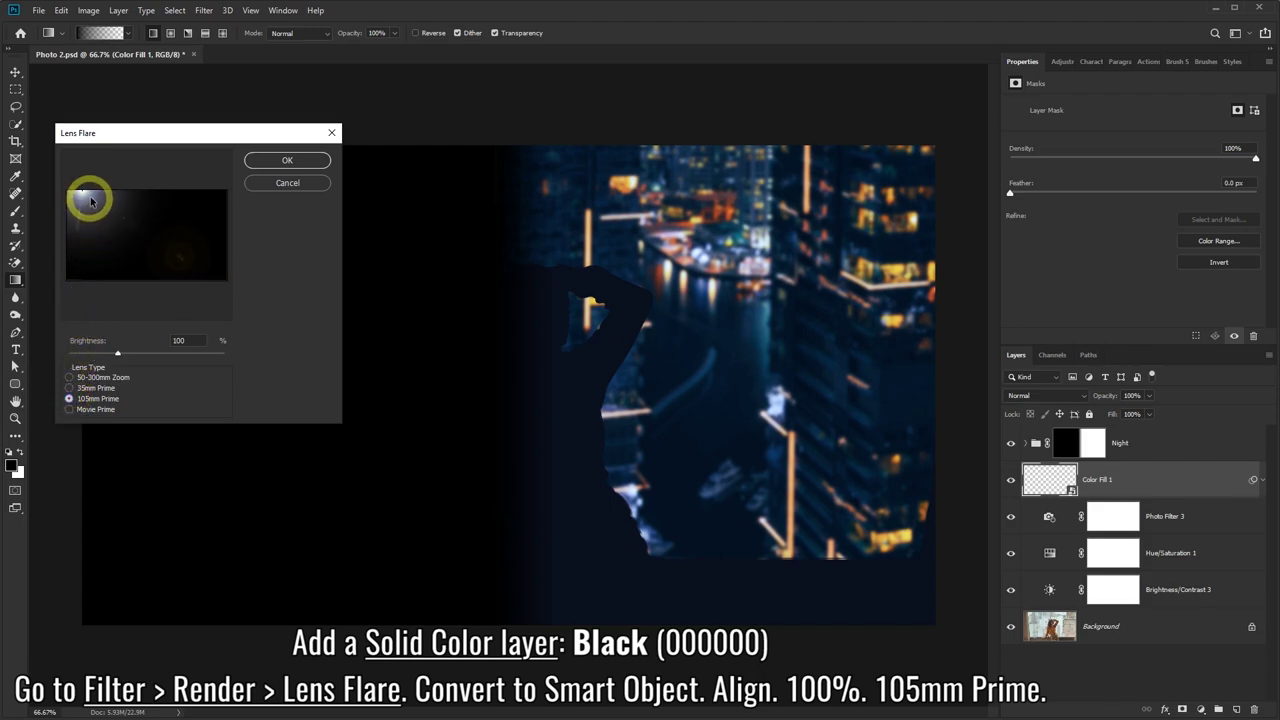
{"action": "left_click", "coordinate": [287, 161]}
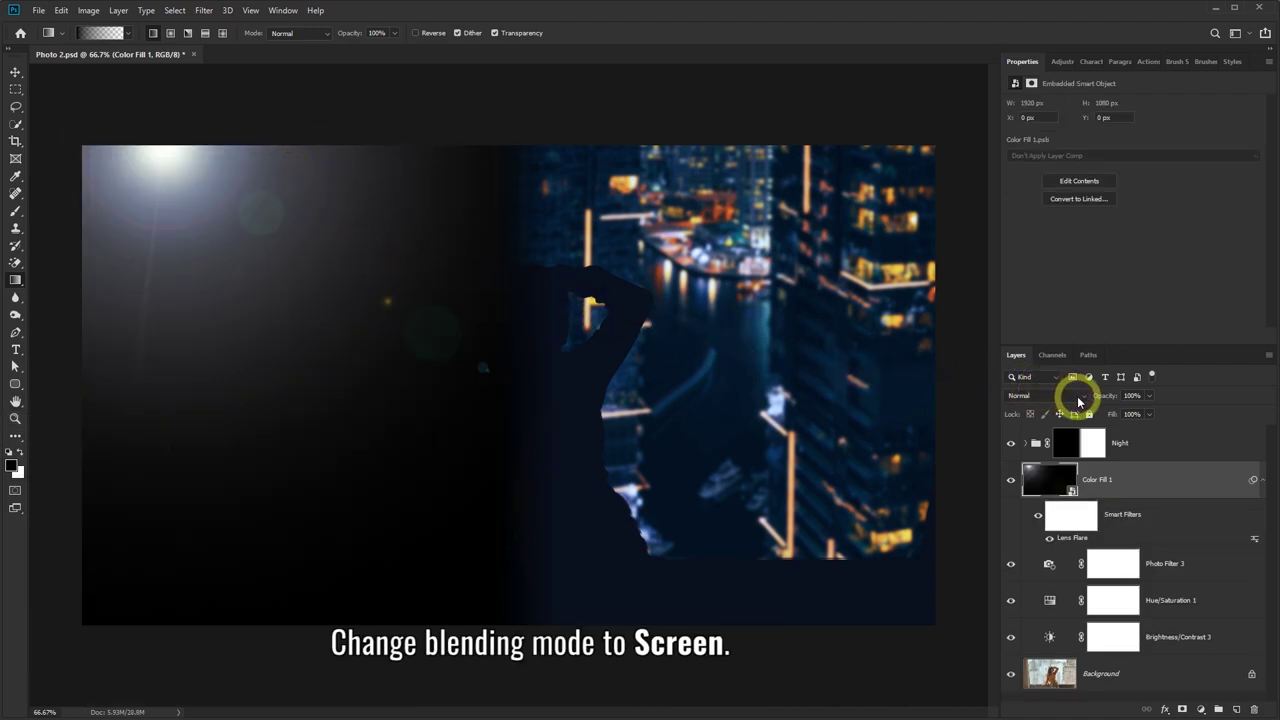
Set Color Fill 1 to Screen and group it through Brightness/Contrast 3 into folder Day
{"action": "left_click", "coordinate": [1085, 397]}
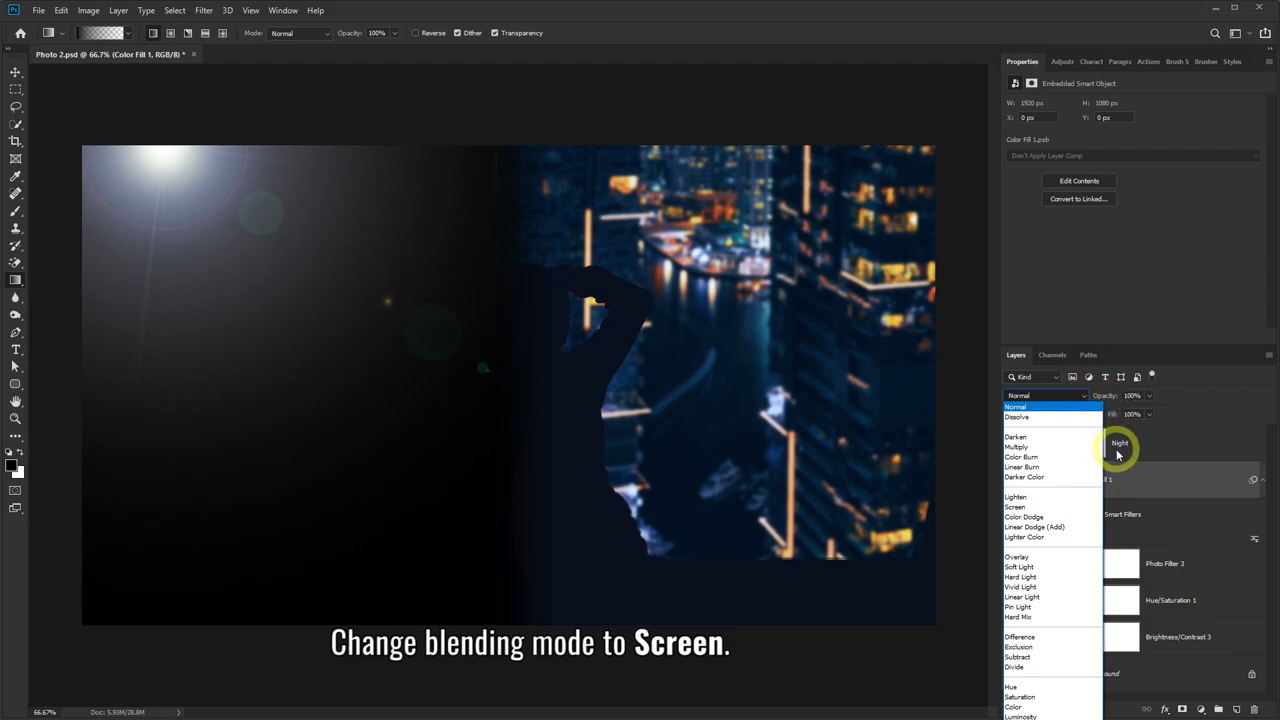
{"action": "left_click", "coordinate": [1098, 512]}
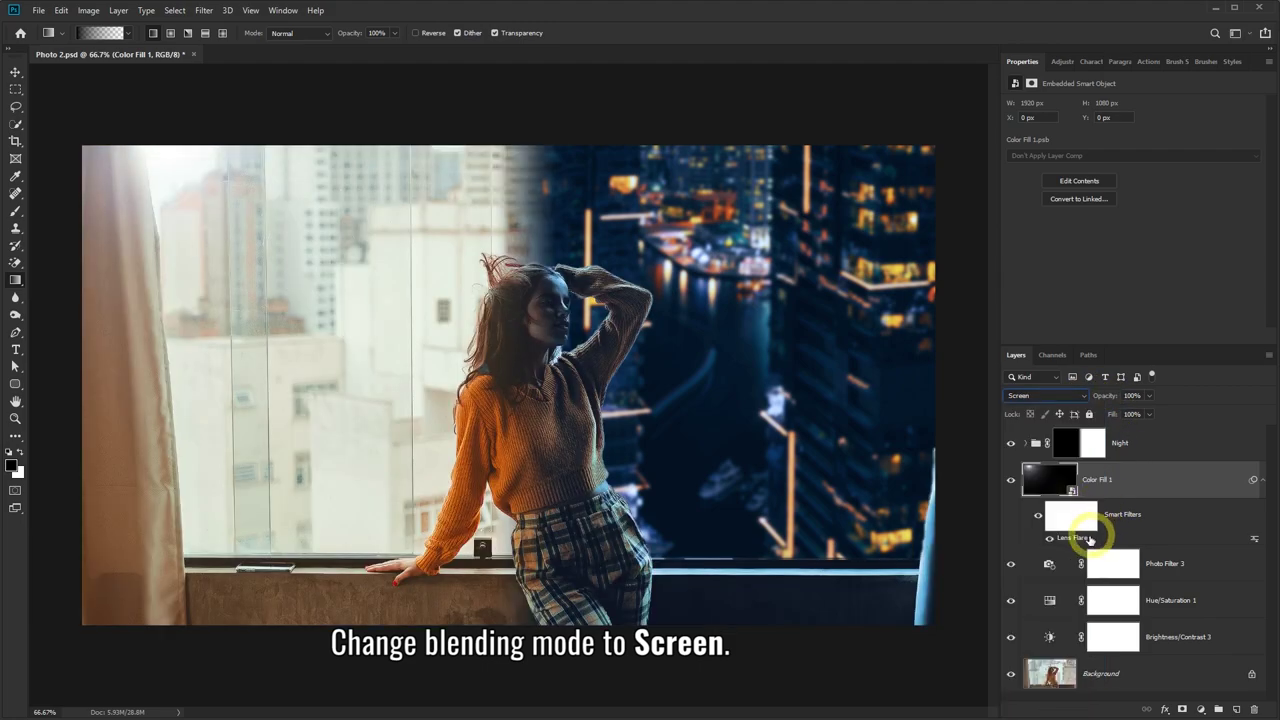
{"action": "left_click", "coordinate": [1013, 484]}
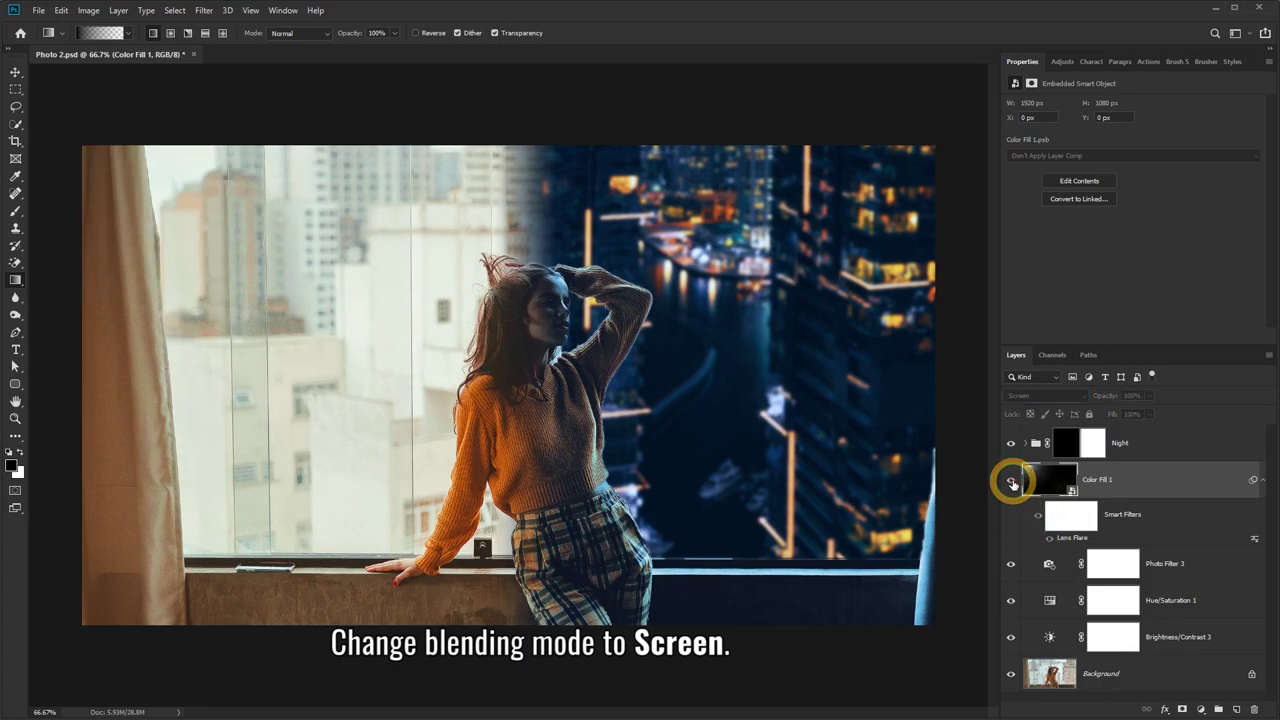
{"action": "left_click", "coordinate": [1013, 484]}
{"action": "left_click", "coordinate": [1013, 484]}
{"action": "left_click", "coordinate": [1013, 484]}
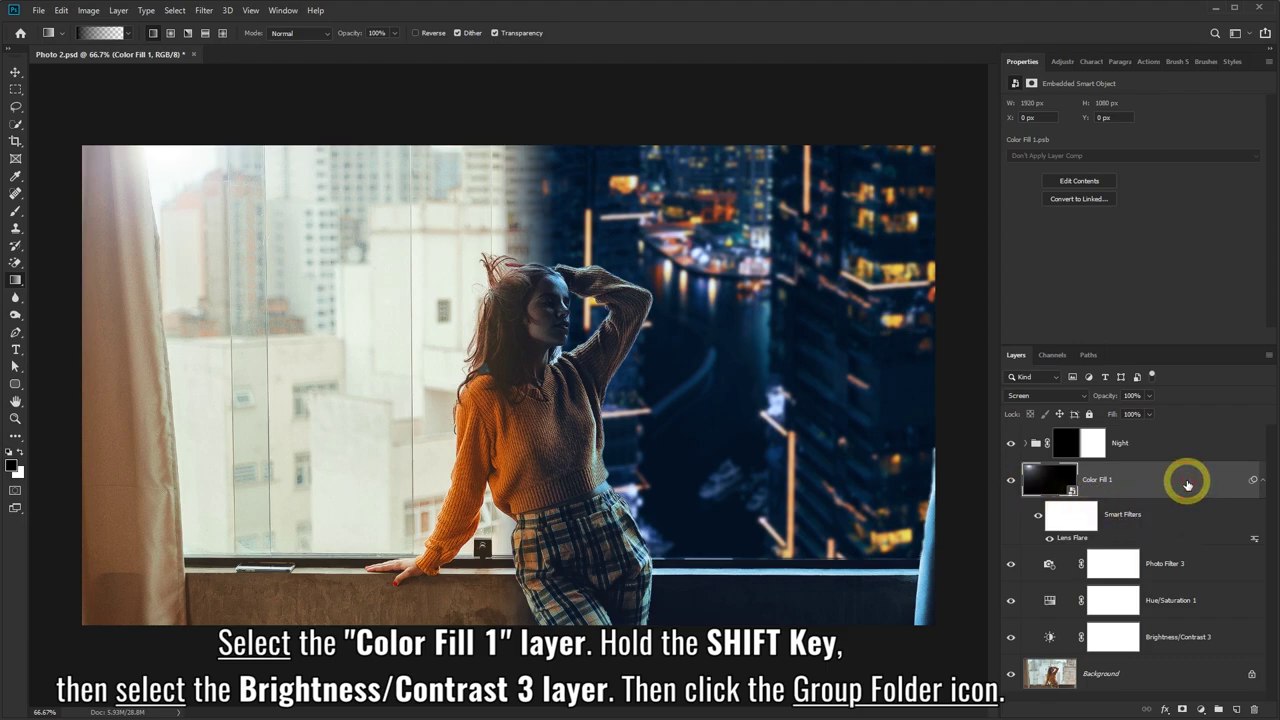
{"action": "left_click", "coordinate": [1199, 637], "text": "shift"}
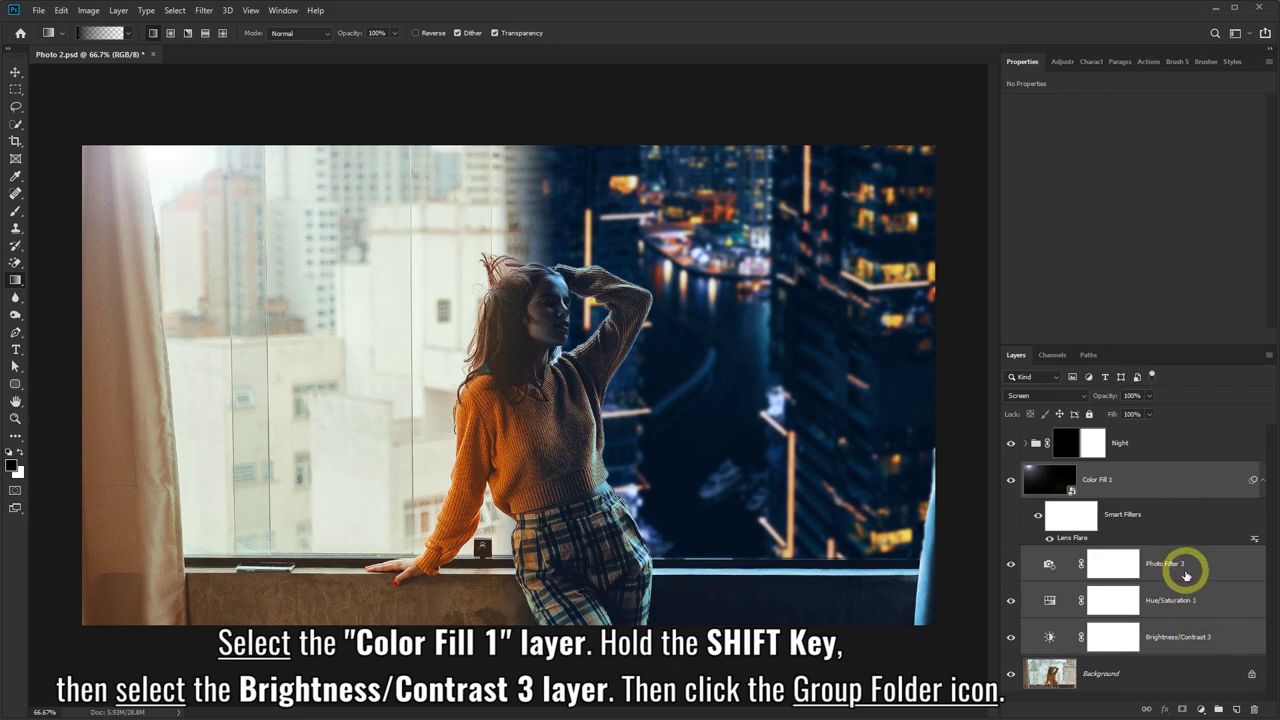
{"action": "left_click", "coordinate": [1218, 708]}
{"action": "type", "text": "Day"}
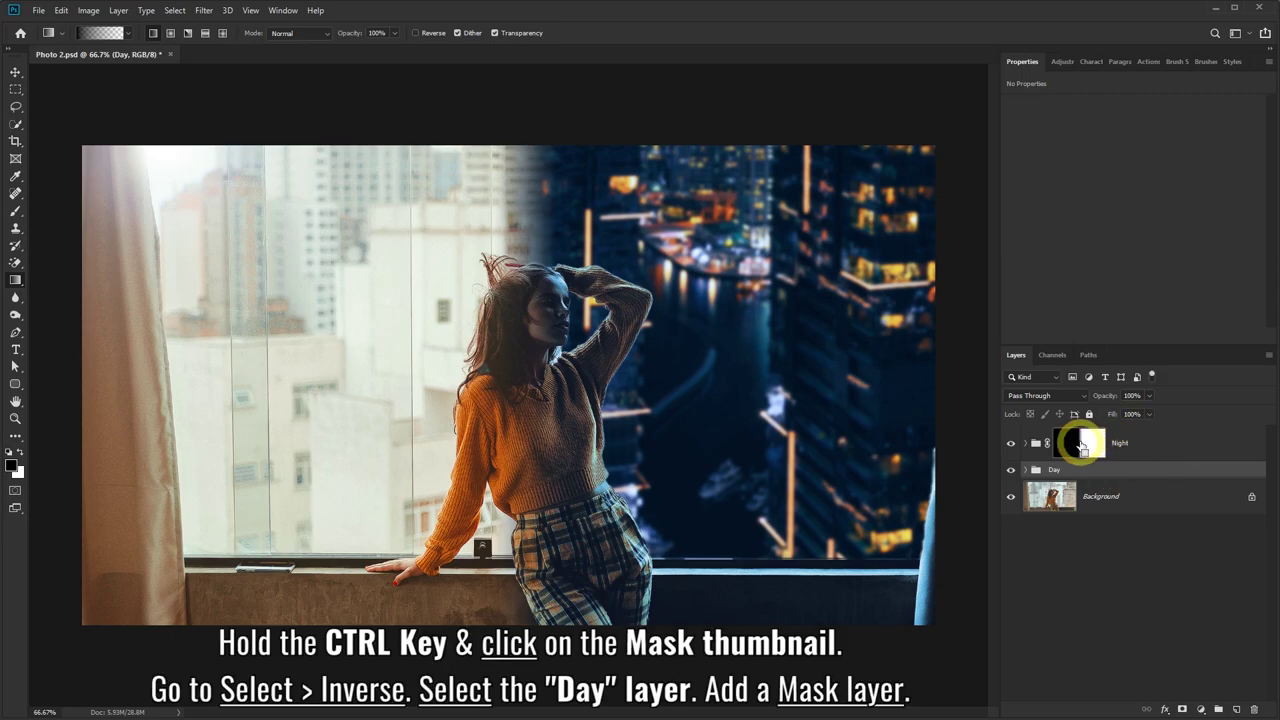
Mask the Day folder with the inverted selection loaded from the Night mask
{"action": "left_click", "coordinate": [1080, 445], "text": "ctrl"}
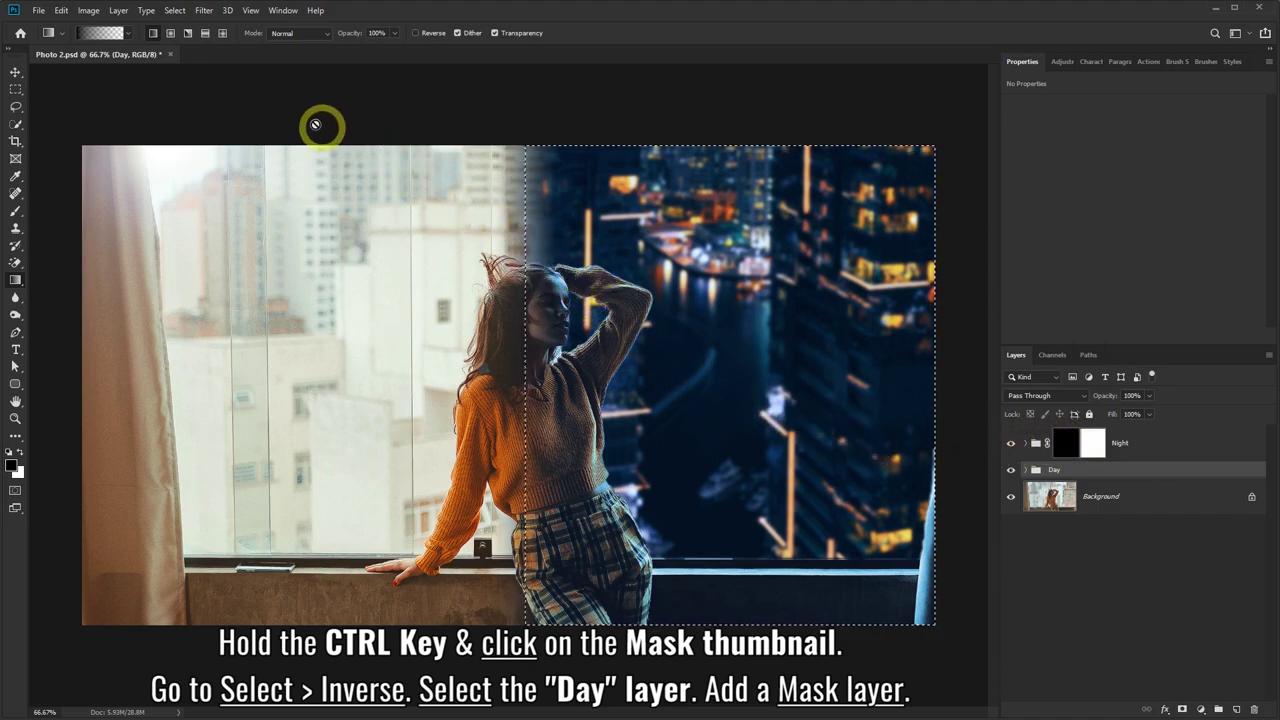
{"action": "left_click", "coordinate": [176, 11]}
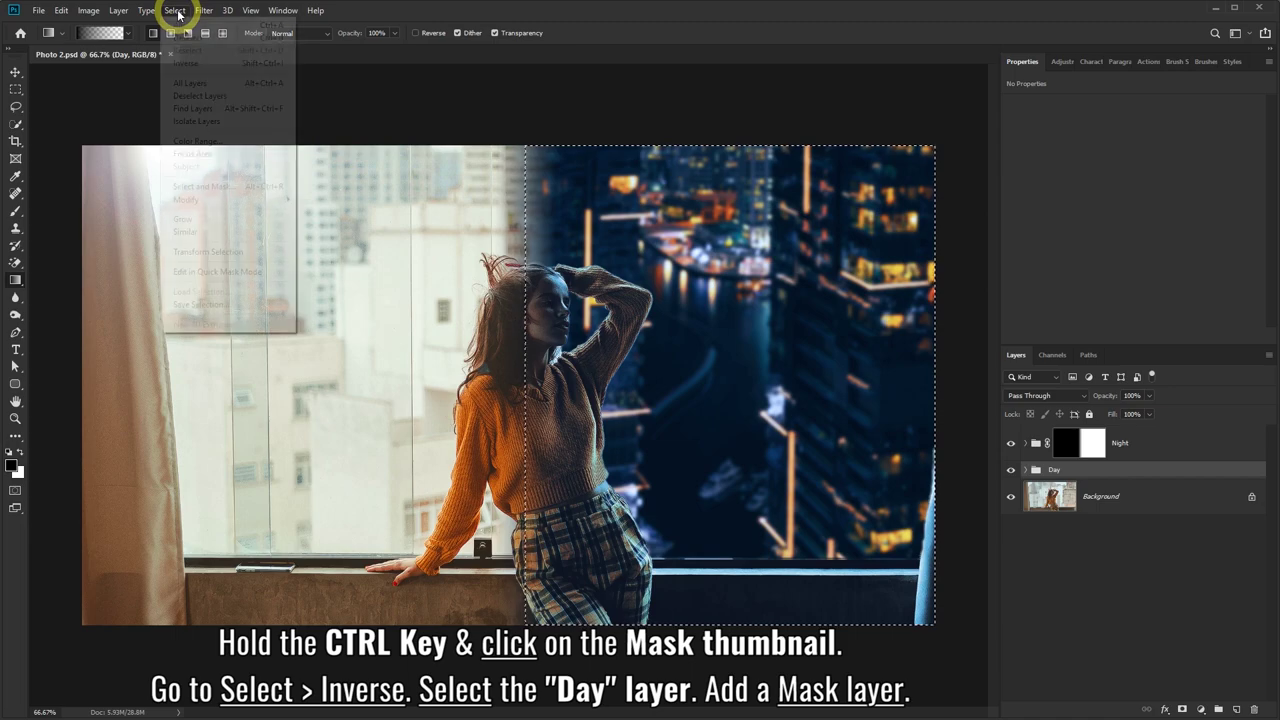
{"action": "left_click", "coordinate": [187, 63]}
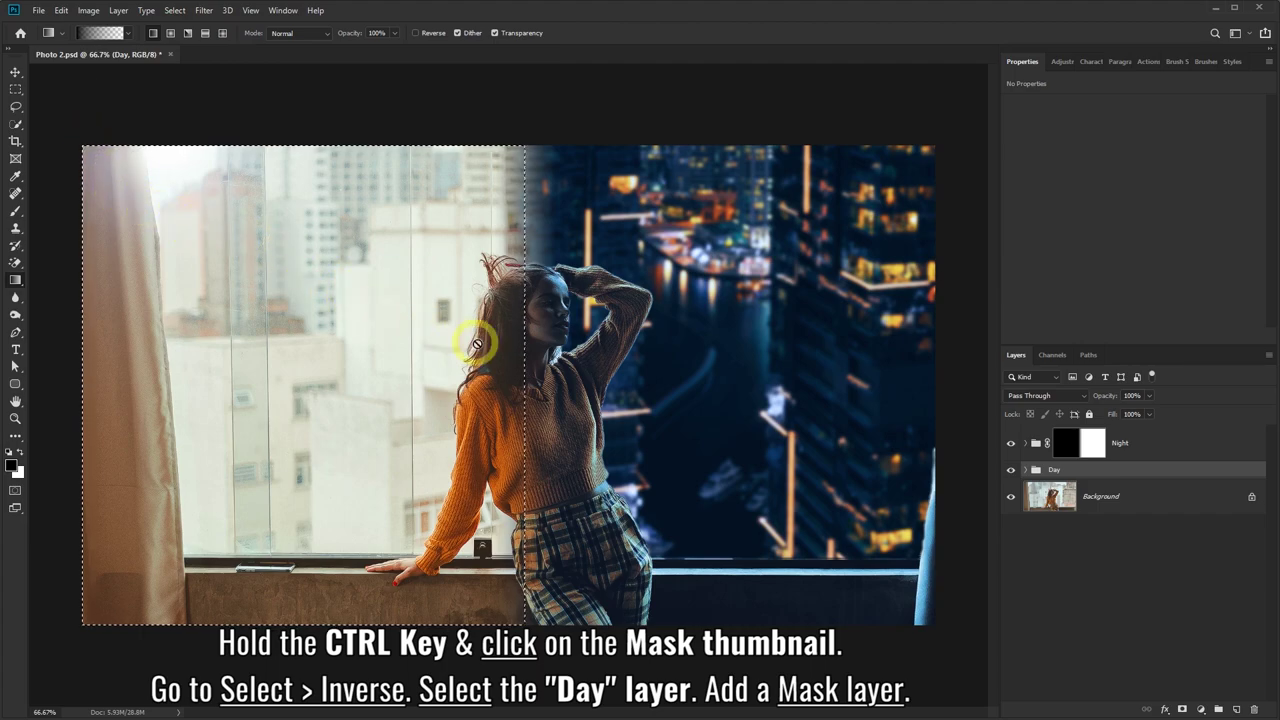
{"action": "left_click", "coordinate": [1087, 474]}
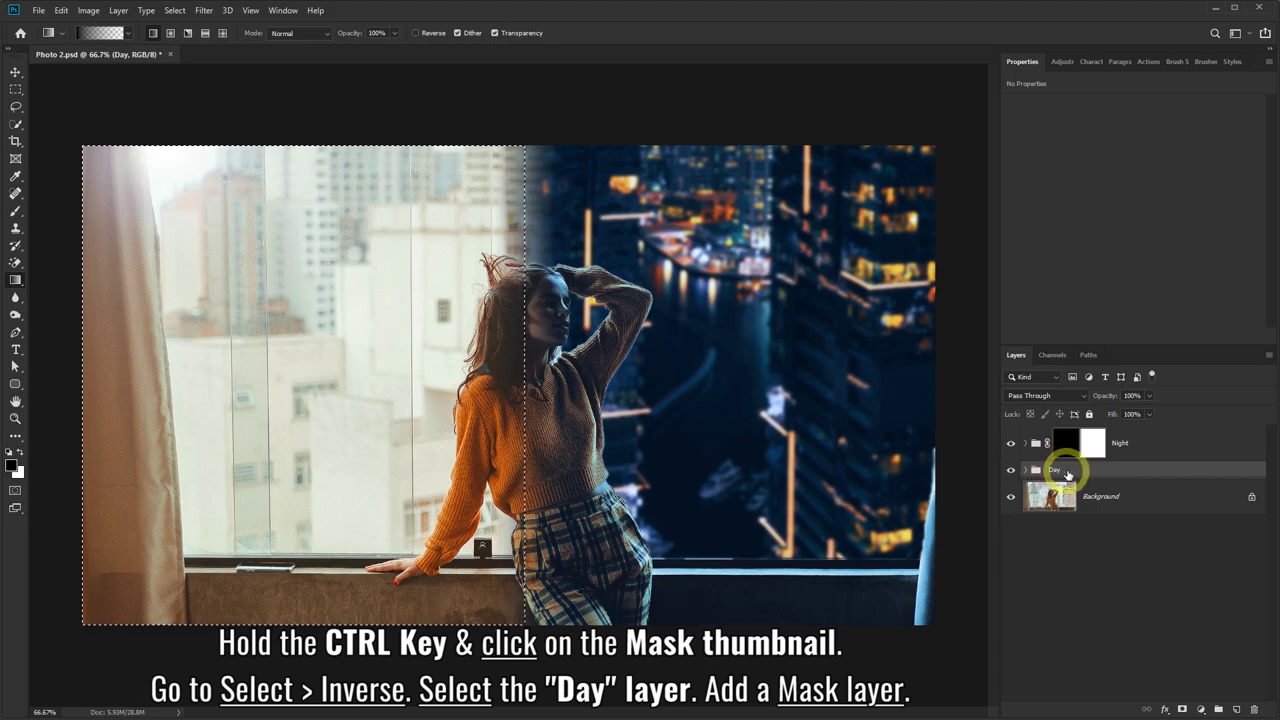
{"action": "left_click", "coordinate": [1181, 709]}
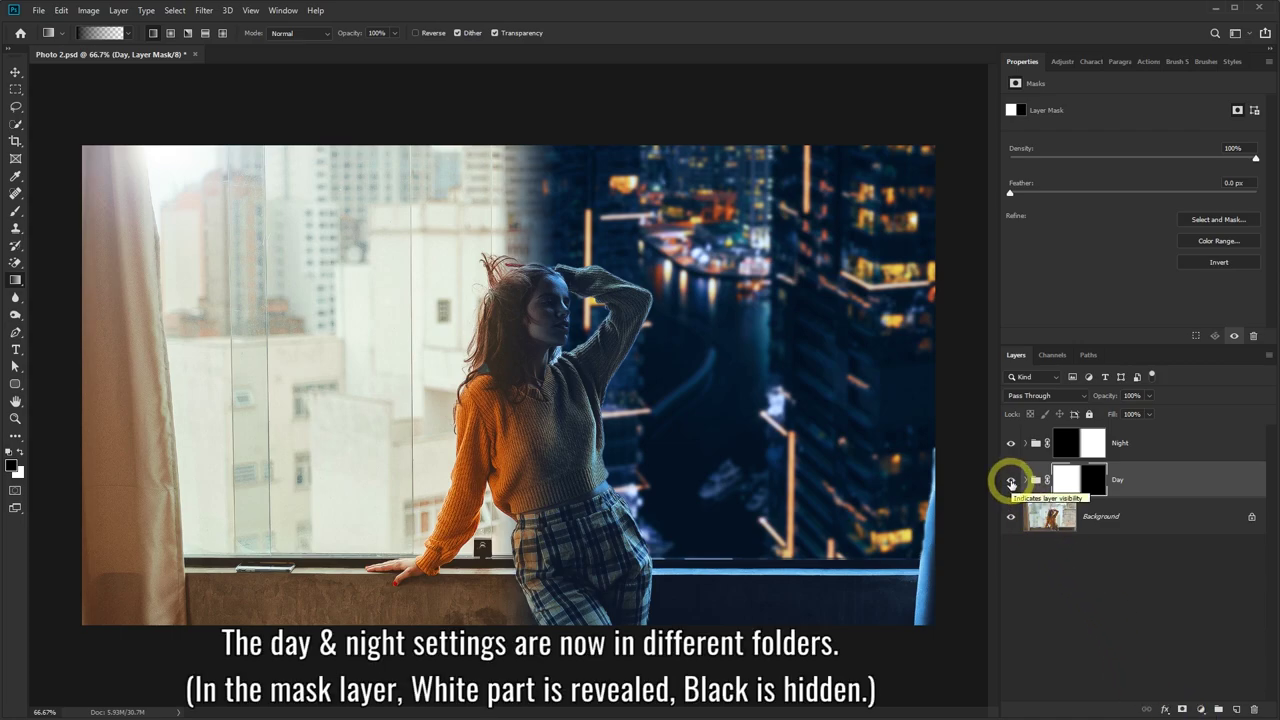
Toggle the Day and Night folders on and off to compare the split
{"action": "left_click", "coordinate": [1010, 482]}
{"action": "left_click", "coordinate": [1010, 482]}
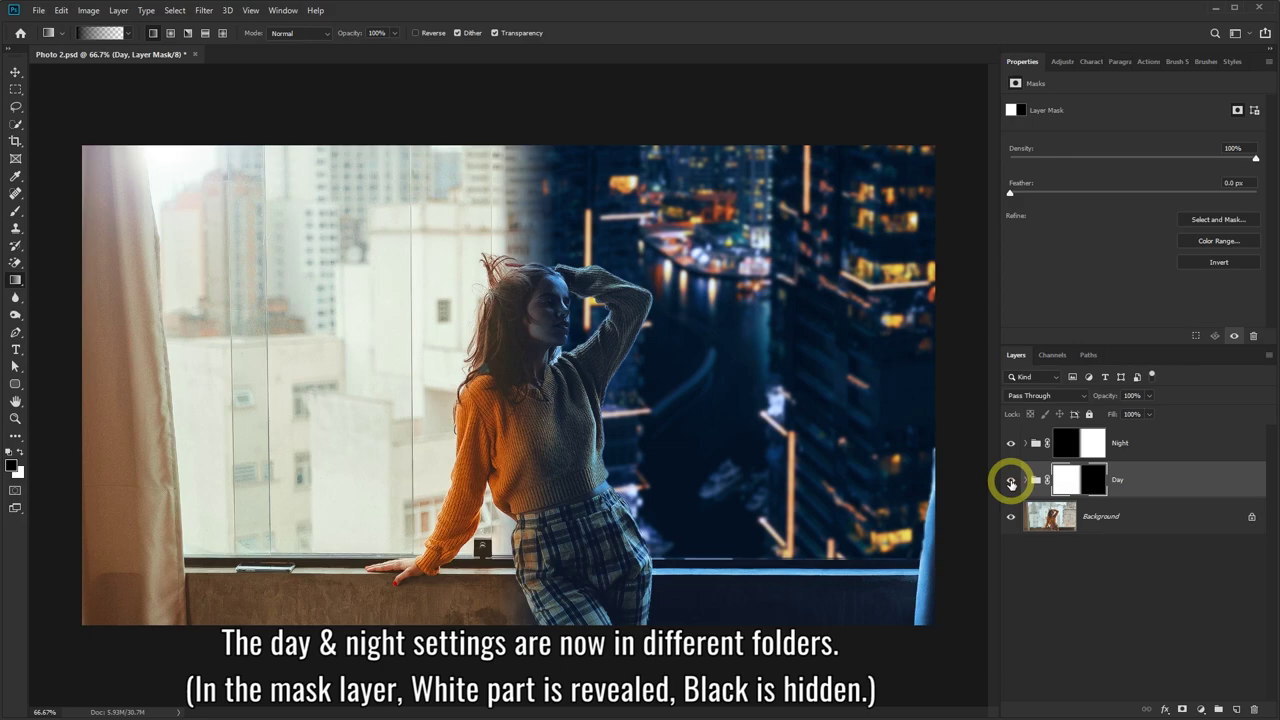
{"action": "left_click", "coordinate": [1010, 482]}
{"action": "left_click", "coordinate": [1010, 482]}
{"action": "left_click", "coordinate": [1011, 444]}
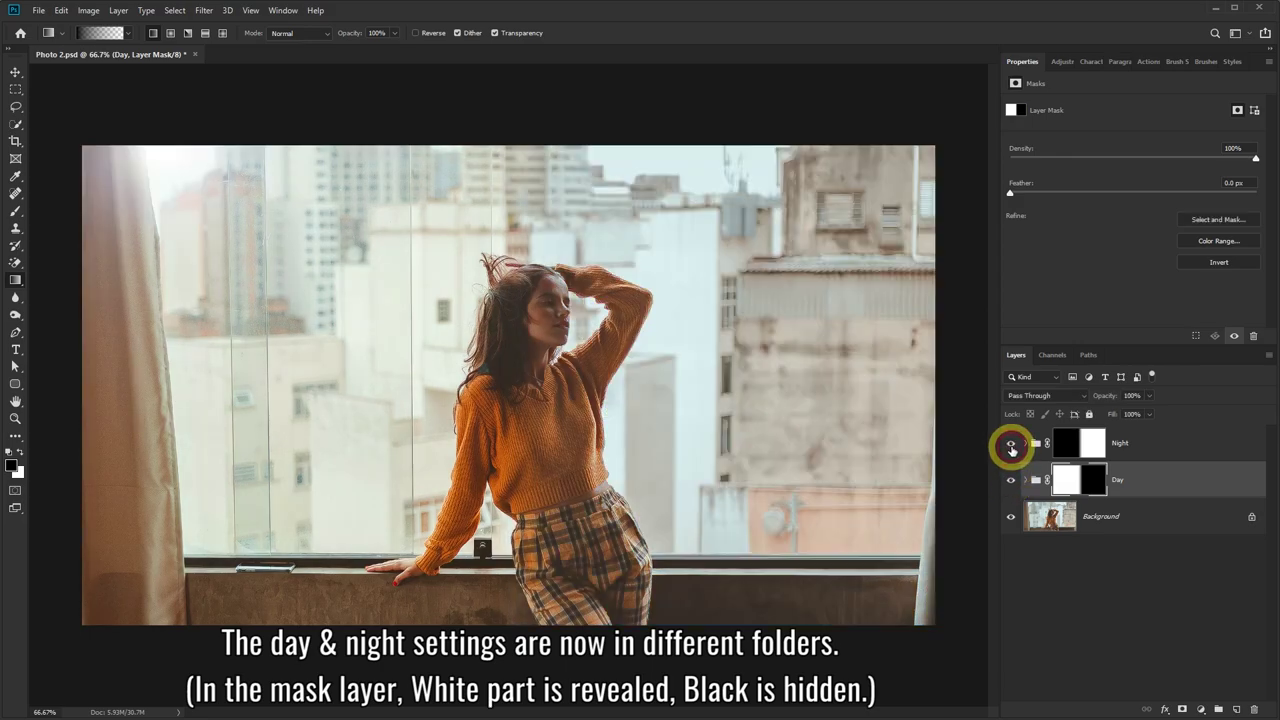
{"action": "left_click", "coordinate": [1011, 446]}
{"action": "left_click", "coordinate": [1011, 446]}
{"action": "left_click", "coordinate": [1011, 446]}
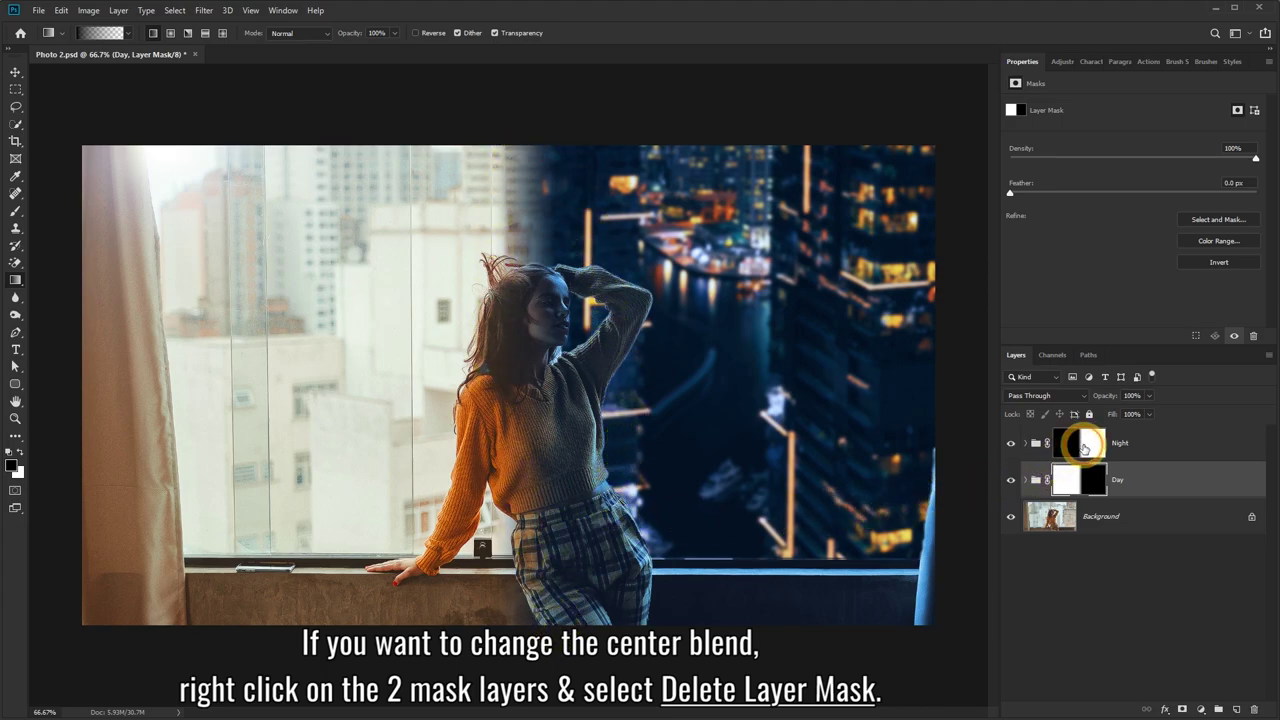
{"action": "left_click", "coordinate": [1082, 447]}
Delete the Night and Day folder masks and add a fresh blank mask to Night
{"action": "right_click", "coordinate": [1080, 444]}
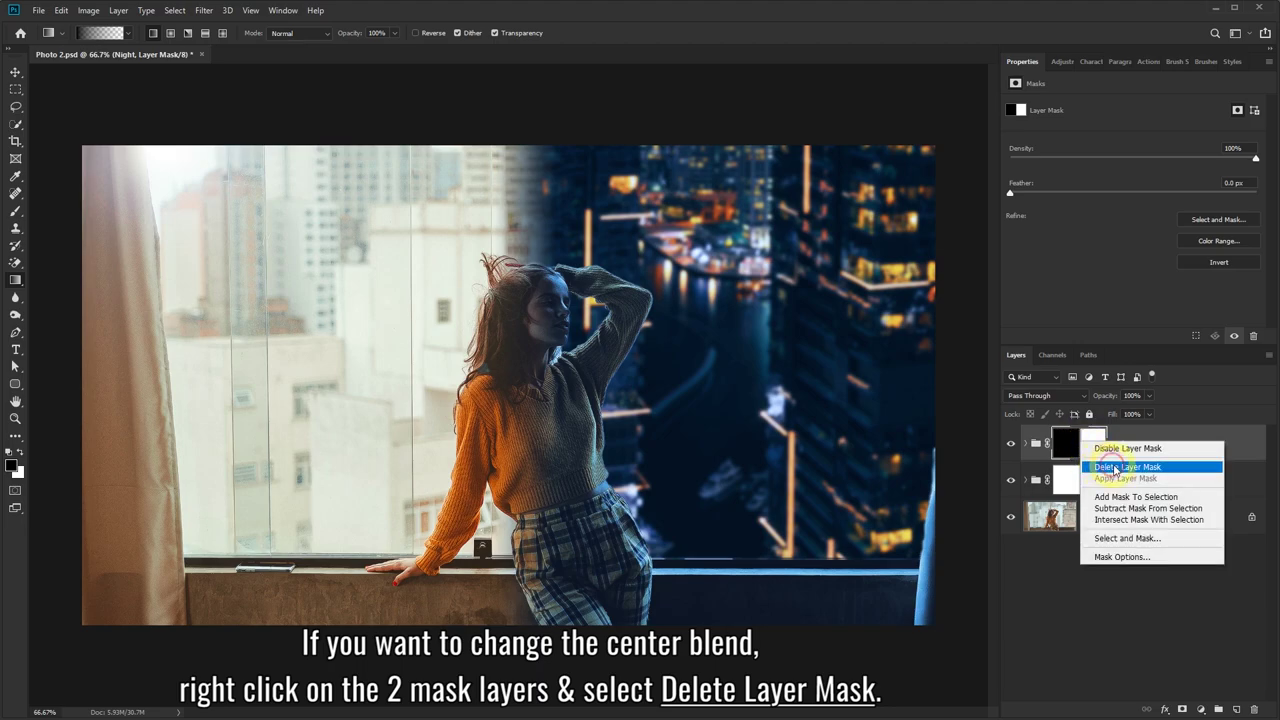
{"action": "left_click", "coordinate": [1115, 467]}
{"action": "left_click", "coordinate": [1086, 465]}
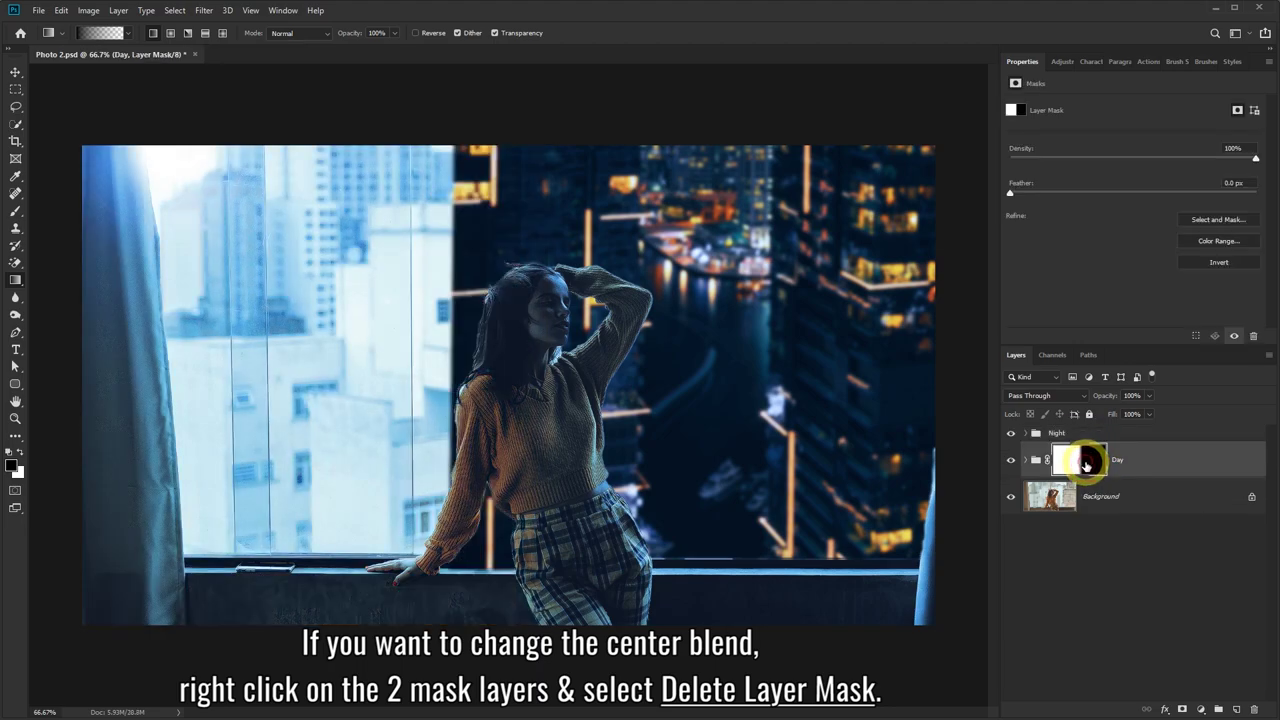
{"action": "right_click", "coordinate": [1083, 462]}
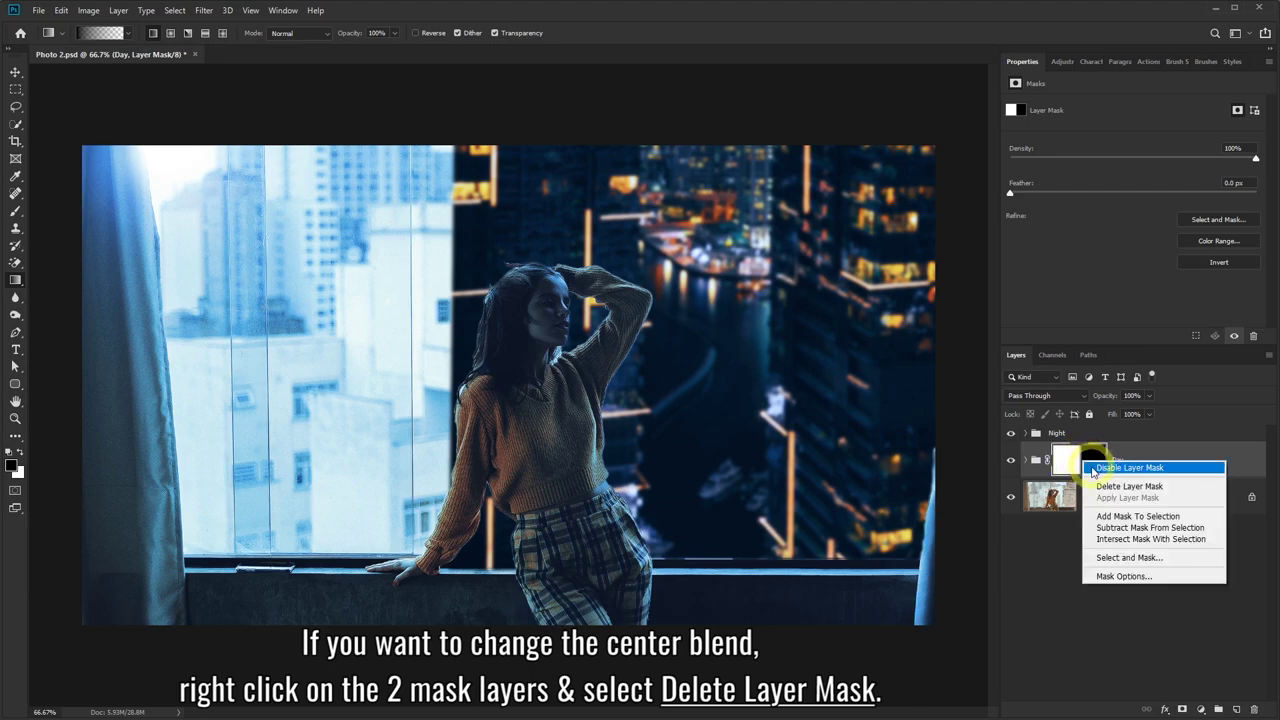
{"action": "left_click", "coordinate": [1100, 487]}
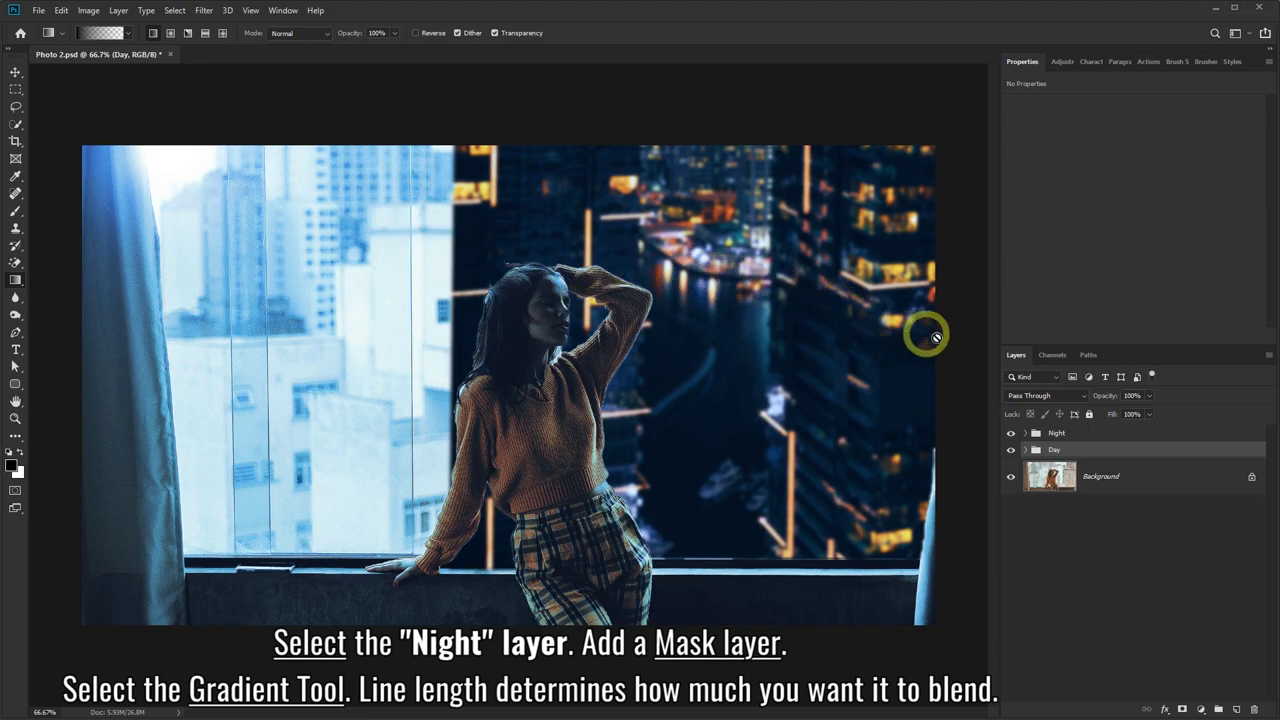
{"action": "left_click", "coordinate": [1068, 433]}
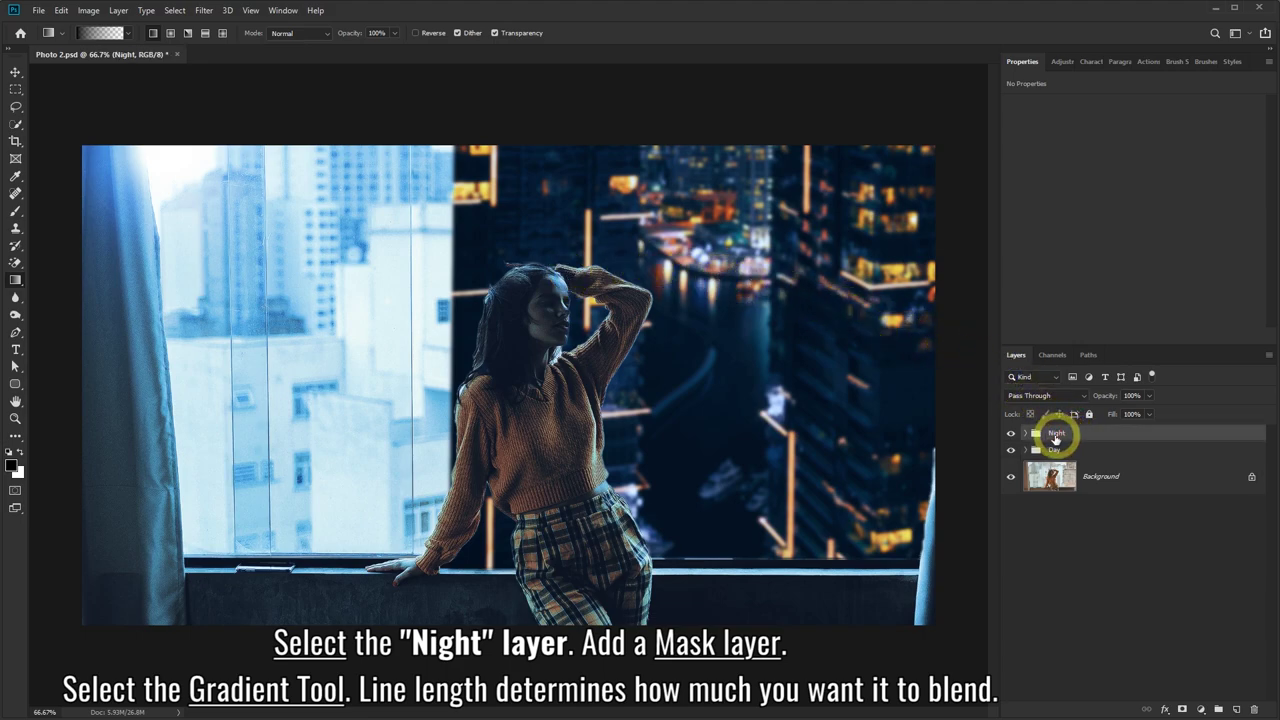
{"action": "left_click", "coordinate": [1182, 708]}
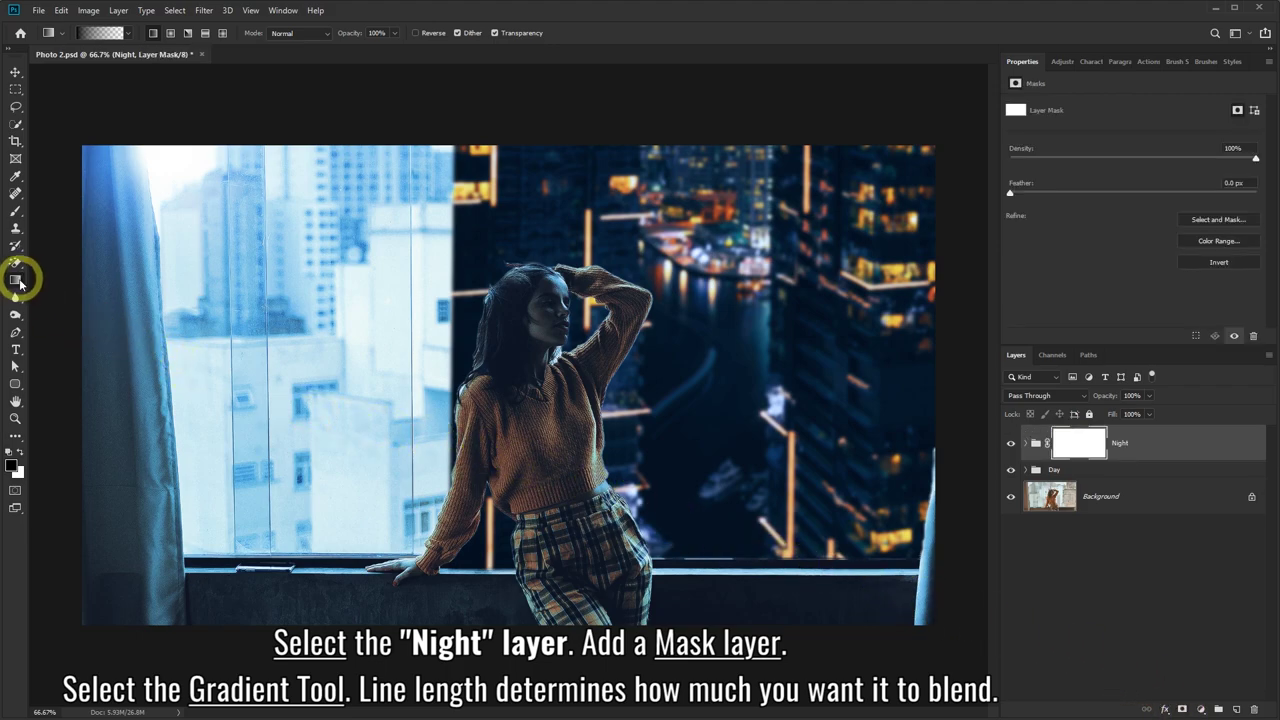
Draw a linear gradient on the Night mask, redoing it until day blends smoothly into night
{"action": "left_click", "coordinate": [12, 465]}
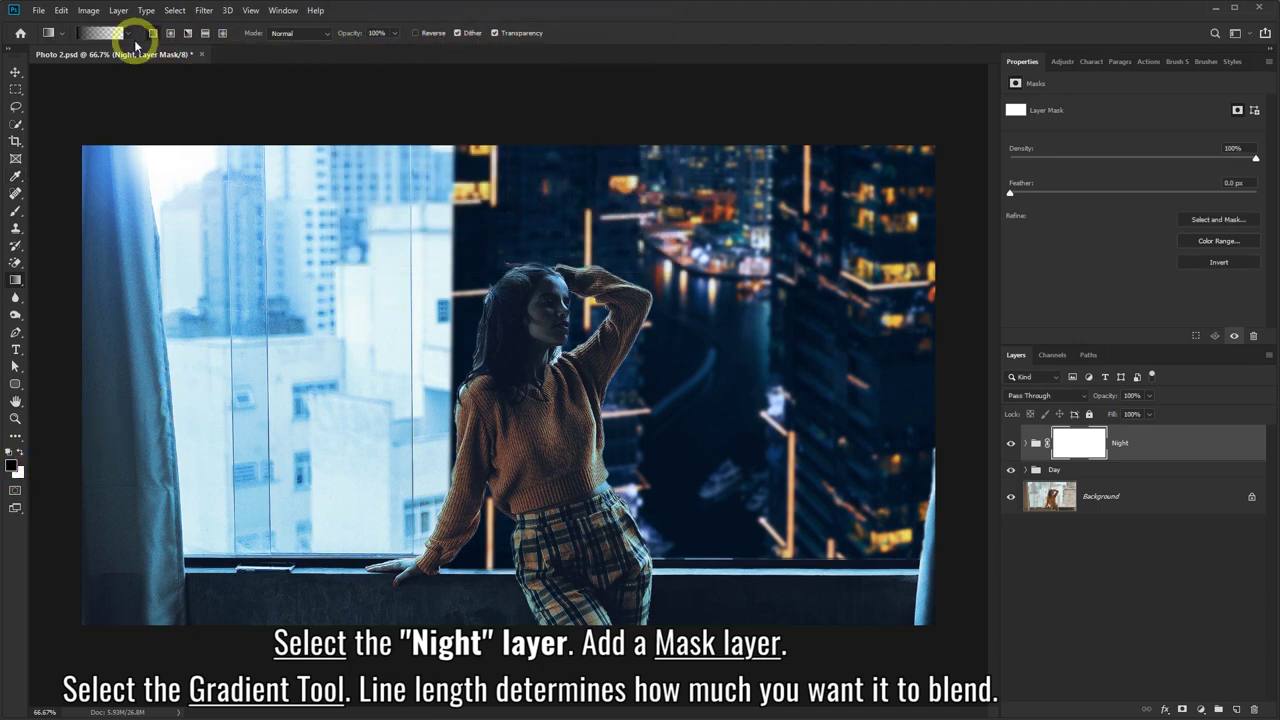
{"action": "left_click", "coordinate": [128, 33]}
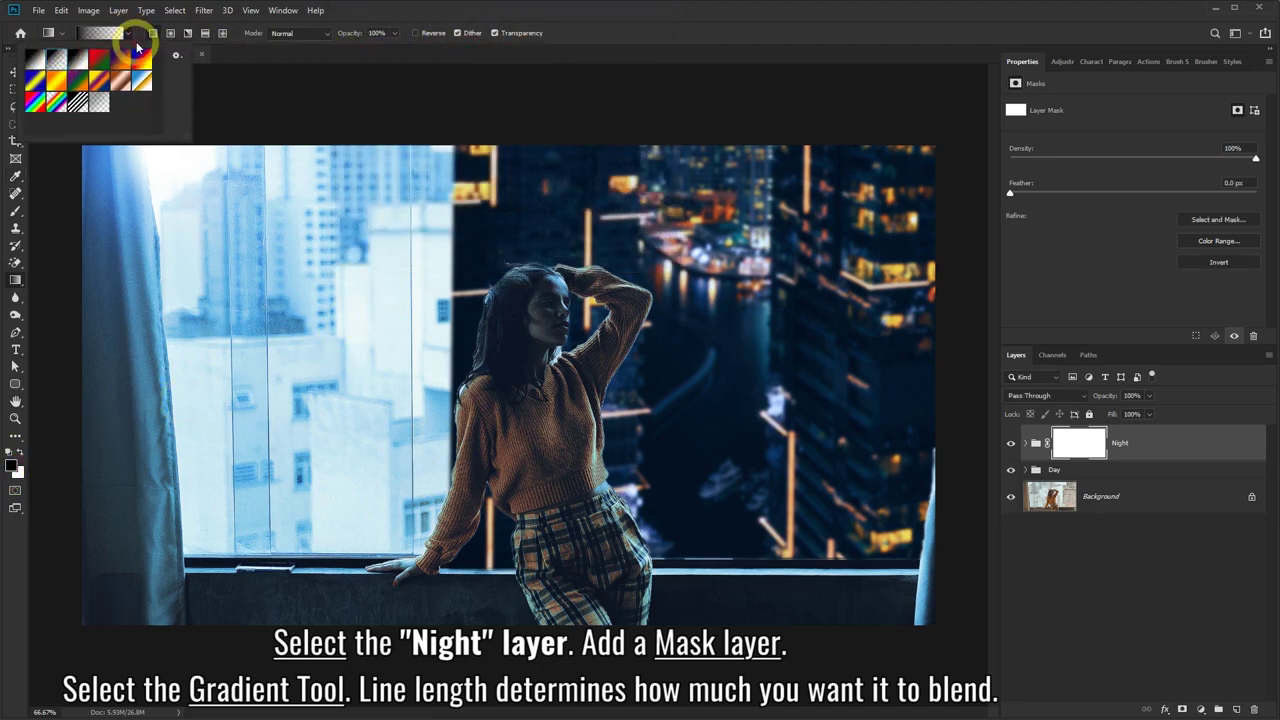
{"action": "left_click", "coordinate": [152, 35]}
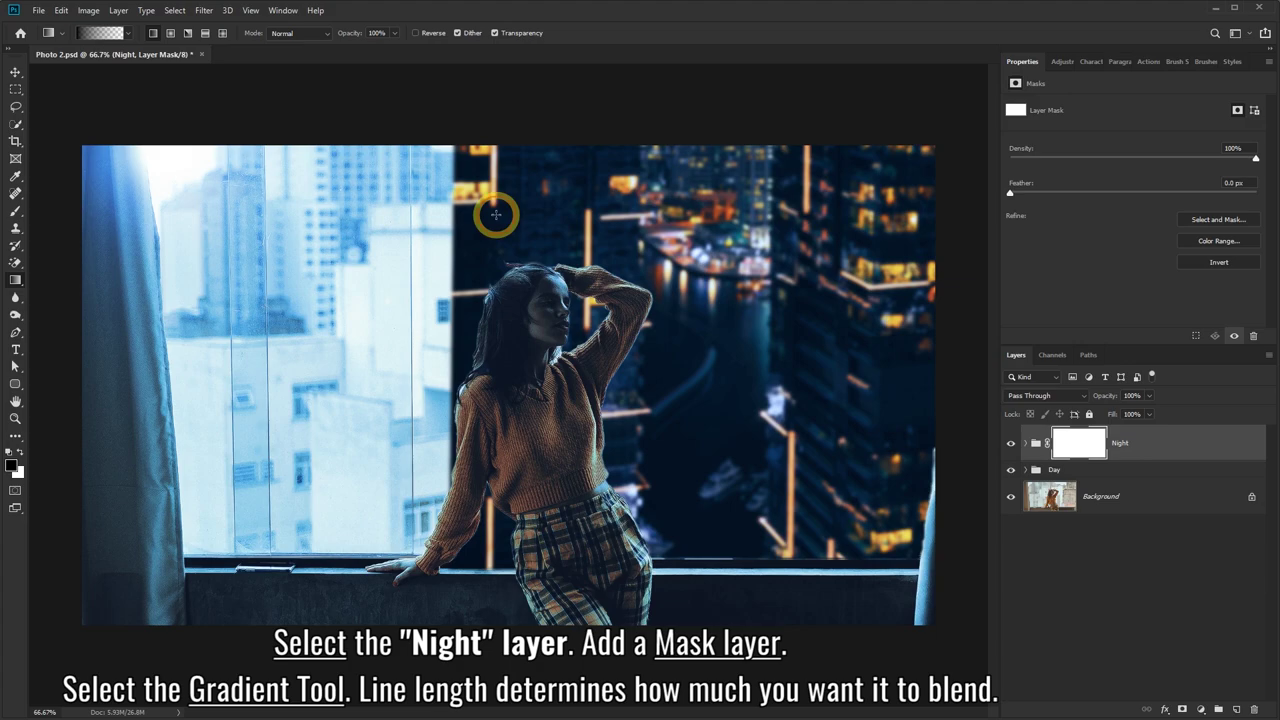
{"action": "left_click_drag", "start_coordinate": [496, 214], "coordinate": [538, 214]}
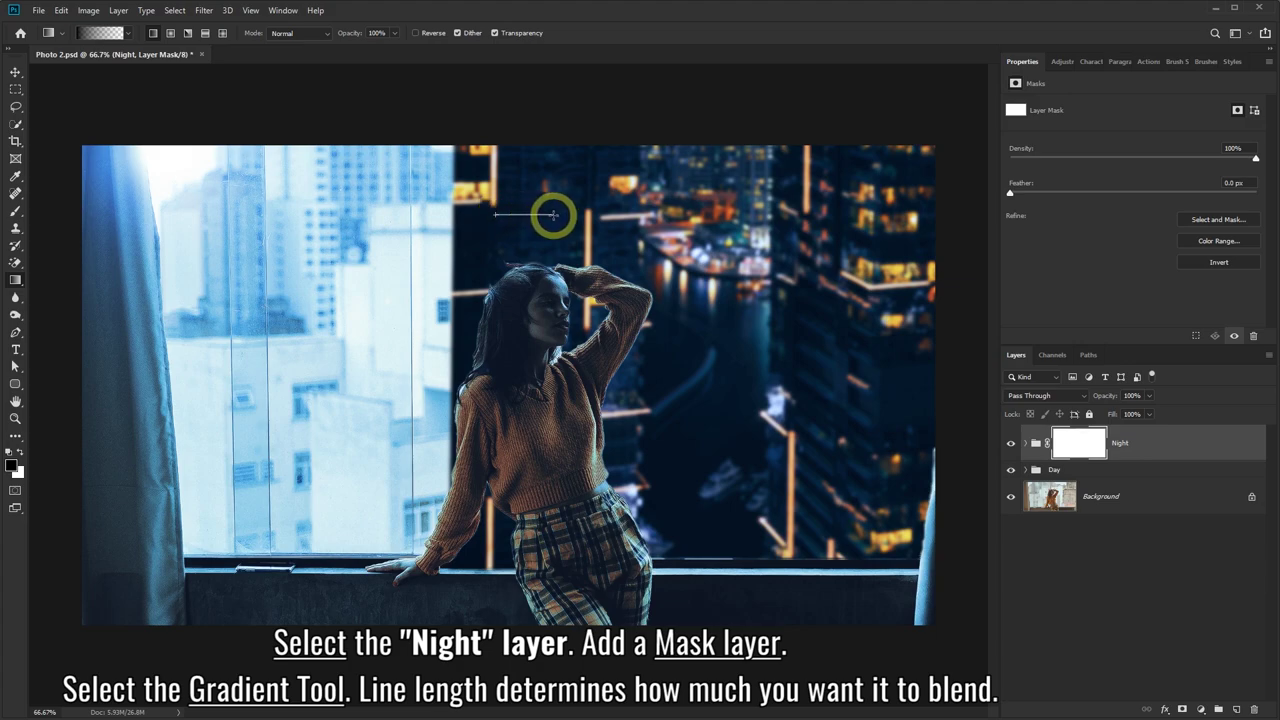
{"action": "left_click_drag", "start_coordinate": [553, 214], "coordinate": [553, 214]}
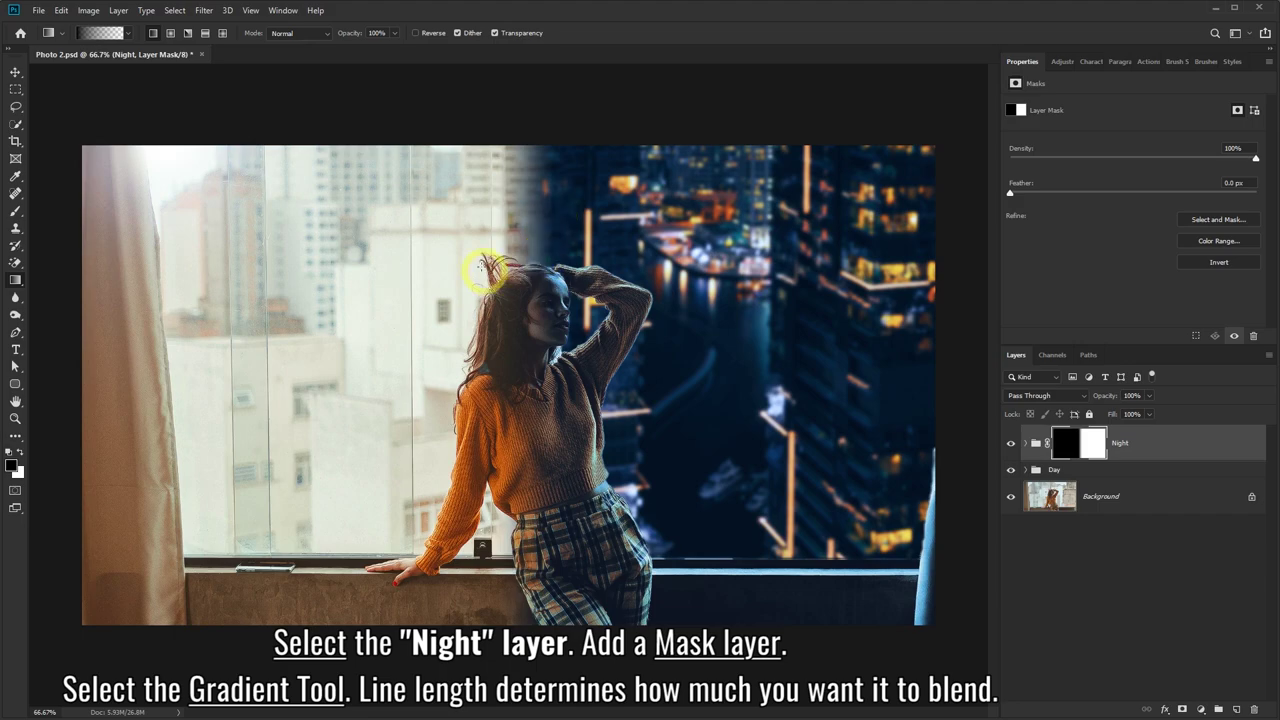
{"action": "key", "text": "ctrl+z"}
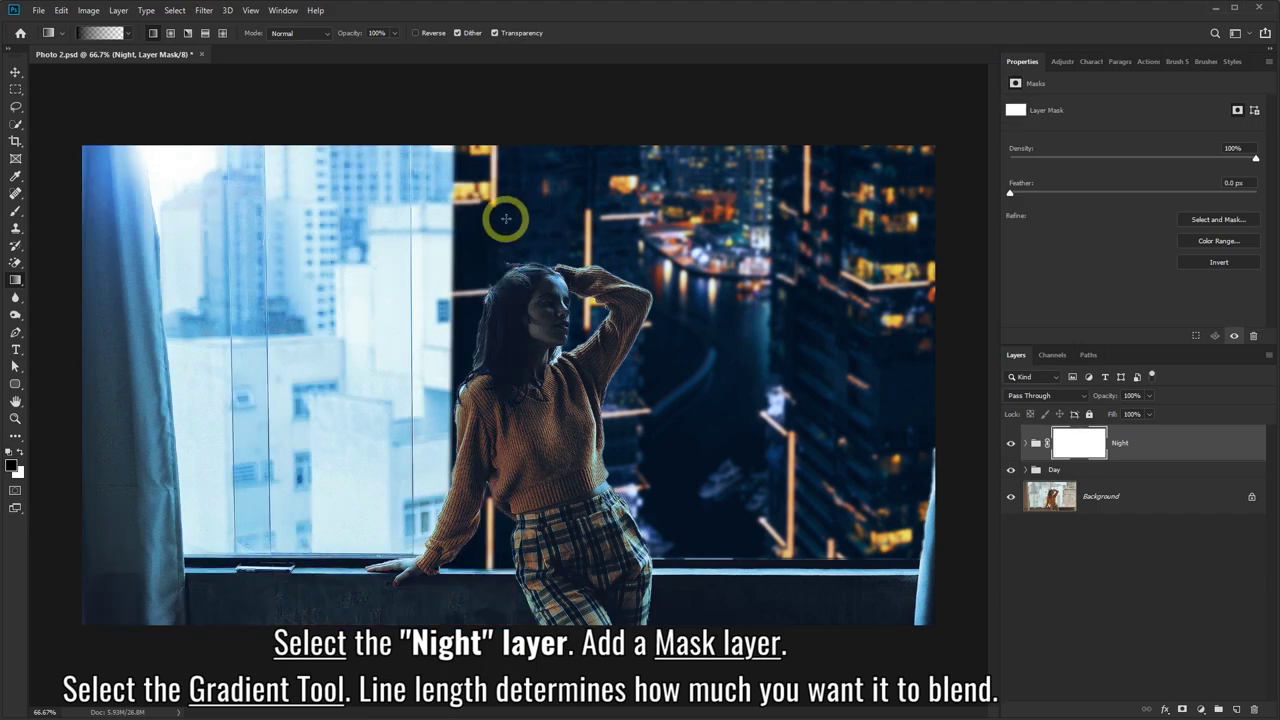
{"action": "left_click_drag", "start_coordinate": [518, 217], "coordinate": [521, 218]}
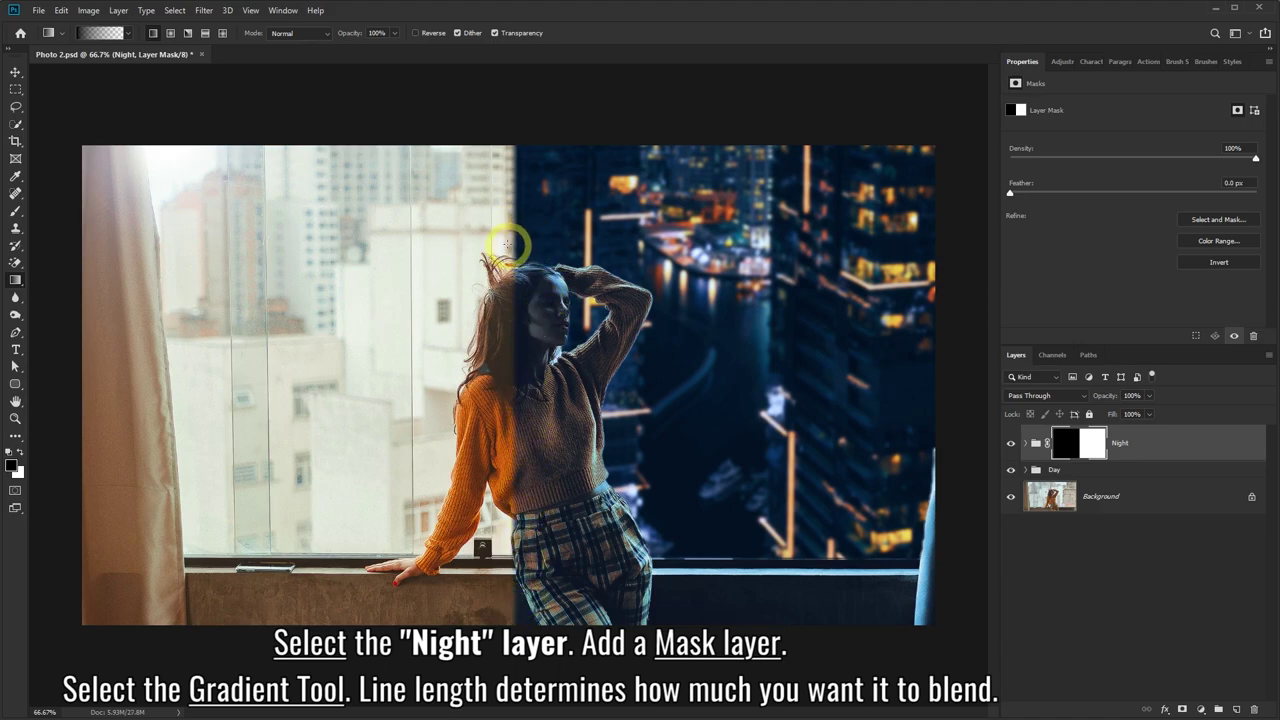
{"action": "key", "text": "ctrl+z"}
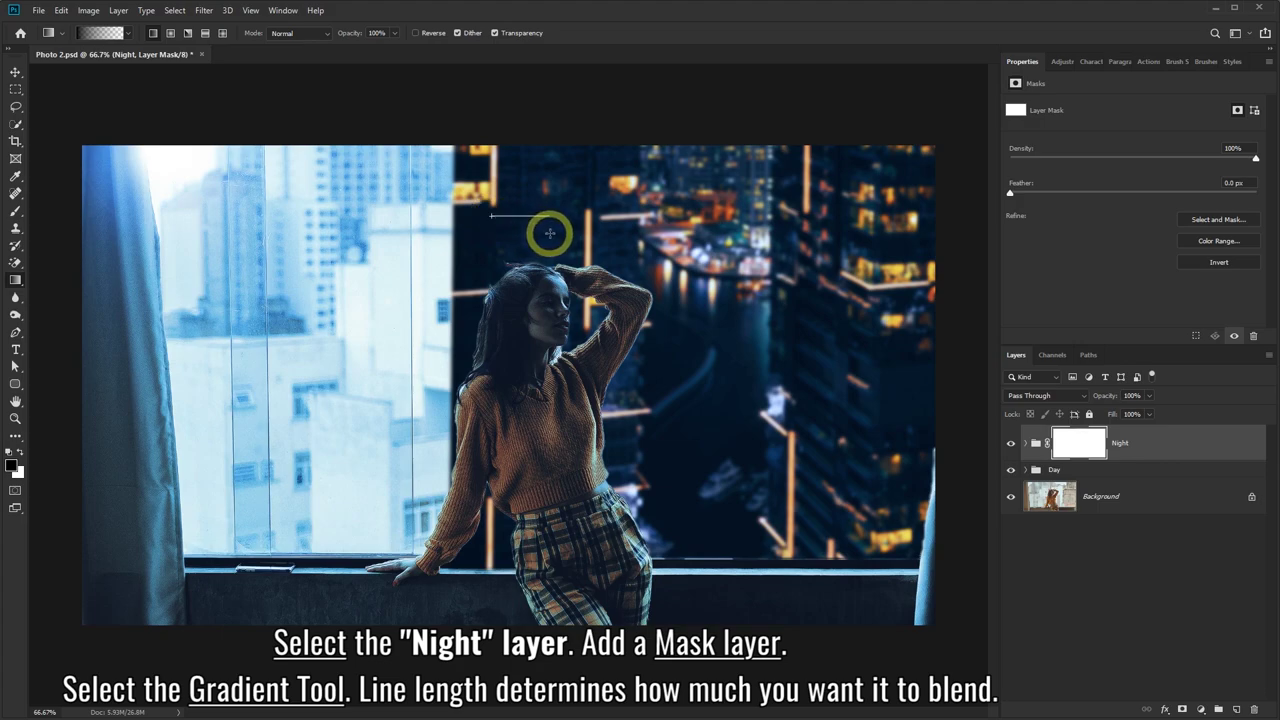
{"action": "left_click_drag", "start_coordinate": [553, 233], "coordinate": [553, 233]}
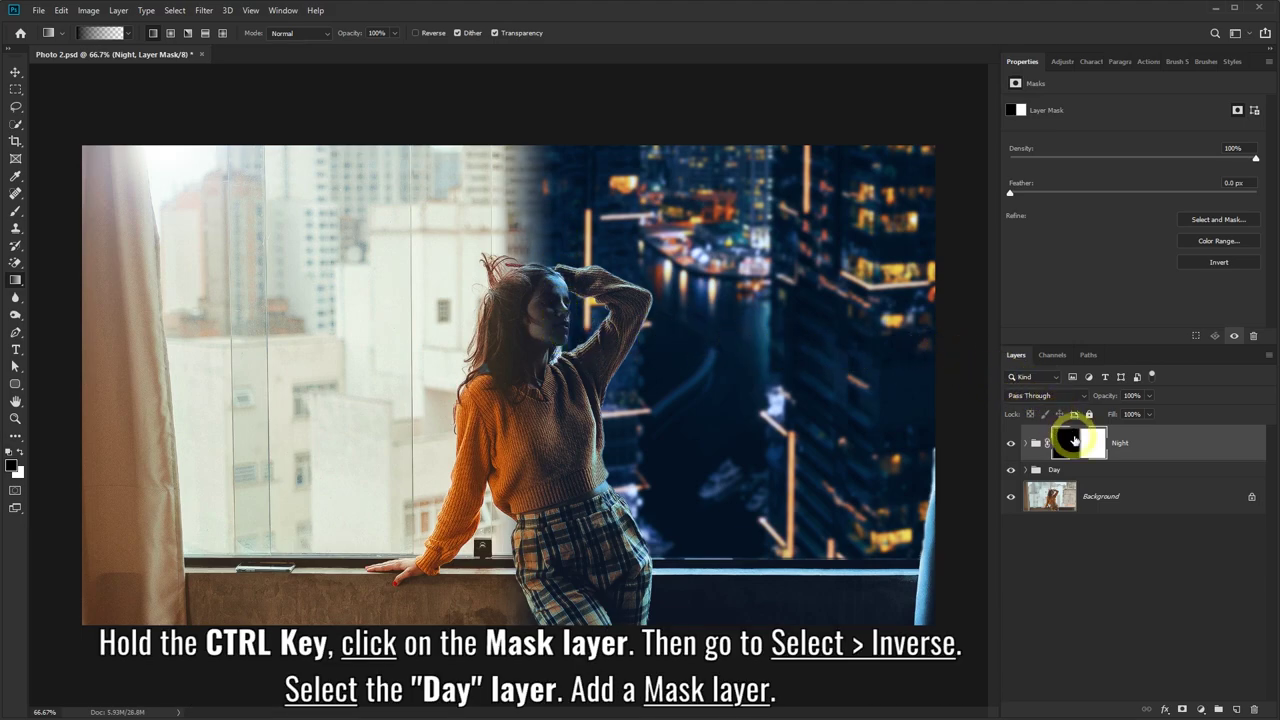
Load the new Night mask, invert the selection, and add it as the Day group's mask
{"action": "left_click", "coordinate": [1080, 442], "text": "ctrl"}
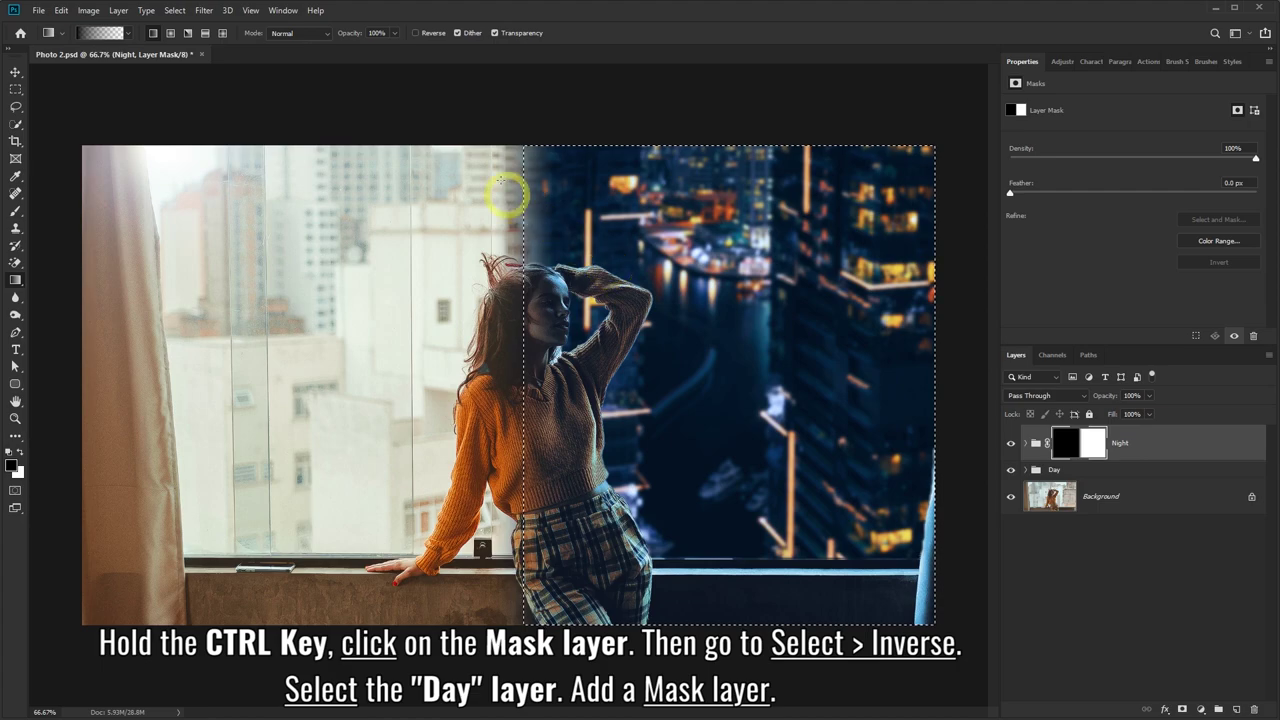
{"action": "left_click", "coordinate": [175, 10]}
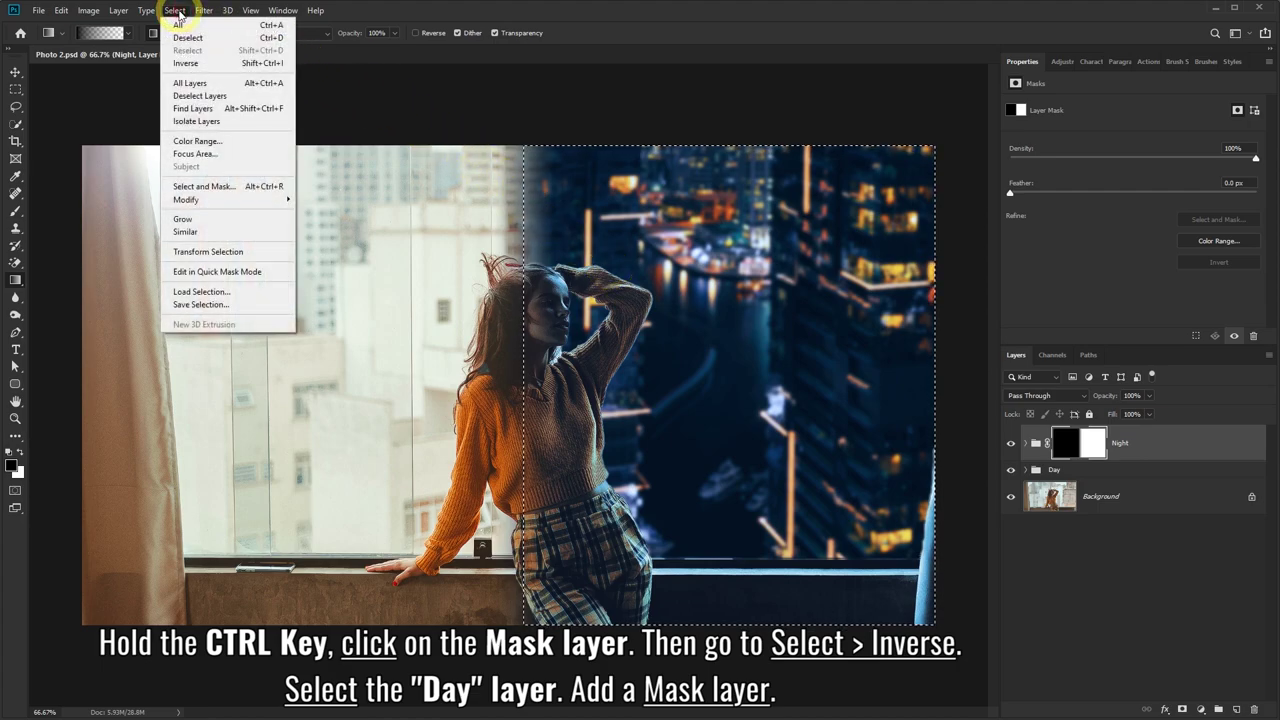
{"action": "left_click", "coordinate": [188, 63]}
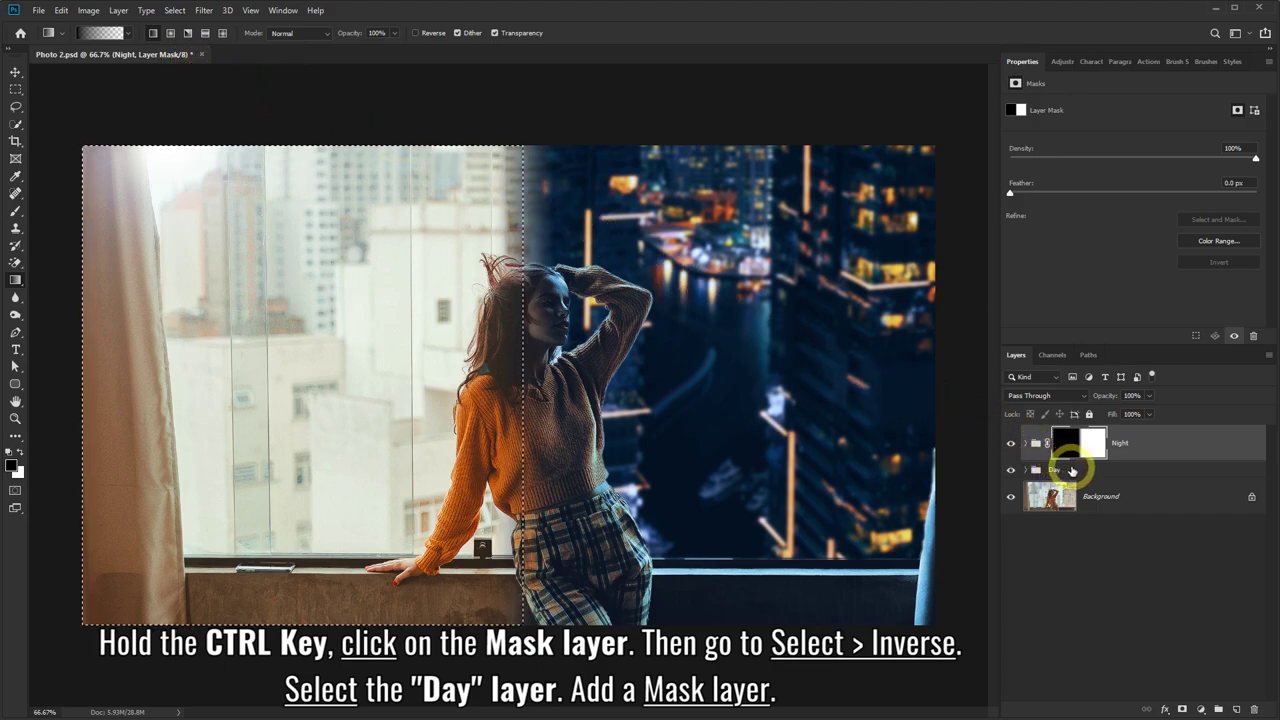
{"action": "left_click", "coordinate": [1070, 469]}
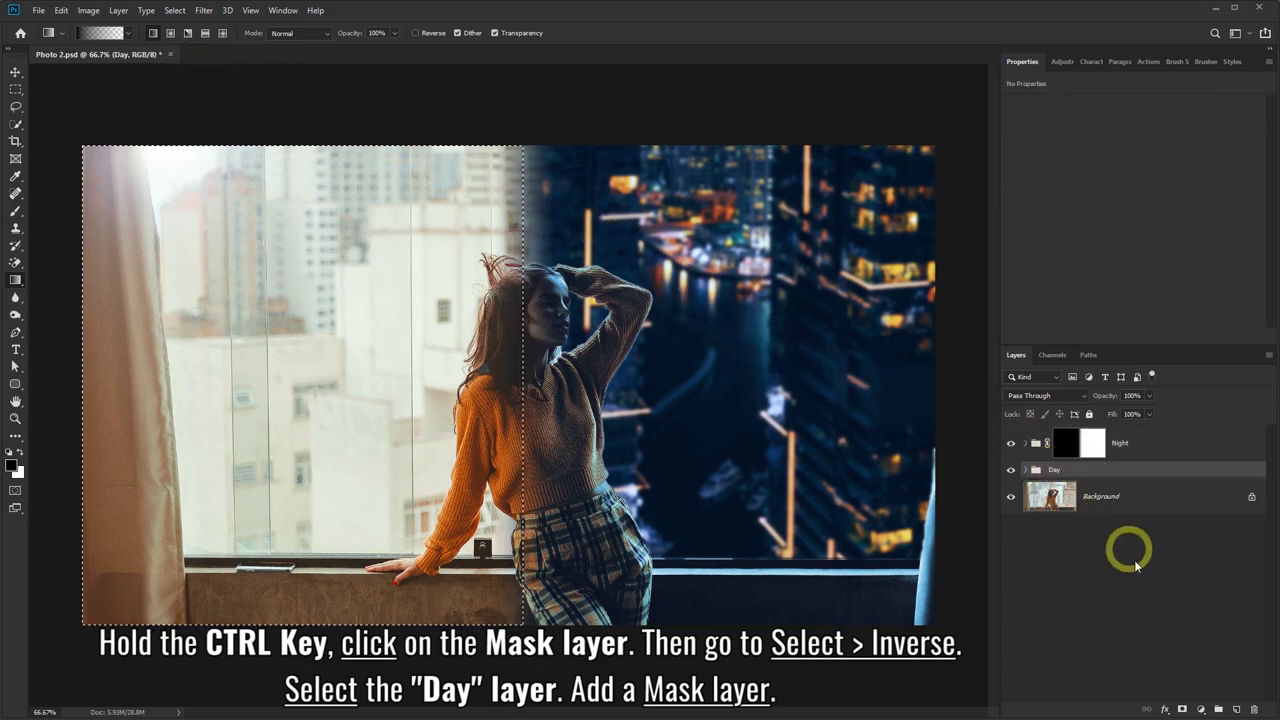
{"action": "left_click", "coordinate": [1182, 708]}
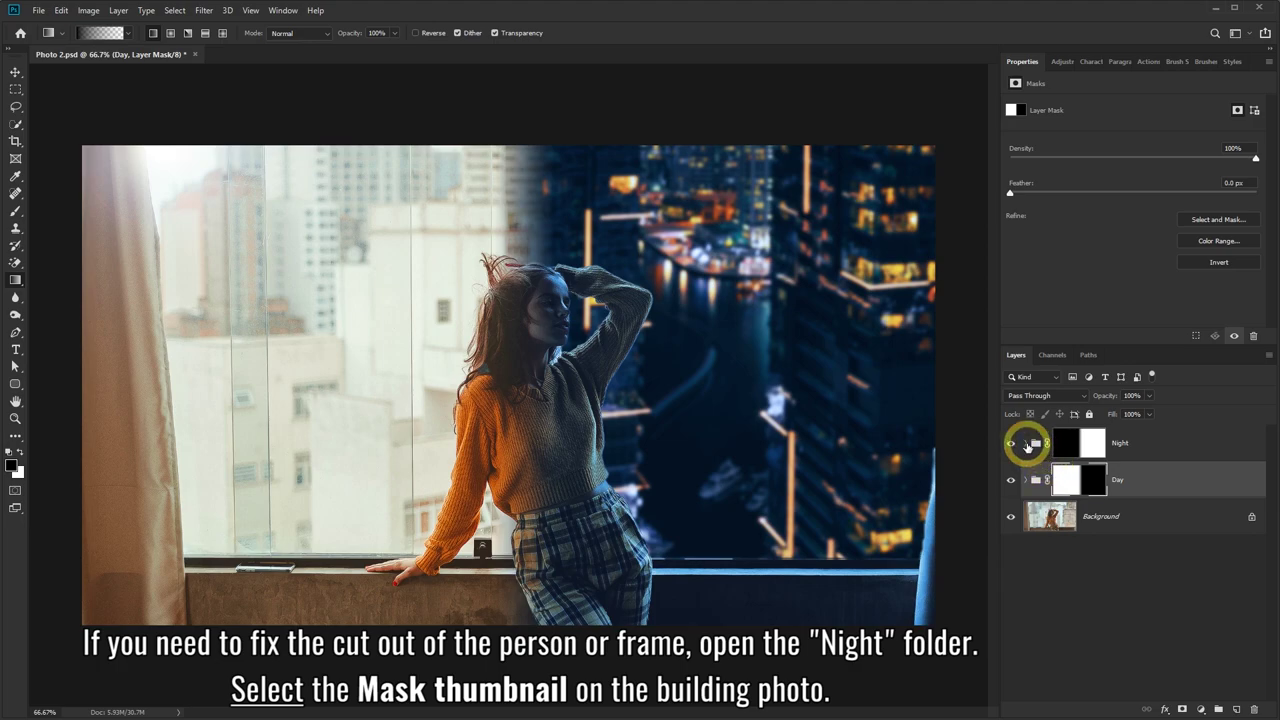
Expand the Night folder, target the Buildings layer mask, and zoom in on it
{"action": "left_click", "coordinate": [1025, 443]}
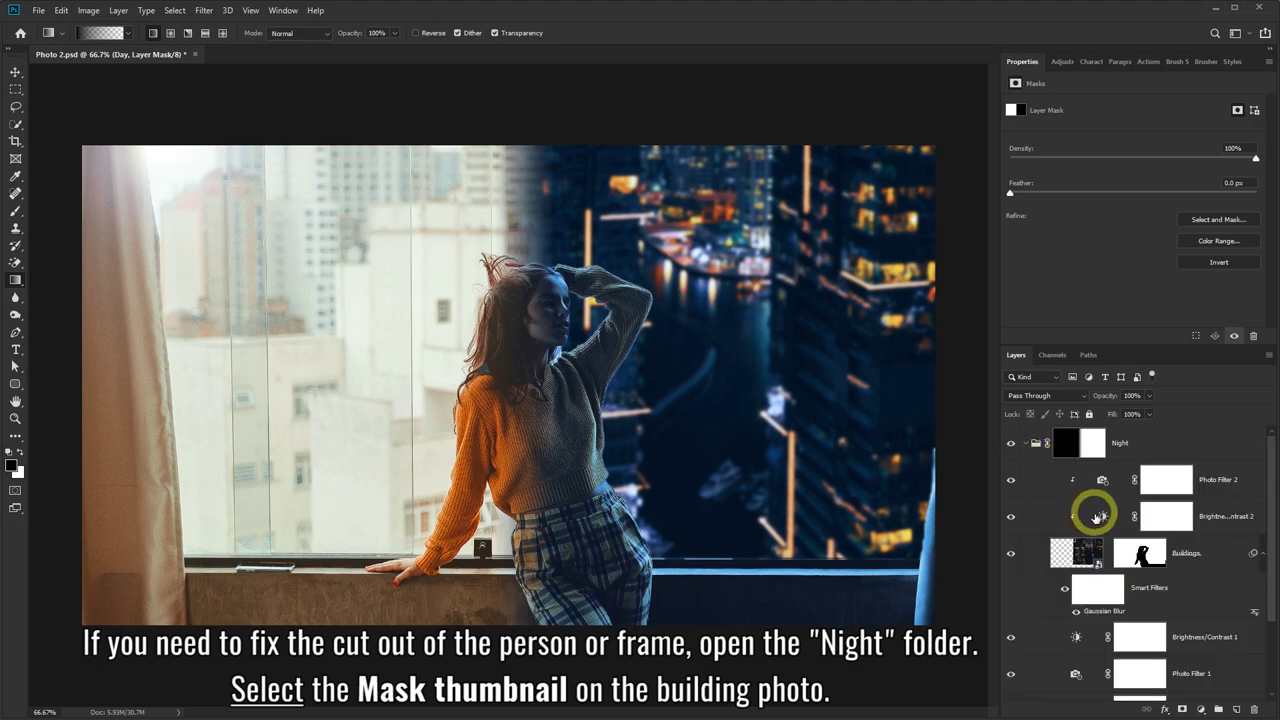
{"action": "left_click", "coordinate": [1141, 553]}
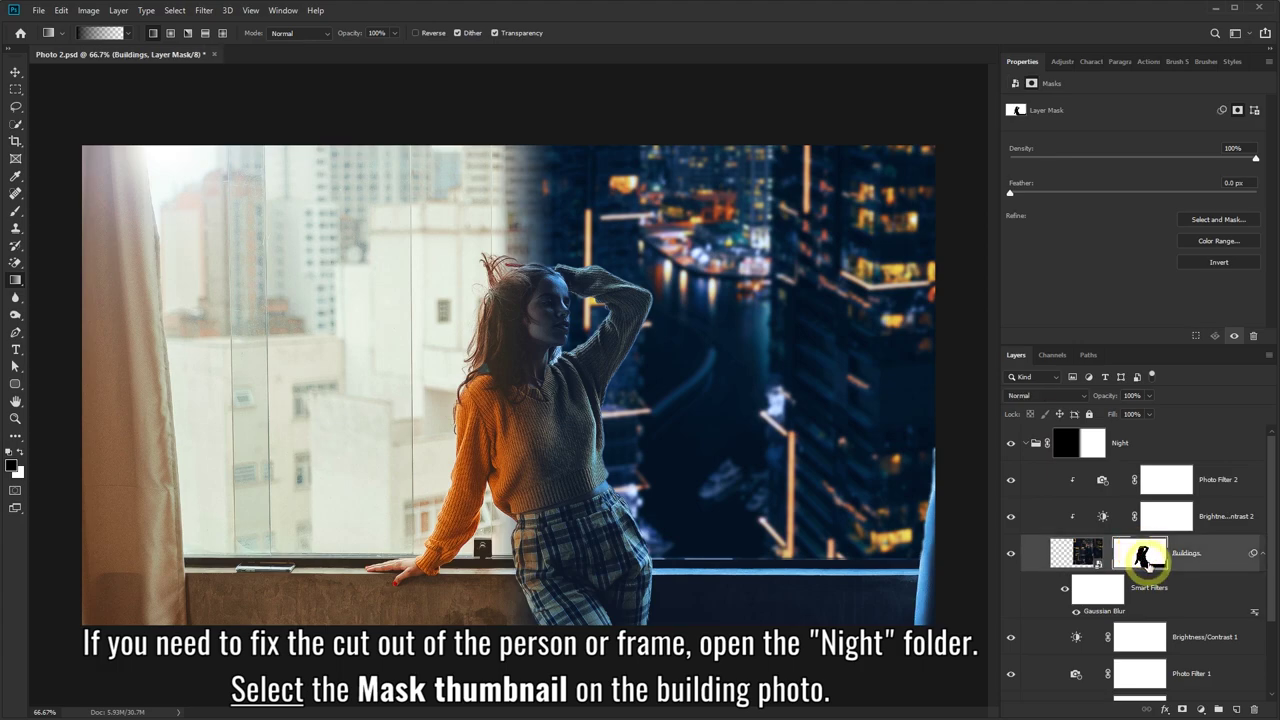
{"action": "scroll", "coordinate": [980, 569], "scroll_direction": "up", "scroll_amount": 1}
{"action": "scroll", "coordinate": [976, 572], "scroll_direction": "up", "scroll_amount": 2}
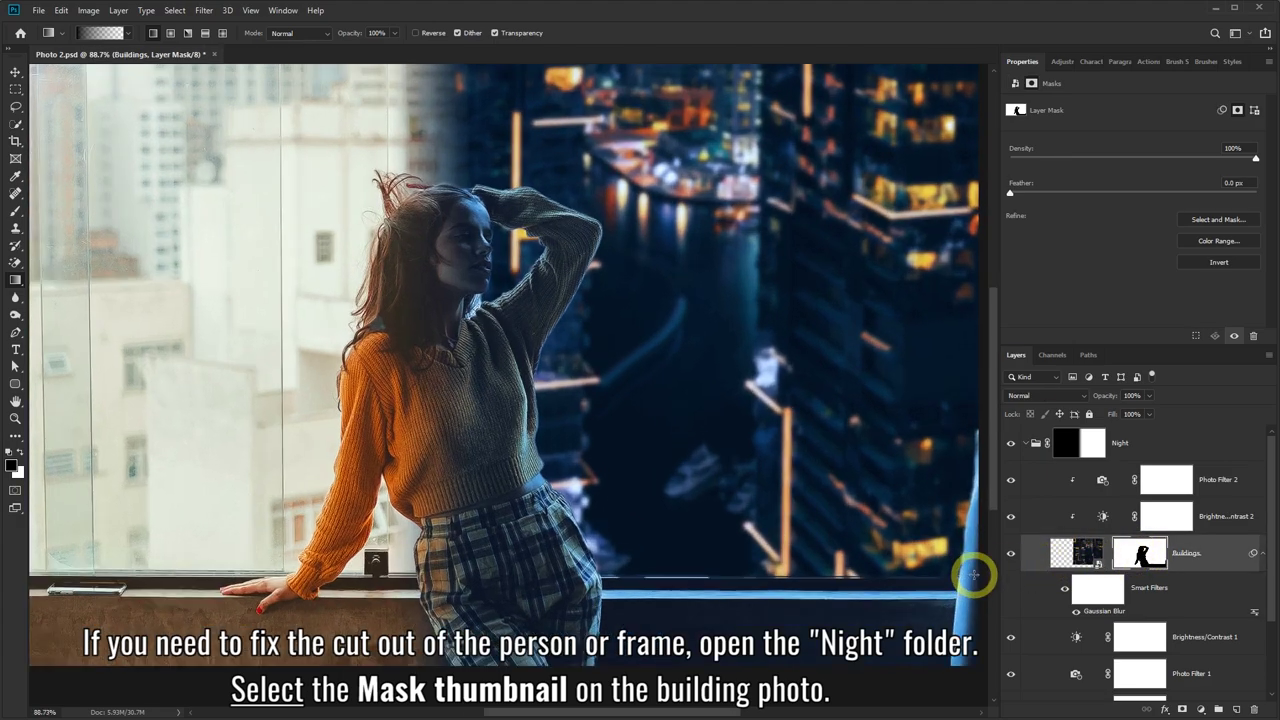
{"action": "scroll", "coordinate": [973, 575], "scroll_direction": "up", "scroll_amount": 2}
{"action": "scroll", "coordinate": [973, 575], "scroll_direction": "up", "scroll_amount": 2}
{"action": "scroll", "coordinate": [973, 575], "scroll_direction": "up", "scroll_amount": 1}
{"action": "scroll", "coordinate": [973, 575], "scroll_direction": "up", "scroll_amount": 1}
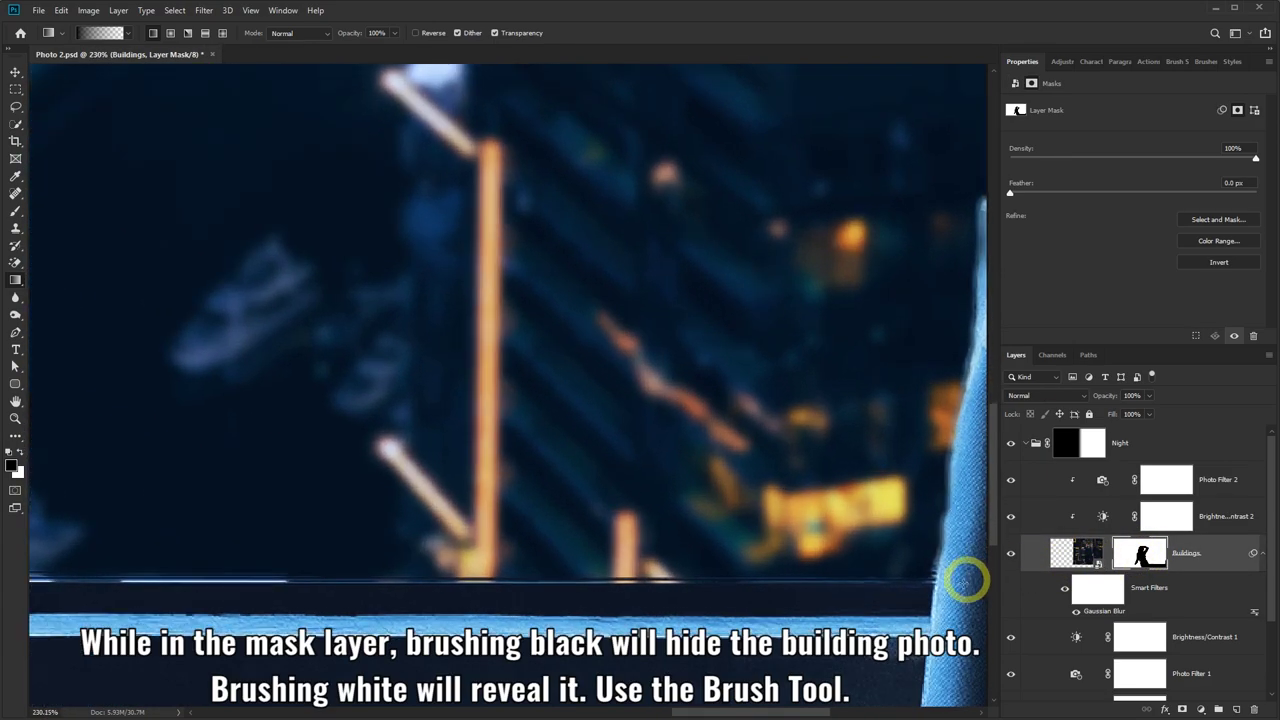
{"action": "scroll", "coordinate": [973, 577], "scroll_direction": "up", "scroll_amount": 2}
{"action": "left_click_drag", "start_coordinate": [803, 713], "coordinate": [827, 716]}
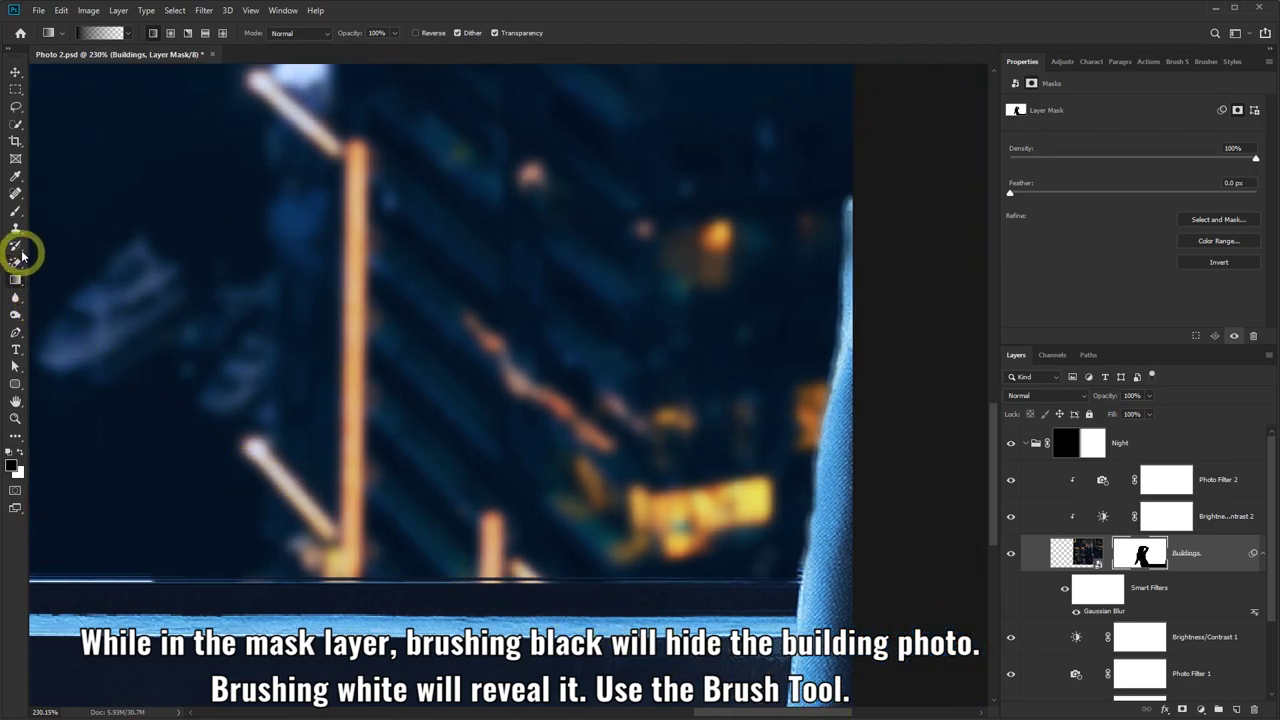
Switch to the Brush tool with a 50 px size
{"action": "right_click", "coordinate": [15, 213]}
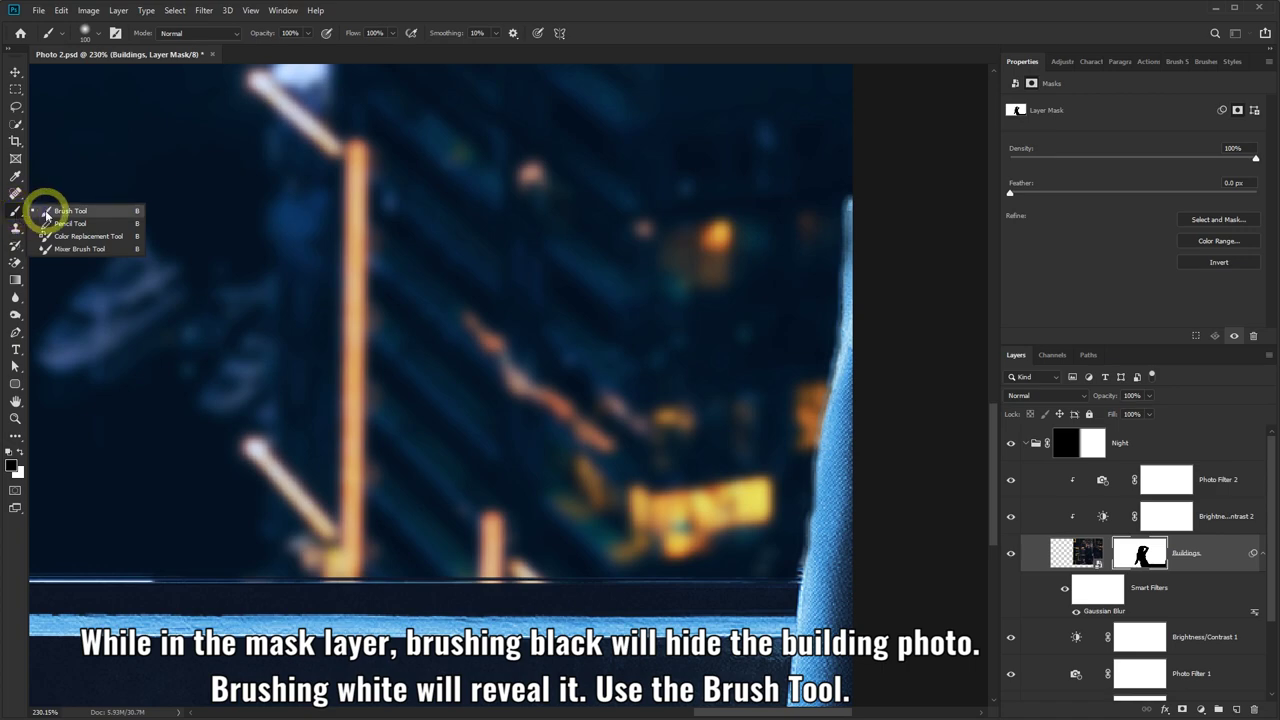
{"action": "left_click", "coordinate": [46, 209]}
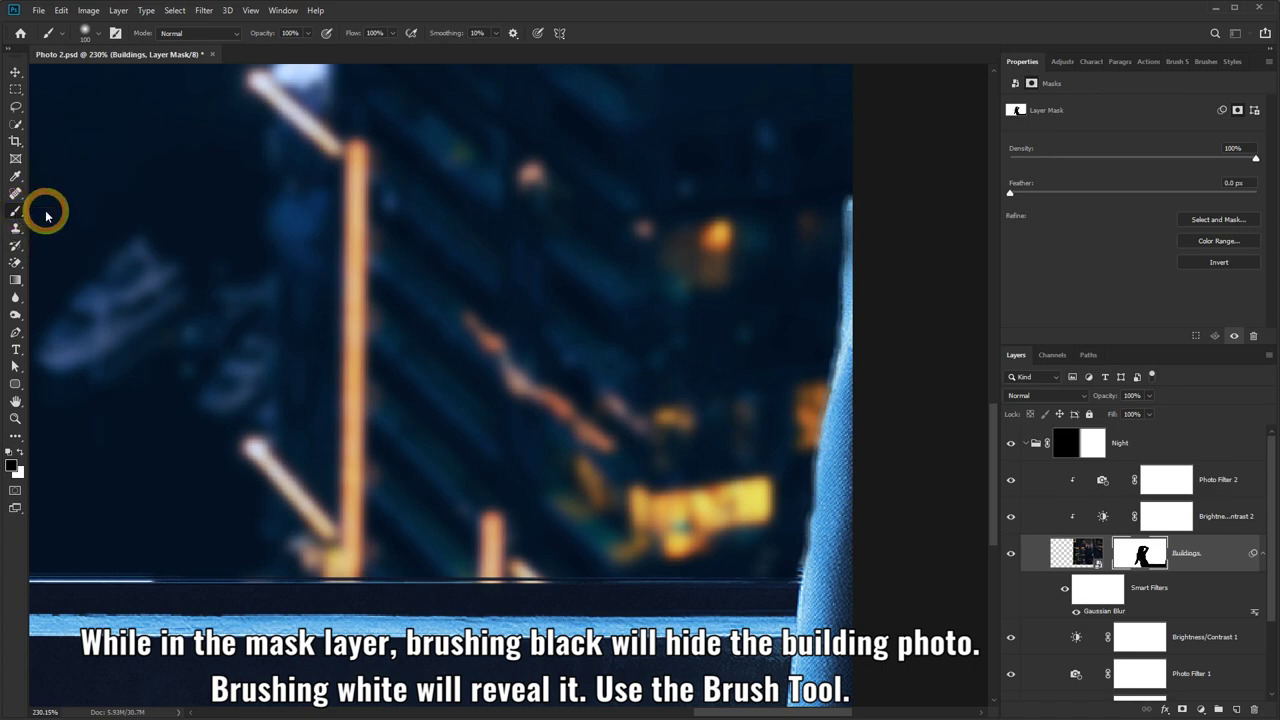
{"action": "left_click", "coordinate": [98, 36]}
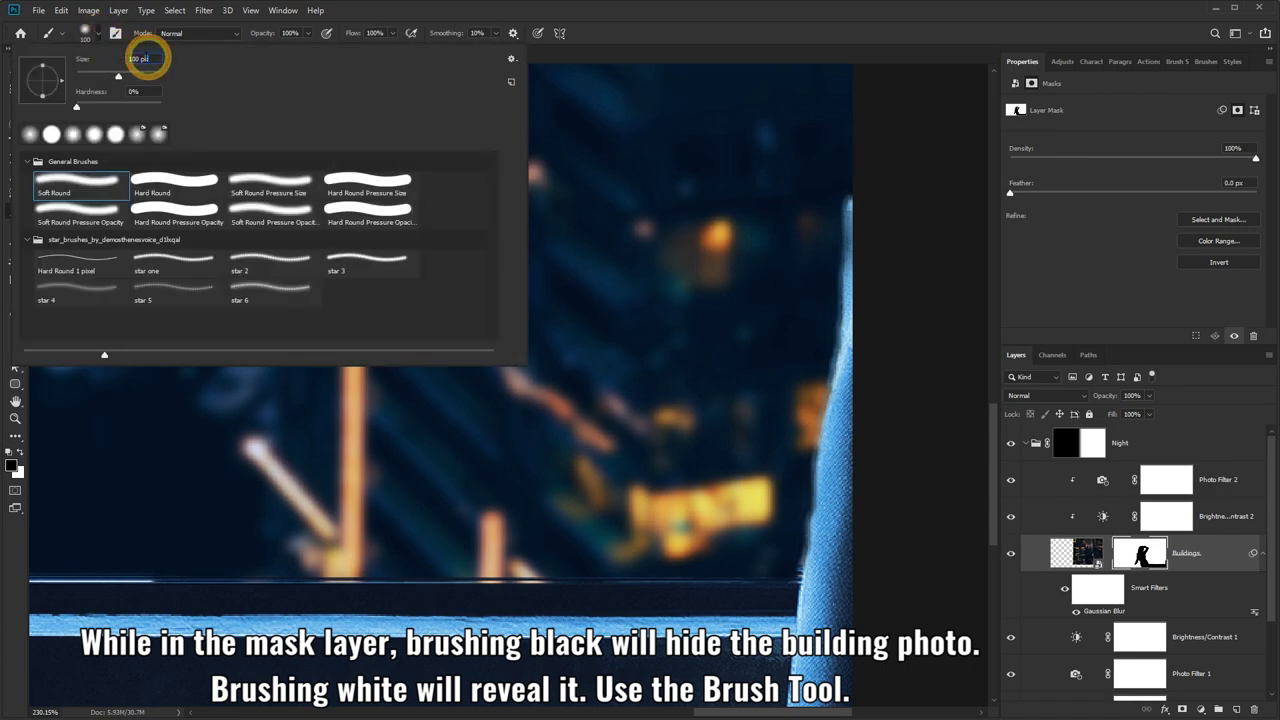
{"action": "type", "text": "50"}
{"action": "left_click", "coordinate": [128, 92]}
{"action": "type", "text": "80"}
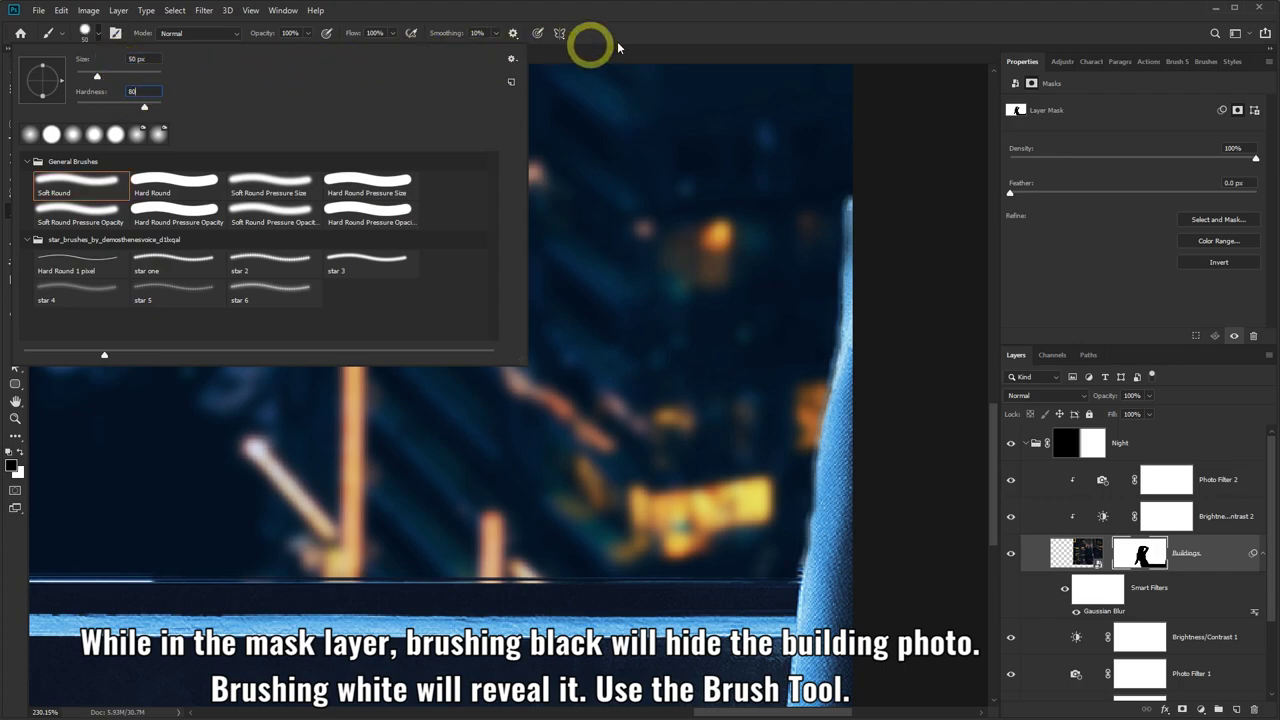
{"action": "left_click", "coordinate": [775, 22]}
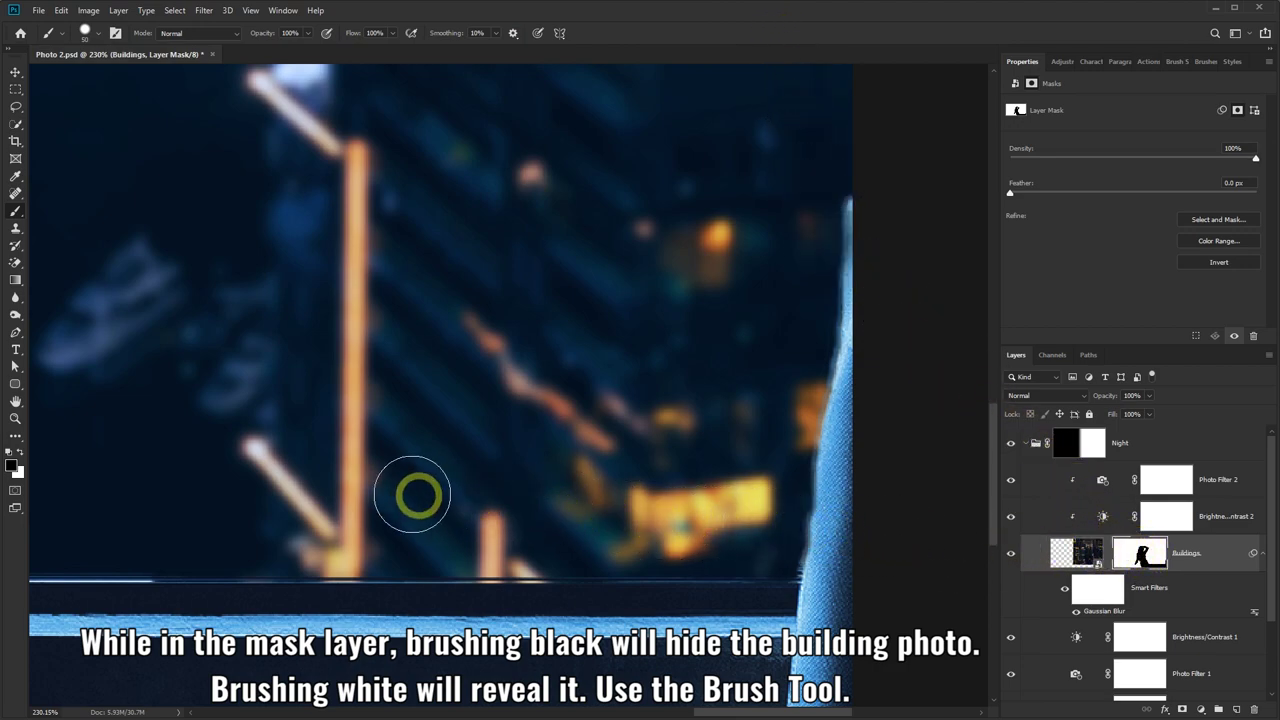
Paint the Buildings mask along the blue window frame on the right edge
{"action": "mouse_move", "coordinate": [790, 403]}
{"action": "left_mouse_down"}
{"action": "mouse_move", "coordinate": [829, 374]}
{"action": "mouse_move", "coordinate": [803, 480]}
{"action": "mouse_move", "coordinate": [763, 551]}
{"action": "mouse_move", "coordinate": [738, 272]}
{"action": "mouse_move", "coordinate": [749, 451]}
{"action": "mouse_move", "coordinate": [586, 383]}
{"action": "mouse_move", "coordinate": [594, 366]}
{"action": "mouse_move", "coordinate": [274, 373]}
{"action": "mouse_move", "coordinate": [380, 374]}
{"action": "mouse_move", "coordinate": [580, 323]}
{"action": "mouse_move", "coordinate": [742, 327]}
{"action": "left_mouse_up"}
{"action": "key", "text": "ctrl+z"}
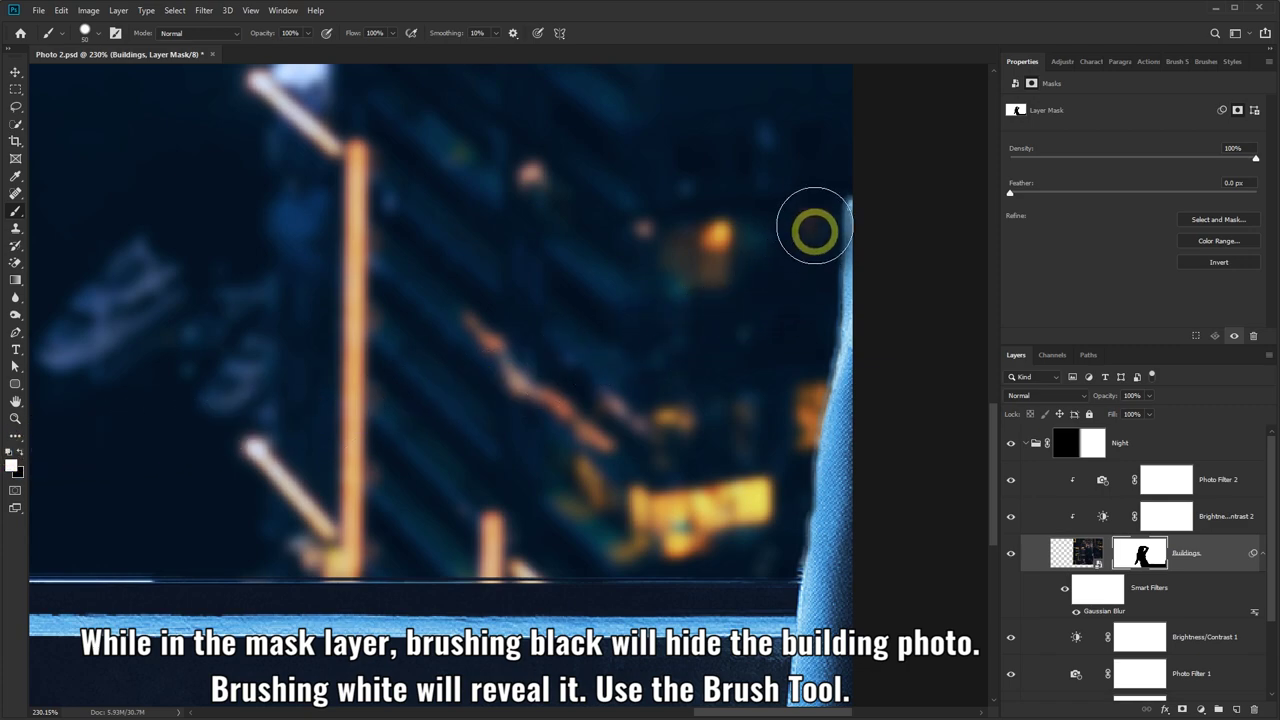
{"action": "mouse_move", "coordinate": [814, 229]}
{"action": "left_mouse_down"}
{"action": "mouse_move", "coordinate": [813, 422]}
{"action": "mouse_move", "coordinate": [829, 471]}
{"action": "mouse_move", "coordinate": [846, 431]}
{"action": "mouse_move", "coordinate": [820, 466]}
{"action": "left_mouse_up"}
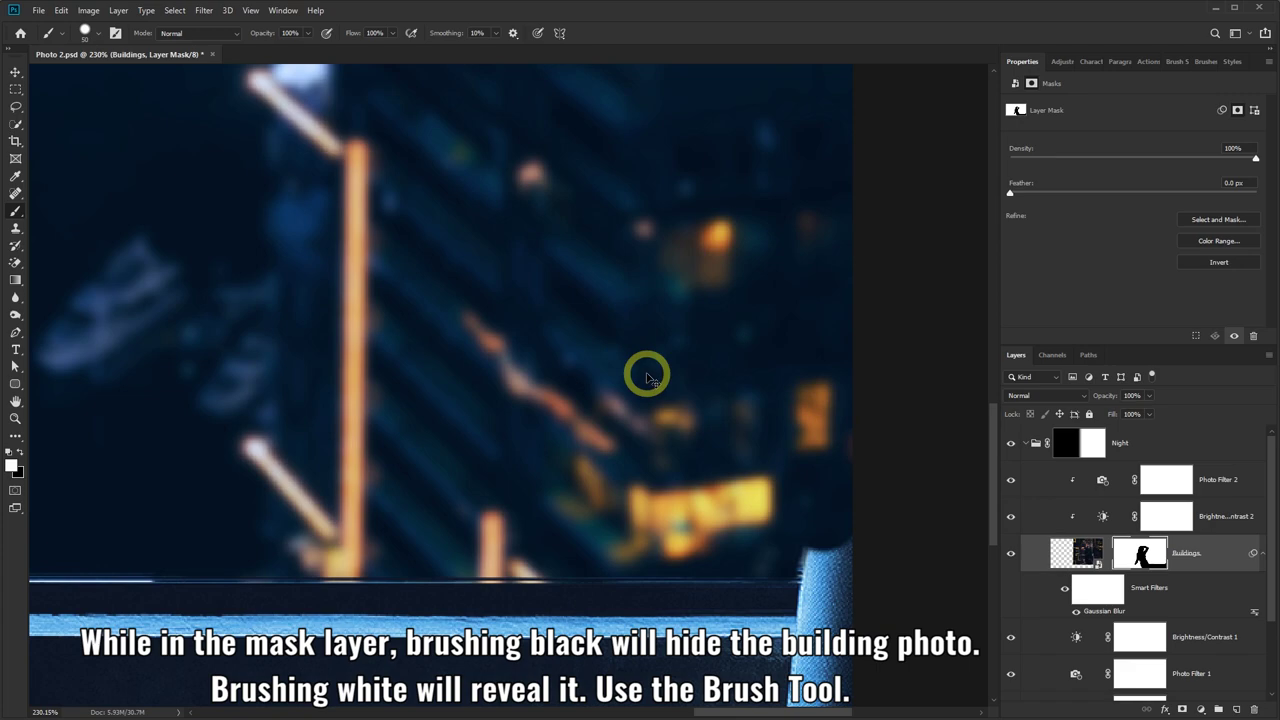
{"action": "key", "text": "ctrl+z"}
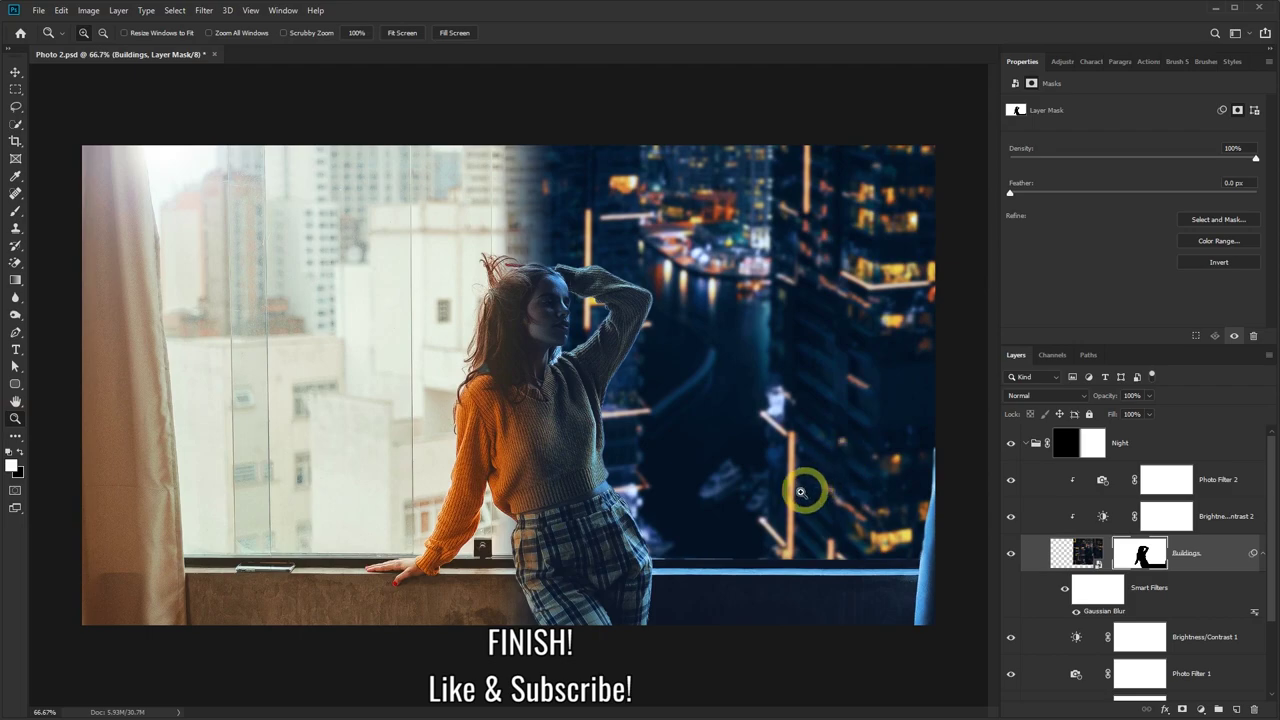
Collapse the Night group, then hide and reshow Night and Day to compare before and after
{"action": "left_click", "coordinate": [1024, 445]}
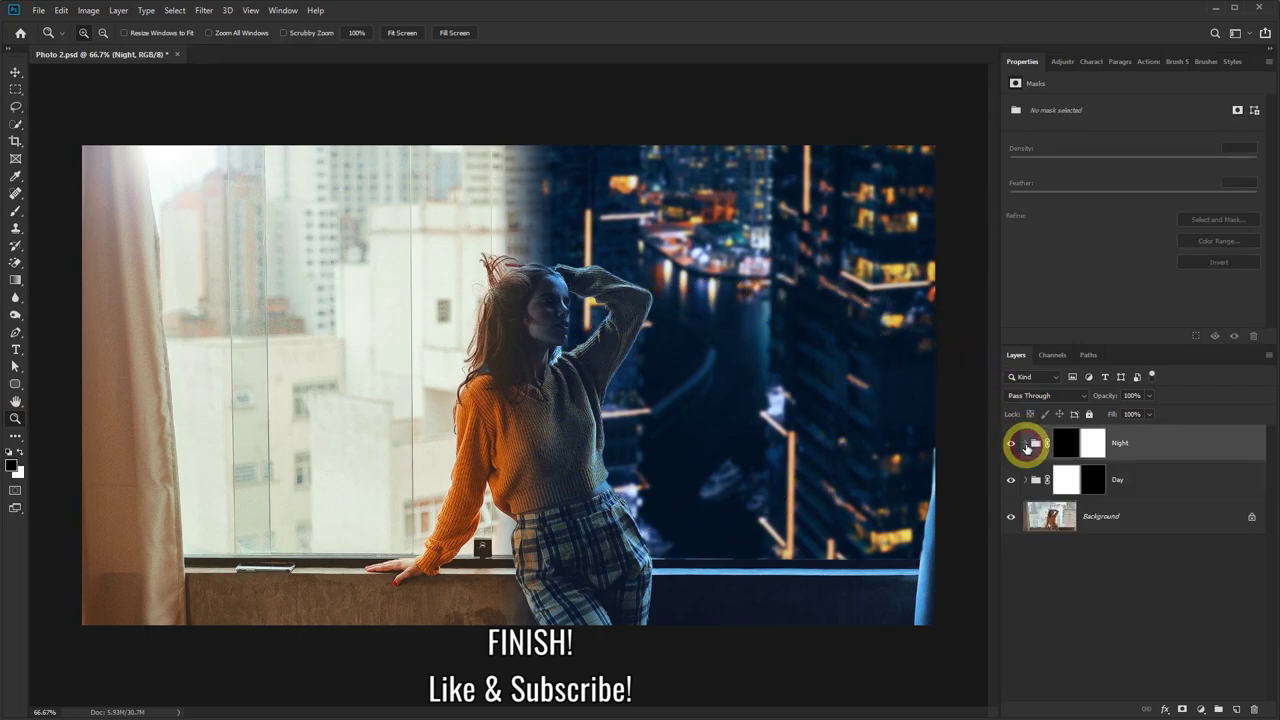
{"action": "left_click", "coordinate": [1012, 446]}
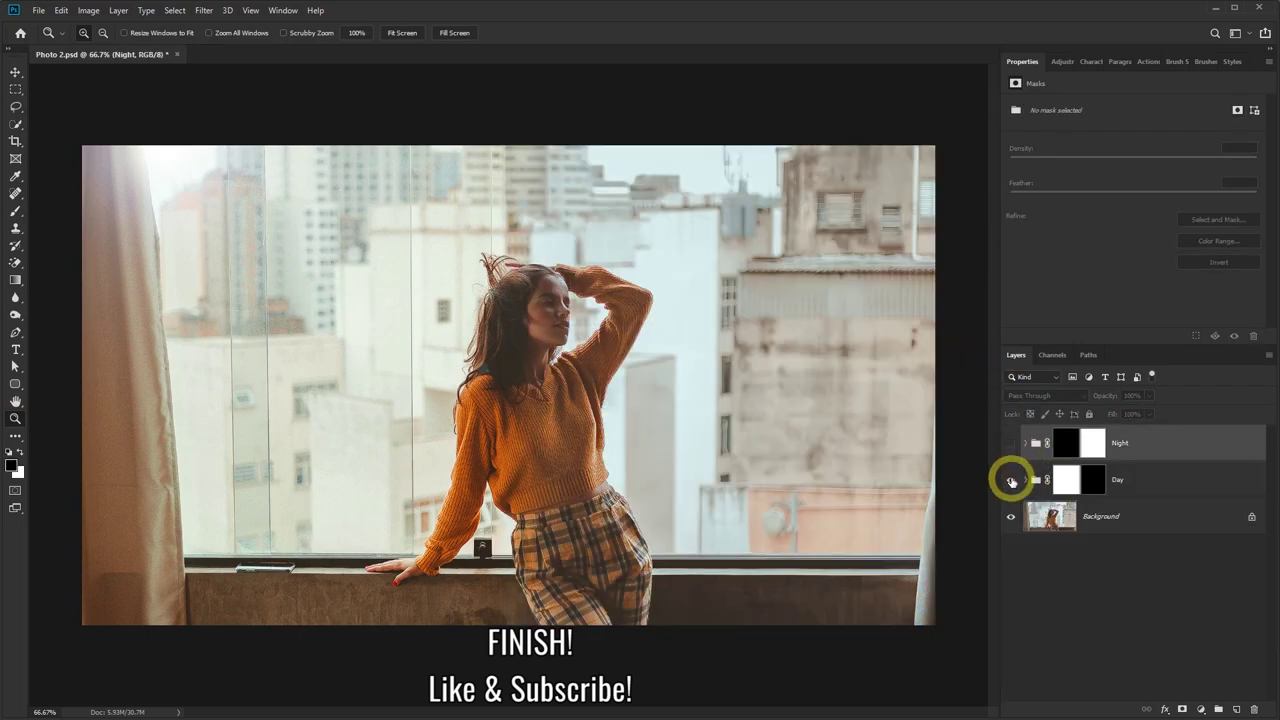
{"action": "left_click", "coordinate": [1012, 480]}
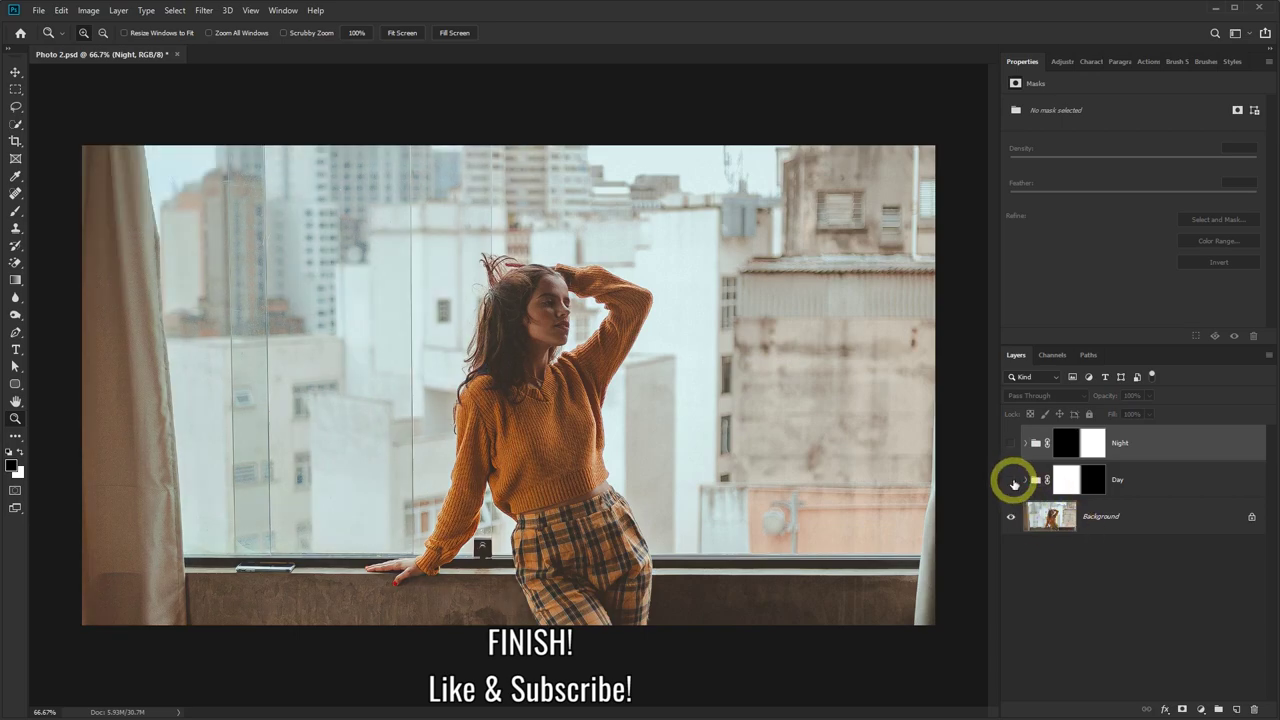
{"action": "left_click", "coordinate": [1012, 481]}
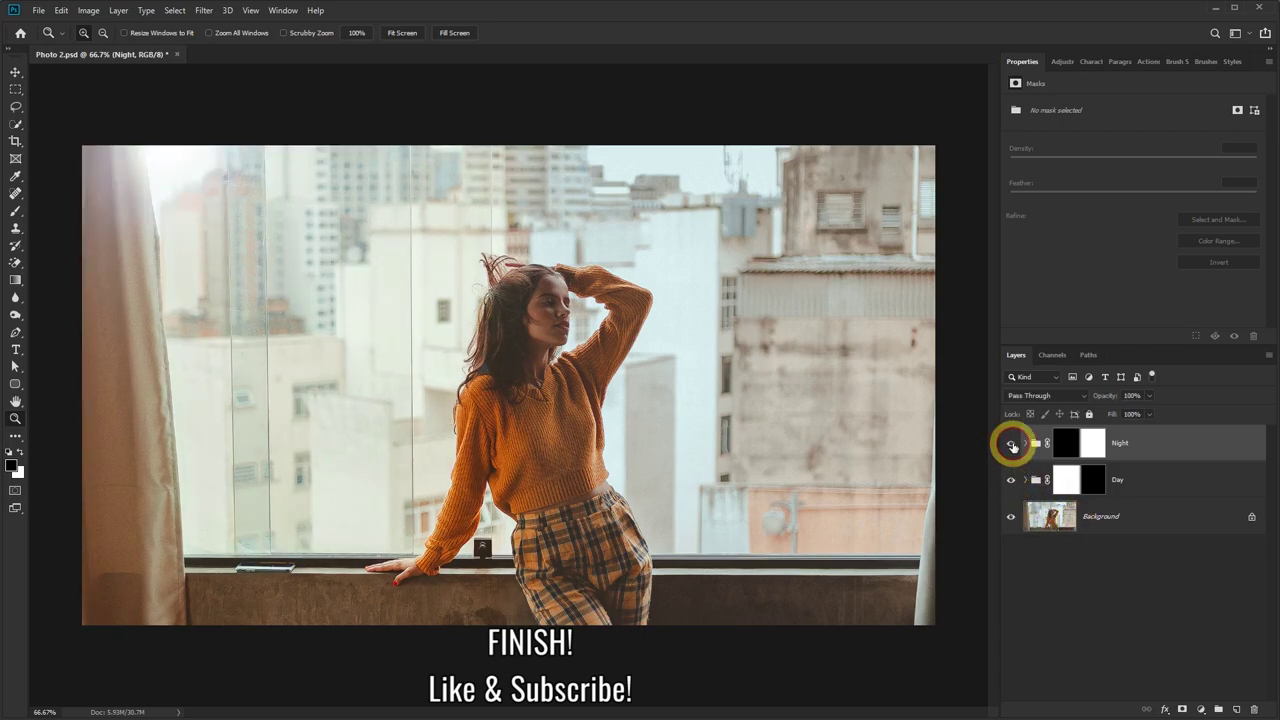
{"action": "left_click", "coordinate": [1012, 446]}
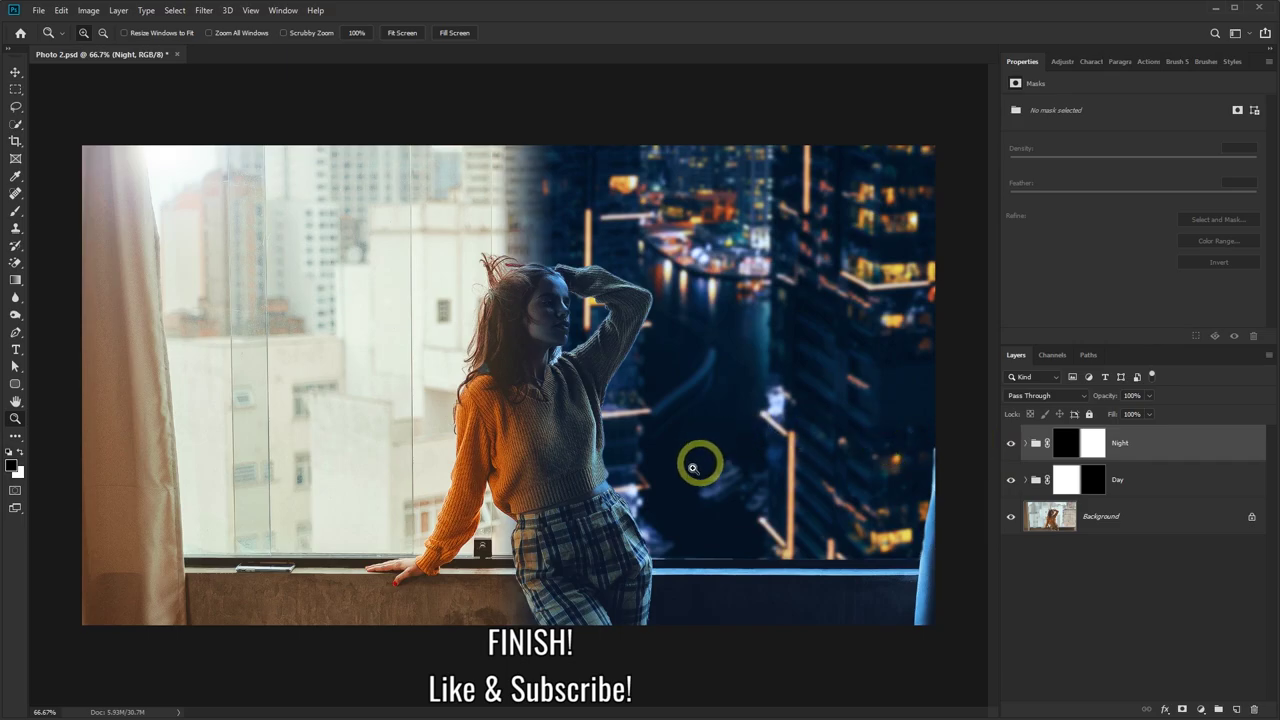